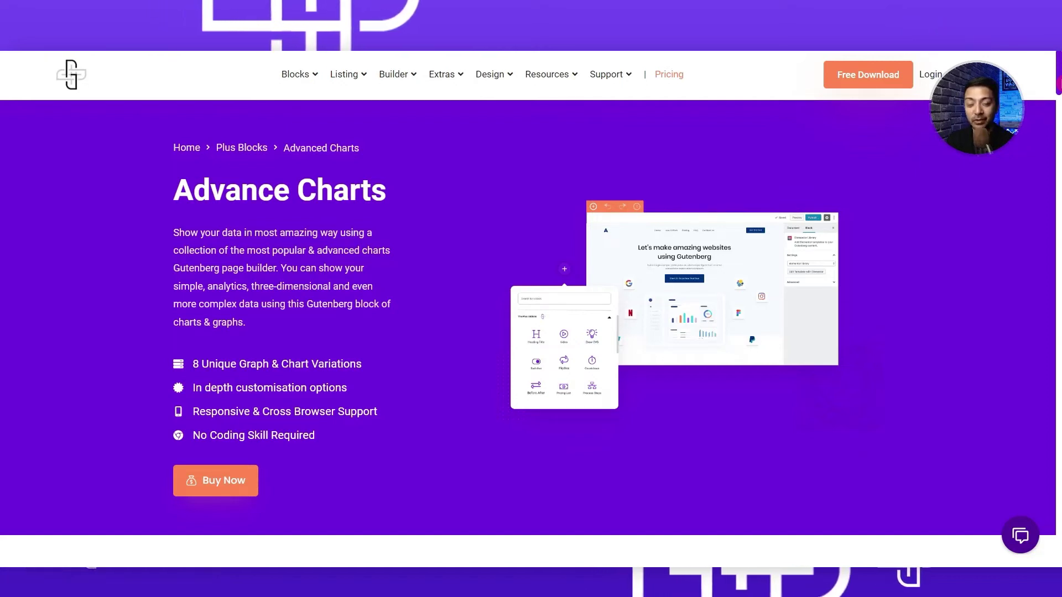
# Look through the Advance Charts demo page, from the list of chart options to the vertical bar, radar and polar area examples.
pyautogui.scroll(-10, 531, 299)
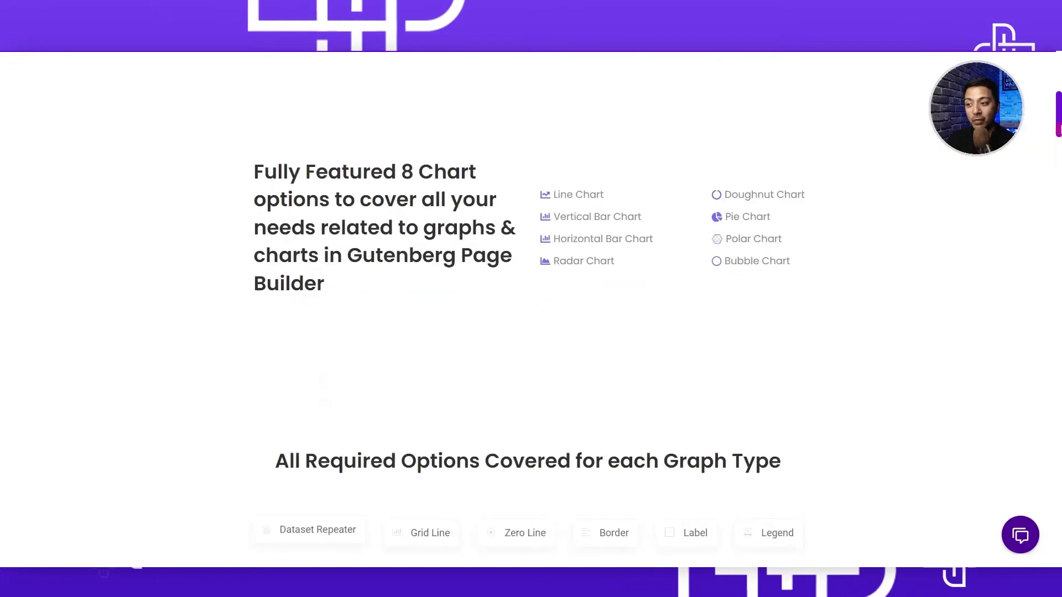
pyautogui.moveTo(1058, 151); pyautogui.dragTo(1058, 188)
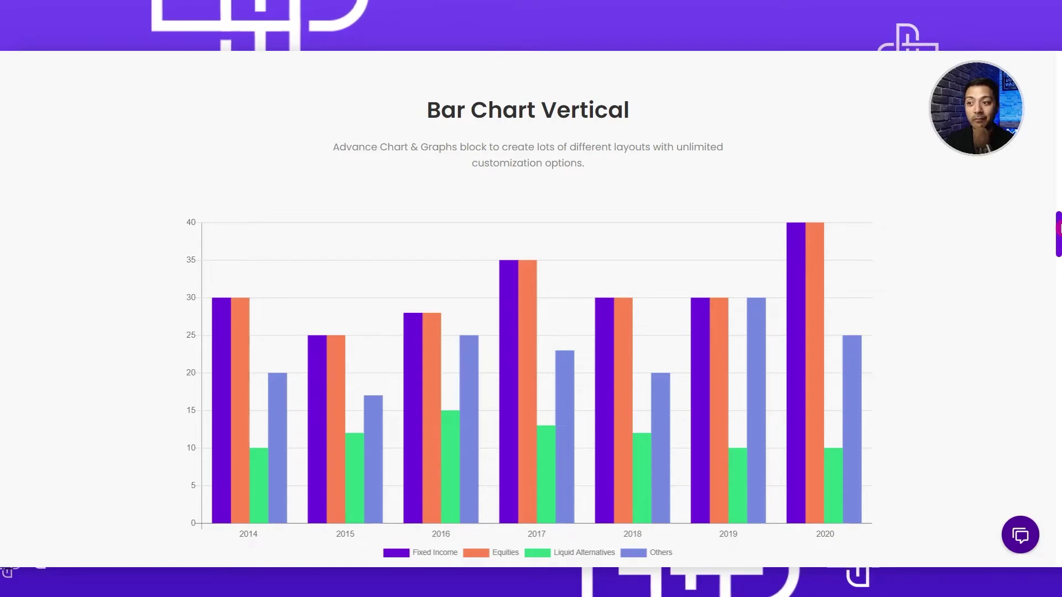
pyautogui.moveTo(1059, 229); pyautogui.dragTo(1052, 338)
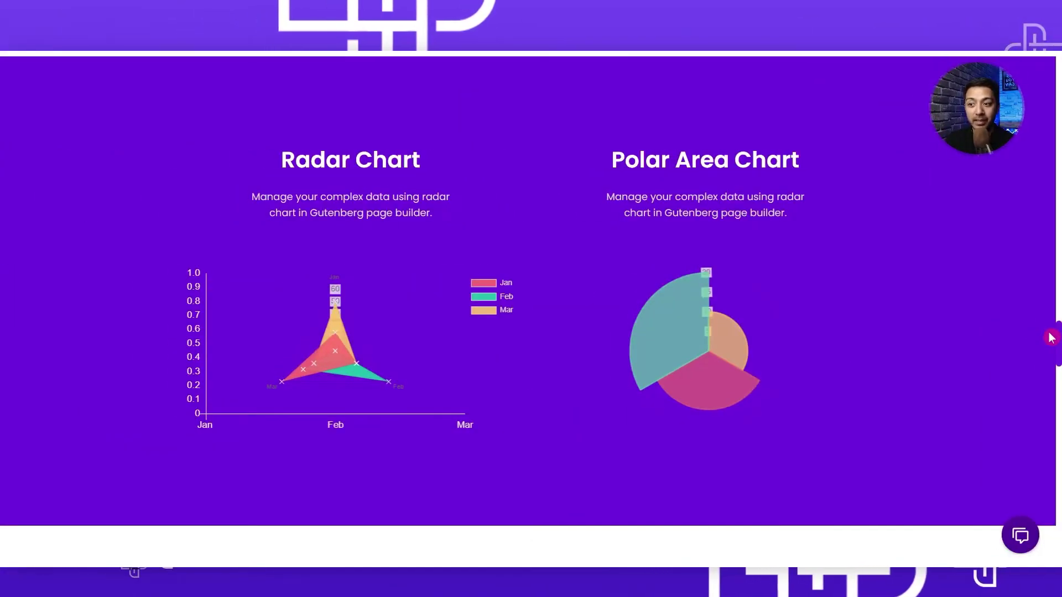
pyautogui.moveTo(1051, 338); pyautogui.dragTo(1058, 387)
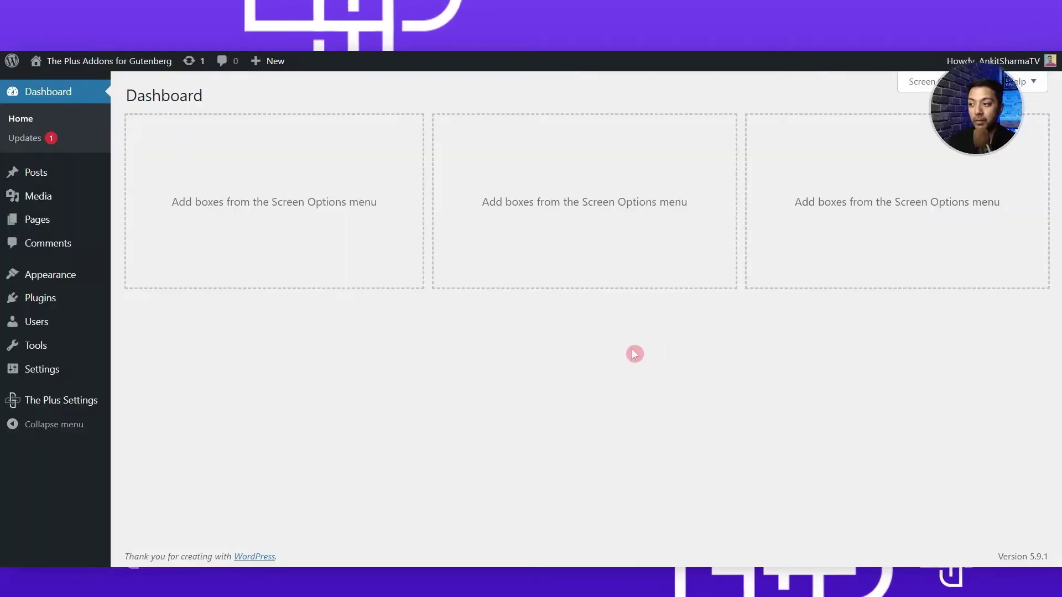
# Find the chart blocks among the Plus Blocks in The Plus Settings and save with Advanced Chart enabled.
pyautogui.click(34, 303)
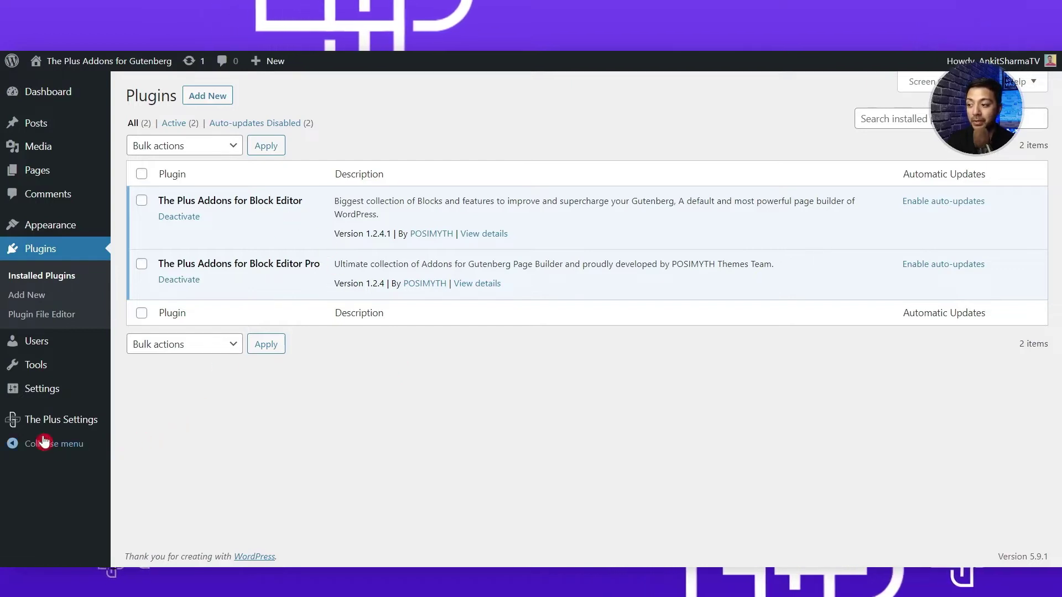
pyautogui.moveTo(22, 424)
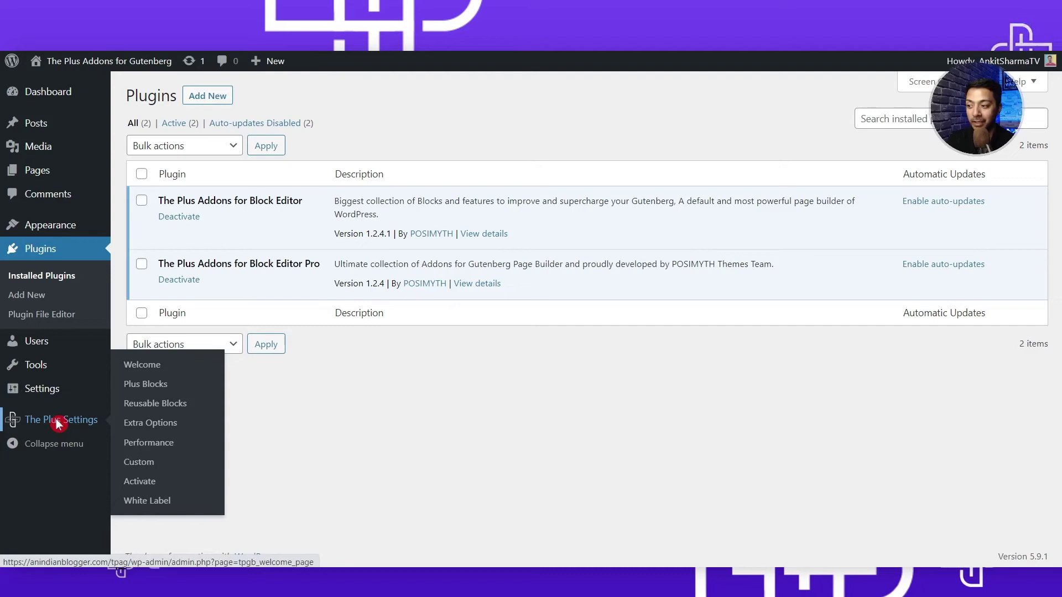
pyautogui.click(57, 423)
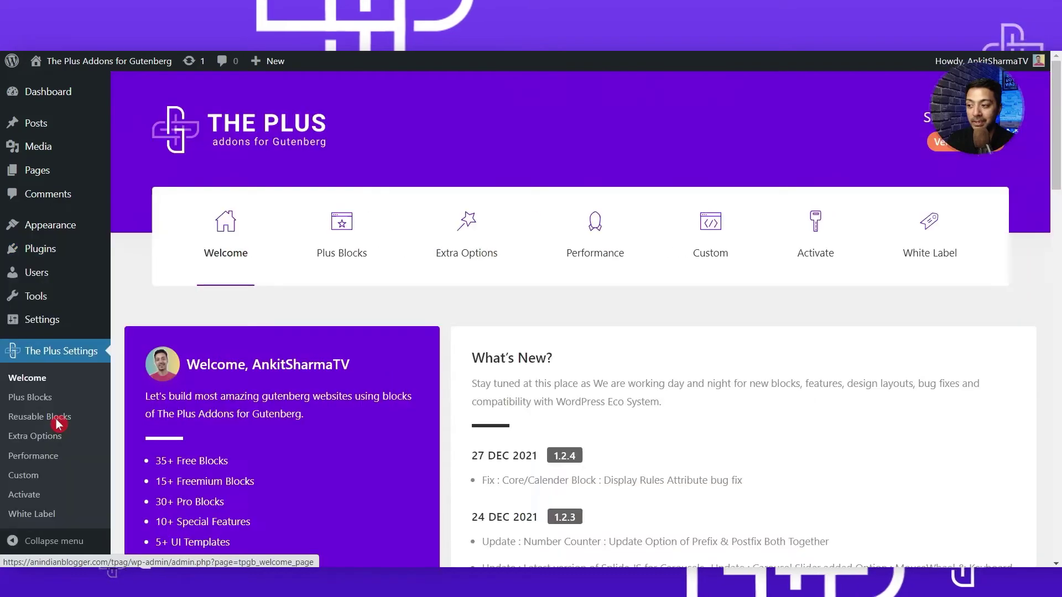
pyautogui.click(325, 261)
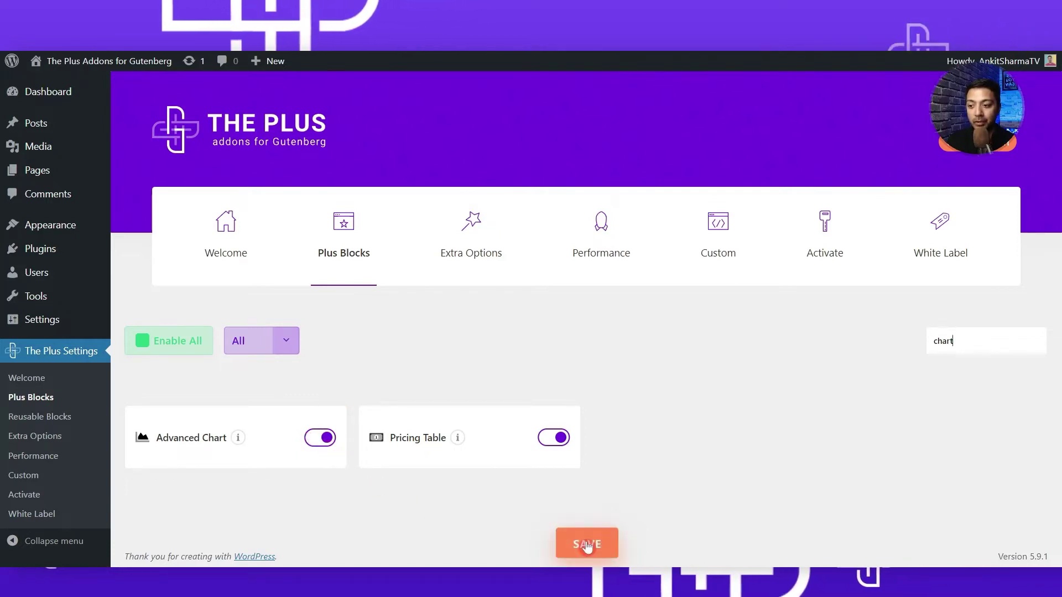
pyautogui.click(587, 545)
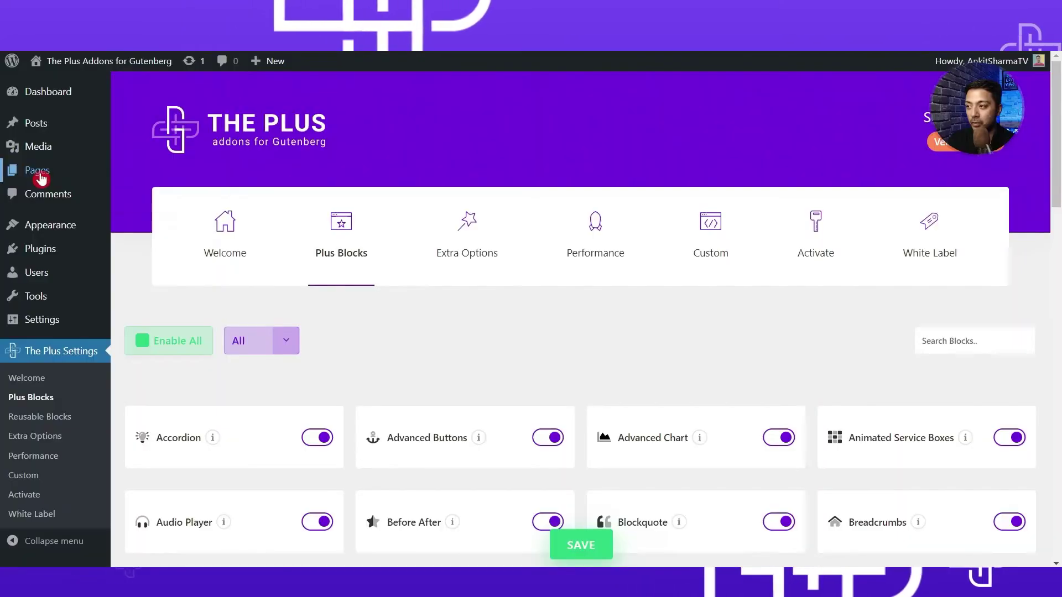
# Create a new page titled "Gutenberg Charts" and insert a TP Advanced Chart block.
pyautogui.moveTo(39, 174)
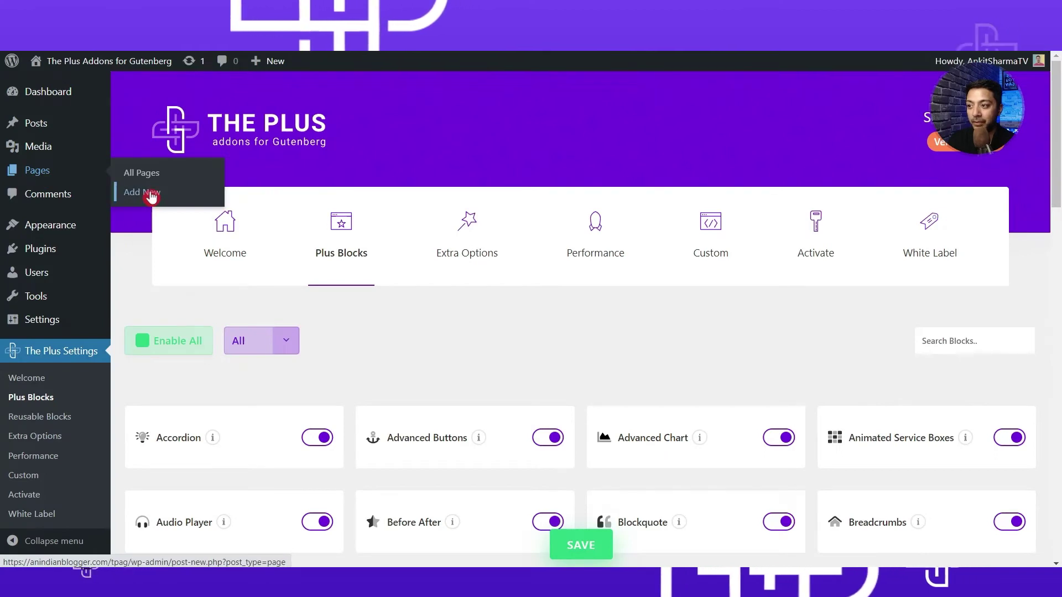
pyautogui.click(151, 196)
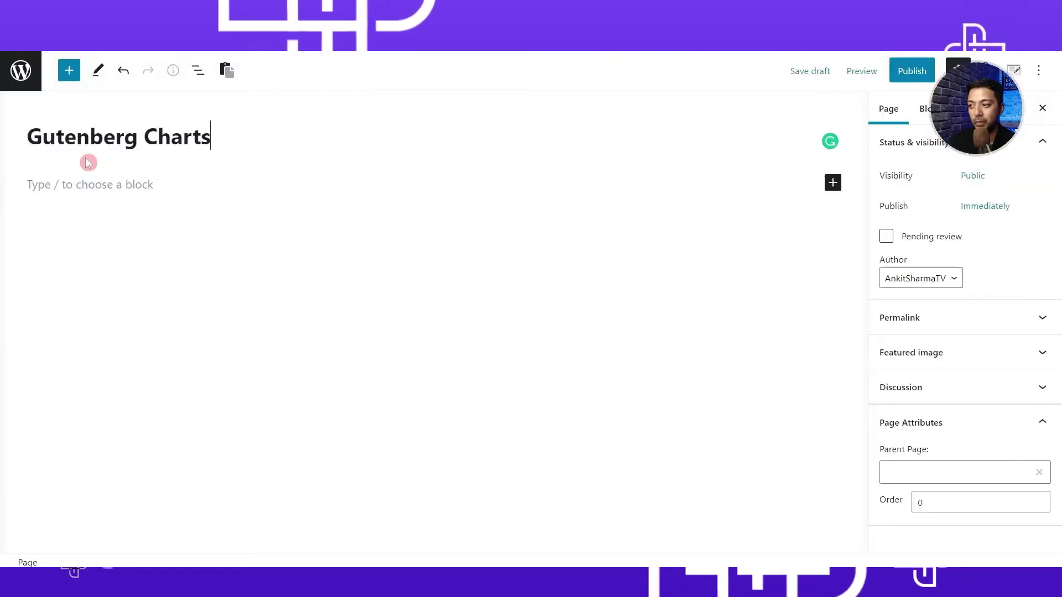
pyautogui.click(133, 184)
pyautogui.write('/')
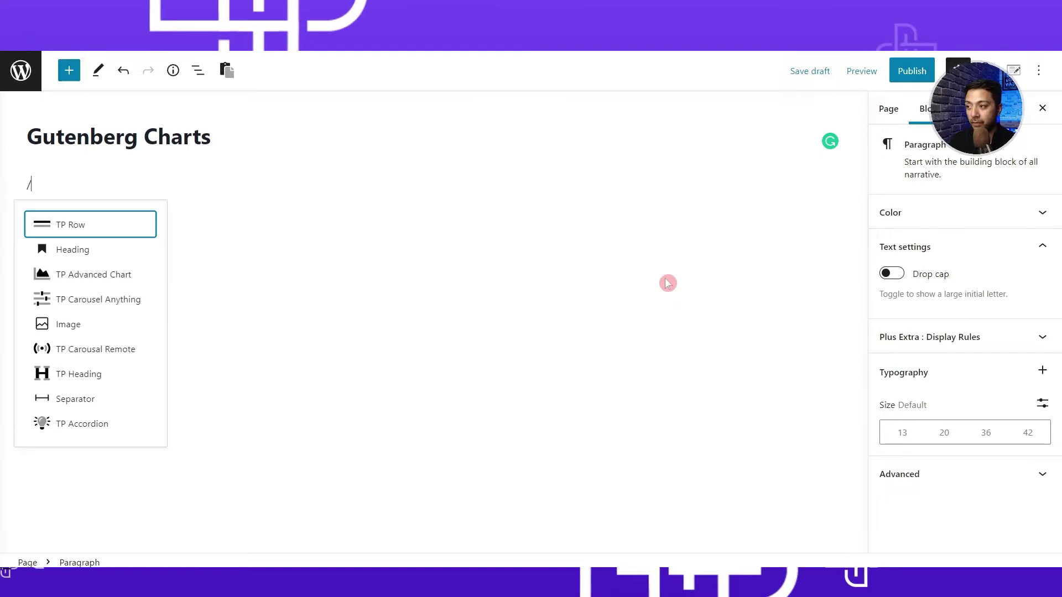
pyautogui.write('chart')
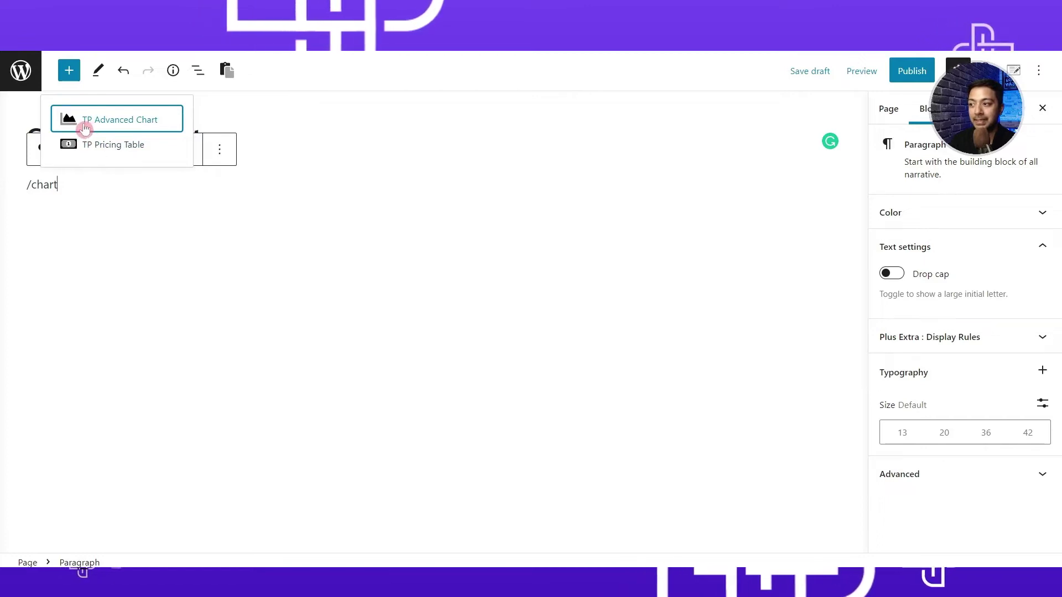
pyautogui.click(126, 123)
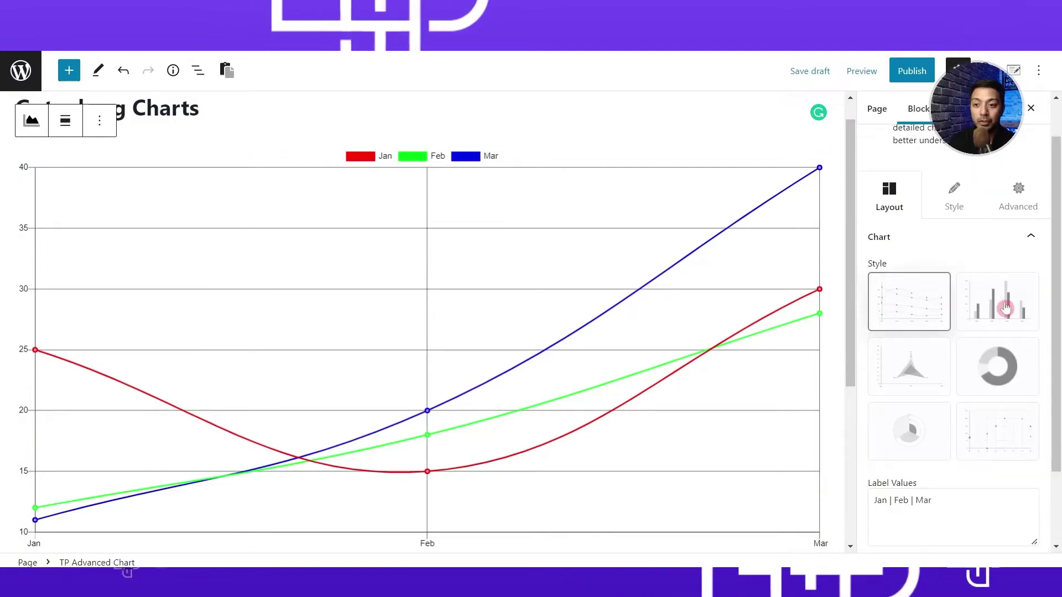
# Try the bar, radar, doughnut, polar area and bubble styles on the chart, ending back on the line style.
pyautogui.click(997, 341)
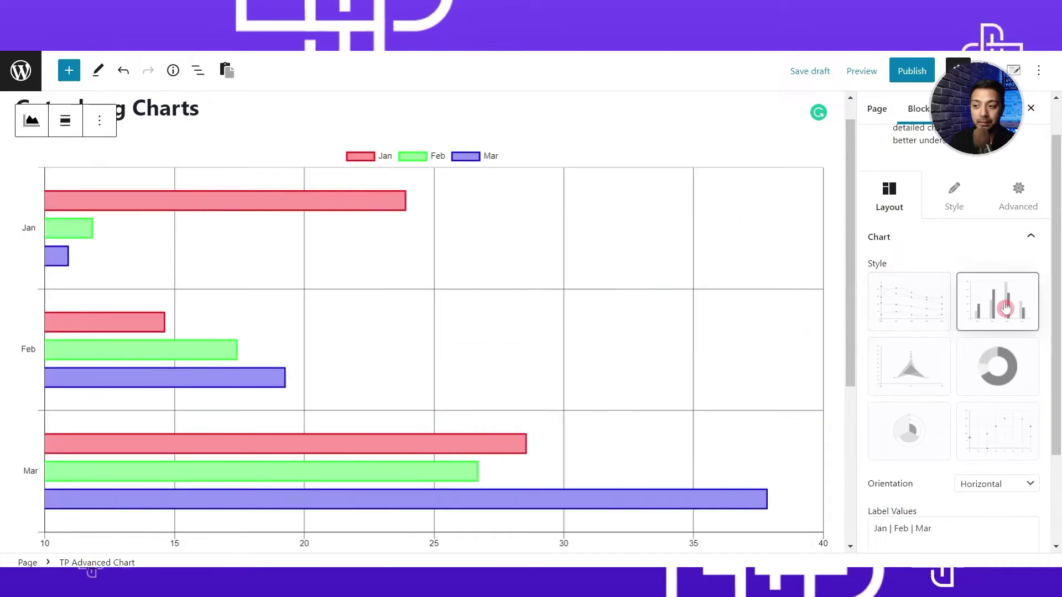
pyautogui.click(916, 367)
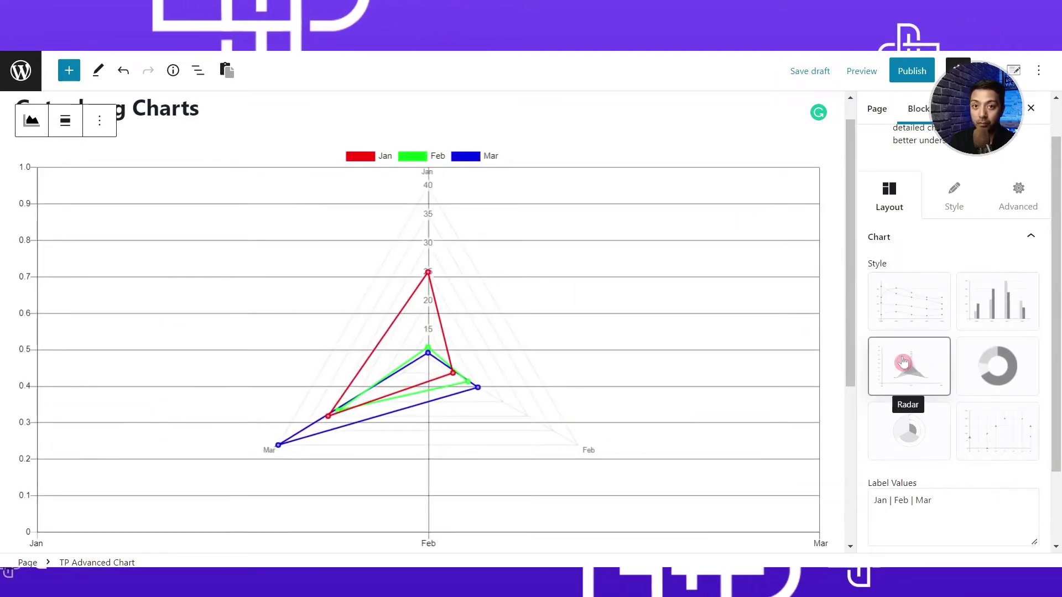
pyautogui.click(995, 365)
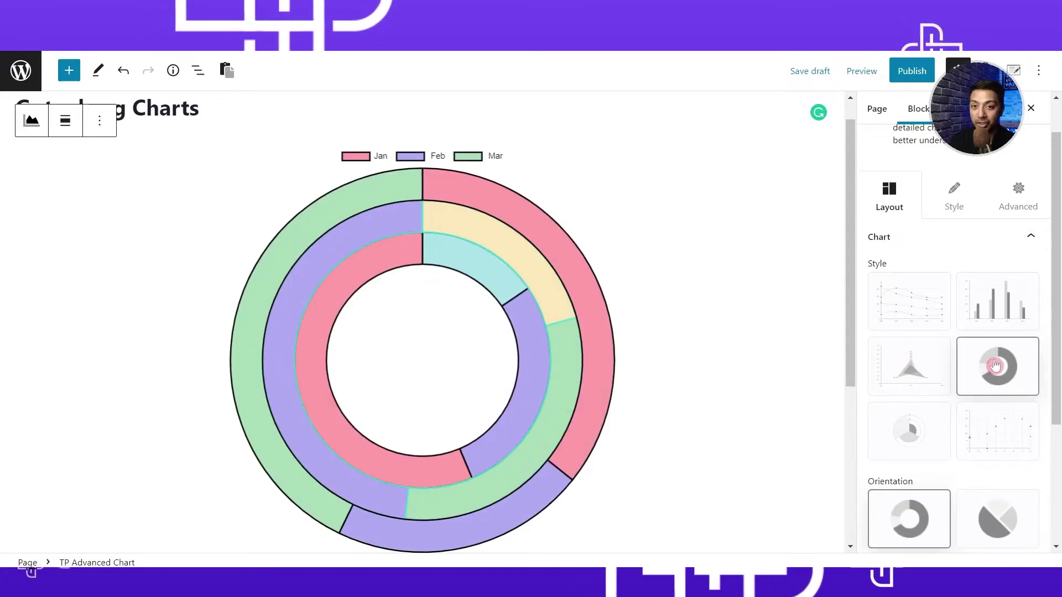
pyautogui.click(916, 430)
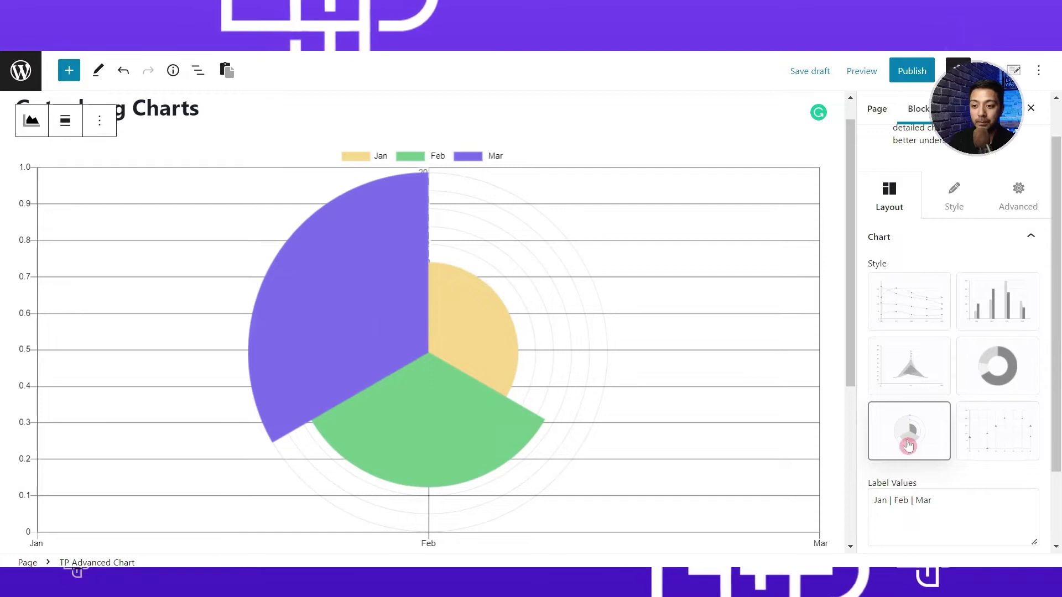
pyautogui.click(993, 440)
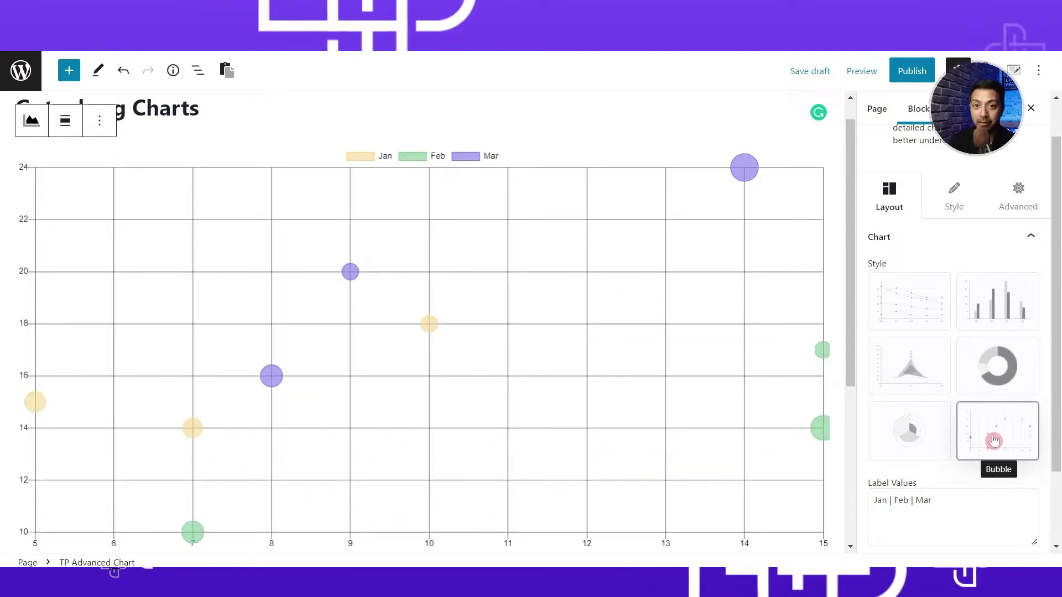
pyautogui.click(906, 298)
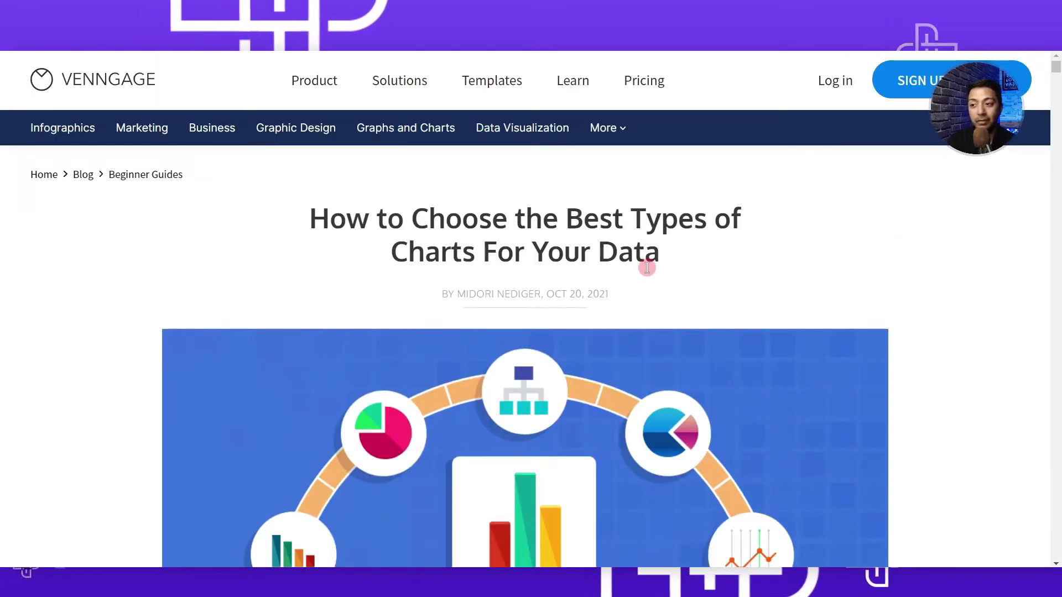
# Read the Venngage infographic on choosing charts, covering the Inform, Compare, Change, Organize and Relationships sections.
pyautogui.scroll(-10, 873, 334)
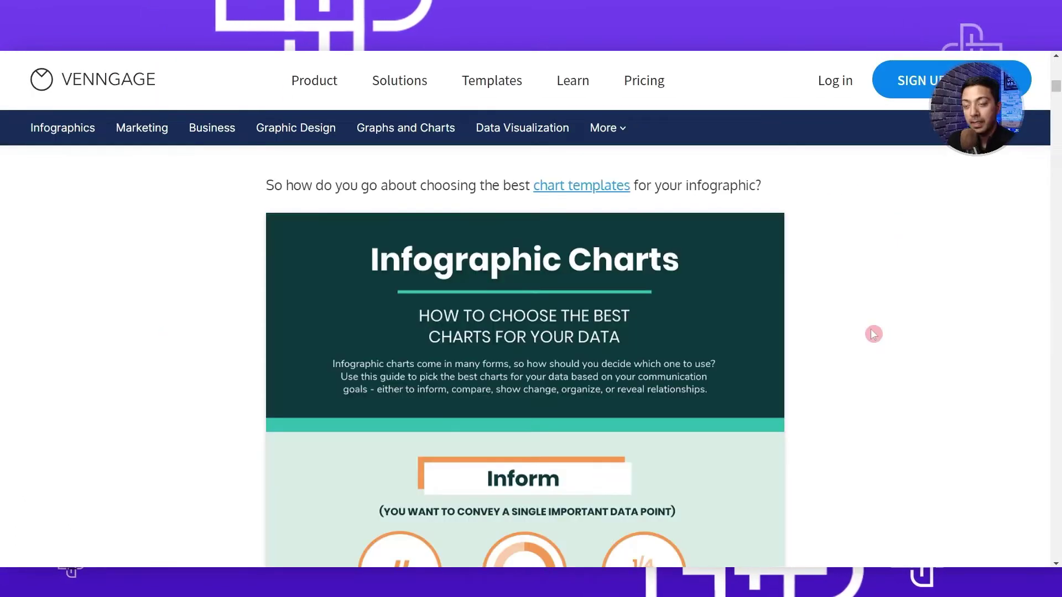
pyautogui.scroll(-3, 873, 334)
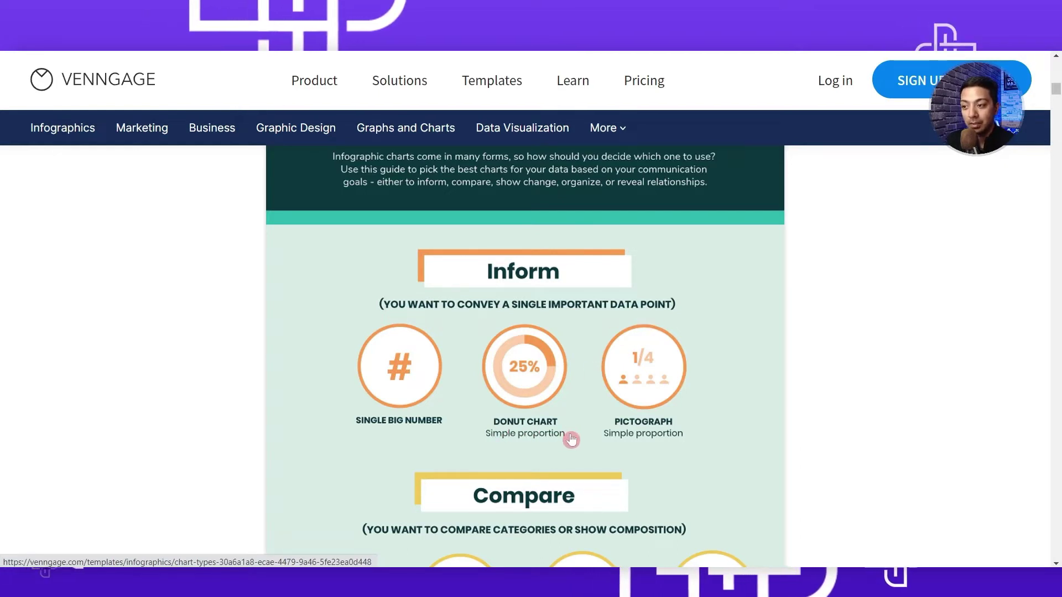
pyautogui.scroll(-3, 935, 370)
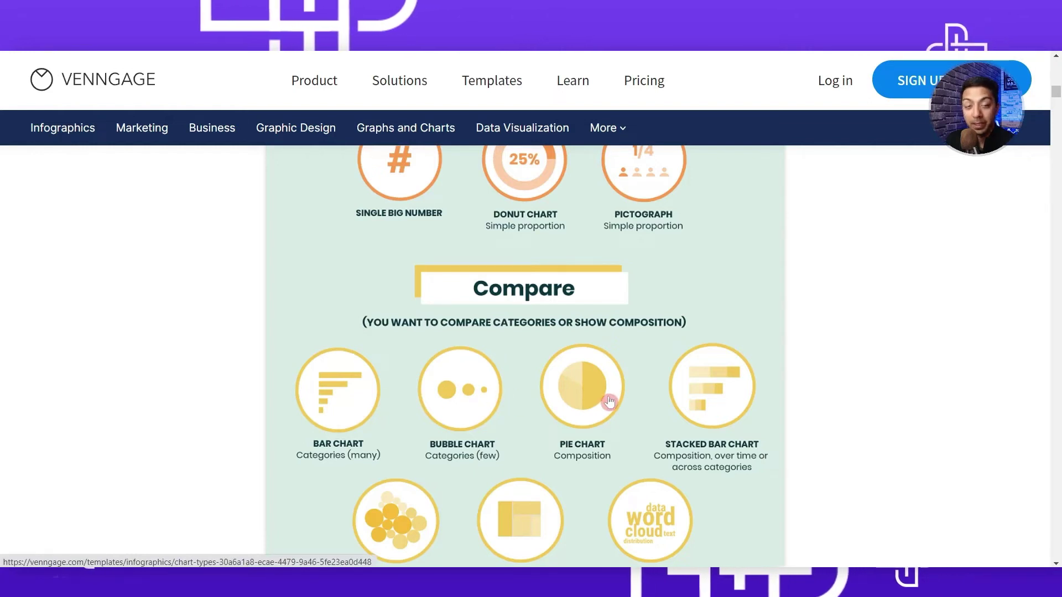
pyautogui.scroll(-5, 845, 397)
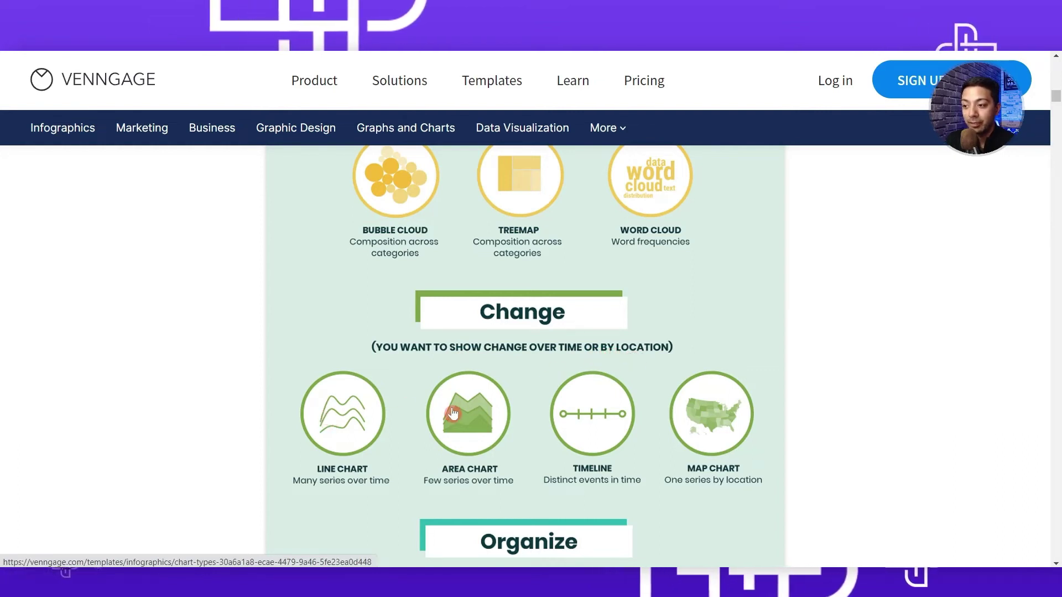
pyautogui.scroll(-1, 800, 394)
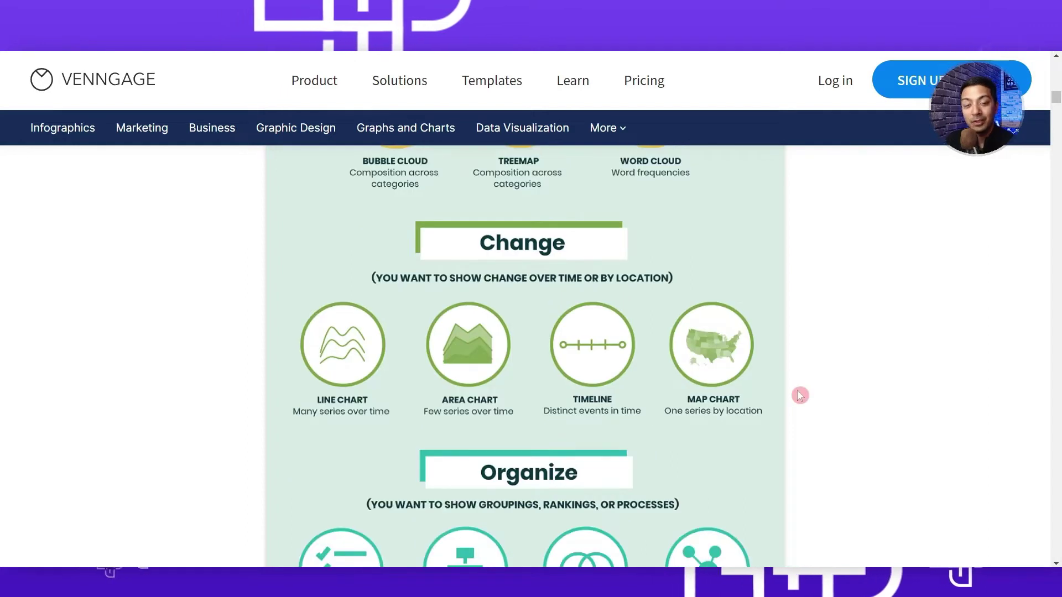
pyautogui.scroll(-4, 799, 395)
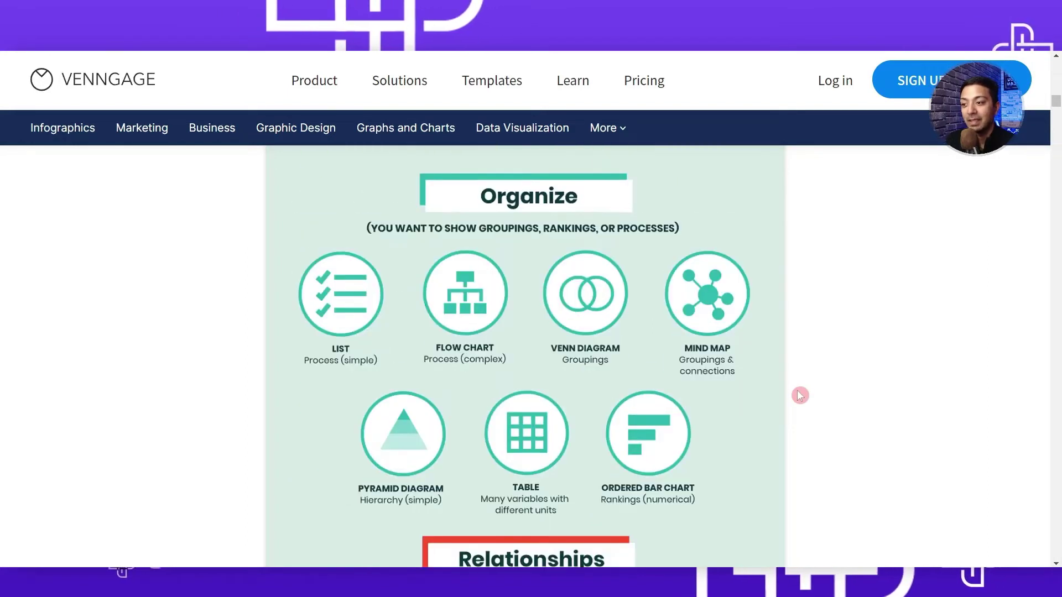
pyautogui.scroll(-4, 800, 395)
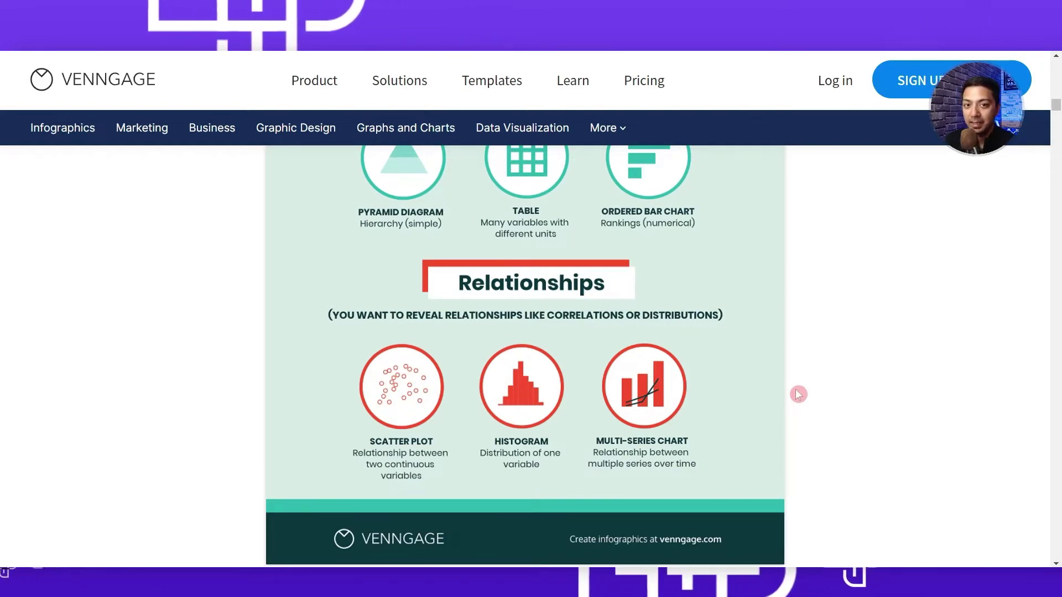
pyautogui.scroll(-4, 798, 394)
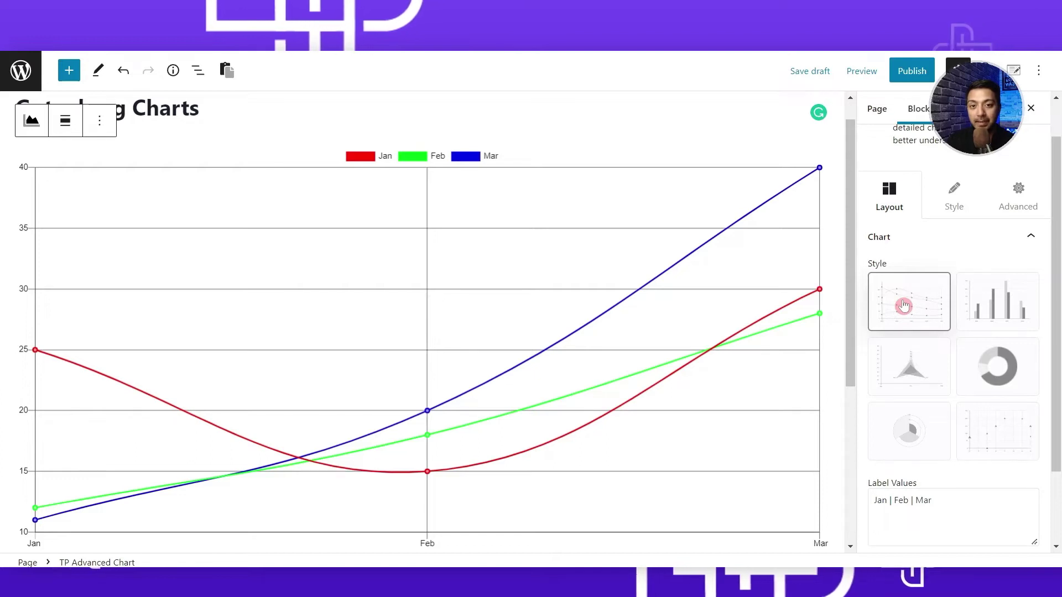
# Replace the chart's label values with the years from the spreadsheet: 2000|2011|2013|2015|2018|2020|2021.
pyautogui.click(1058, 212)
pyautogui.moveTo(1058, 212); pyautogui.dragTo(1058, 315)
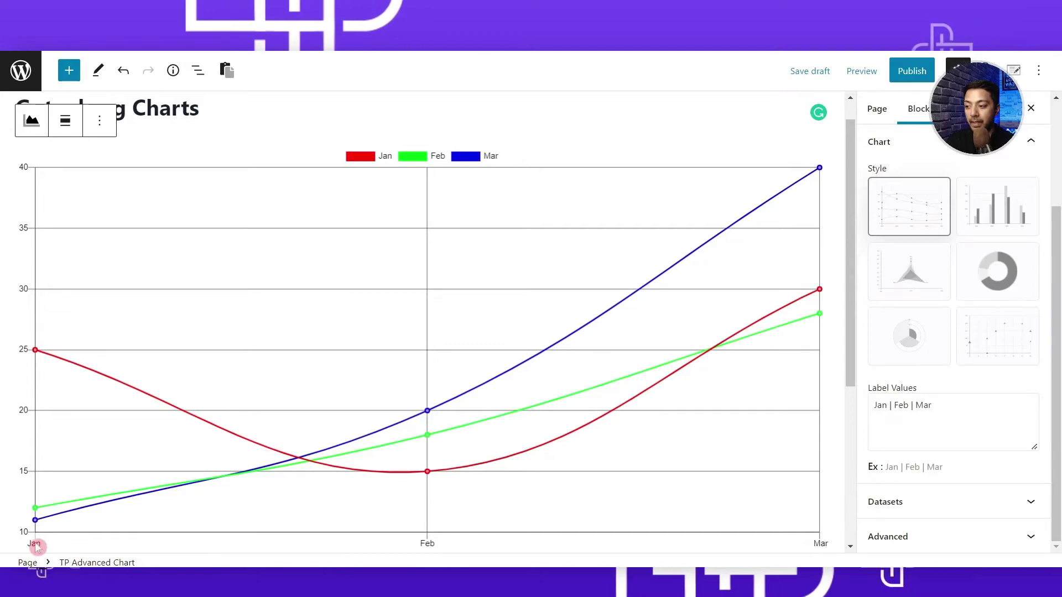
pyautogui.scroll(-5, 275, 502)
pyautogui.hotkey('alt', 'Tab')
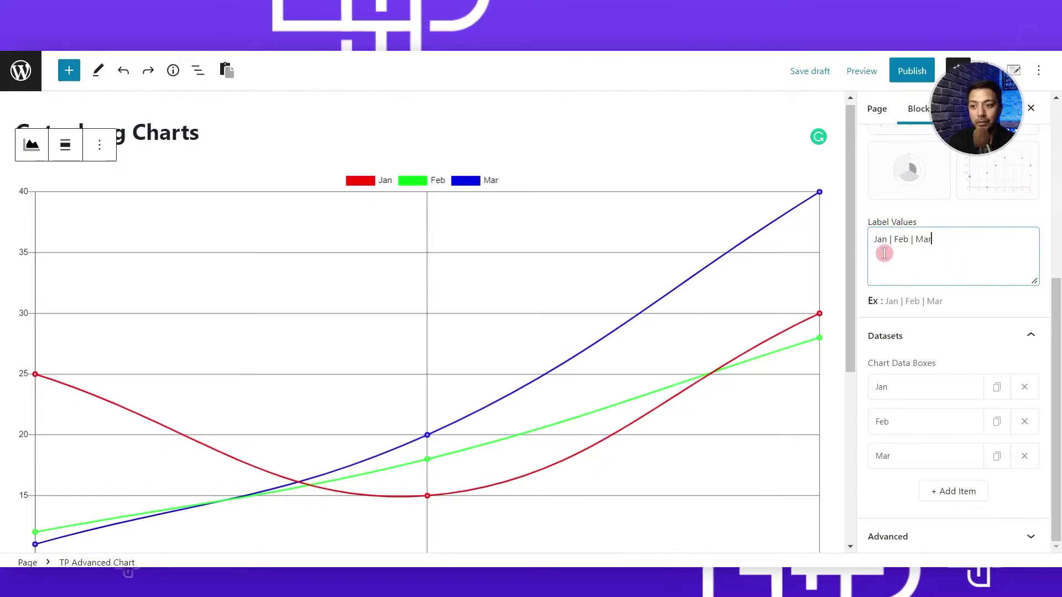
pyautogui.moveTo(877, 237); pyautogui.dragTo(924, 237)
pyautogui.write('2000|2011|2013|2015|2018|2020|2021')
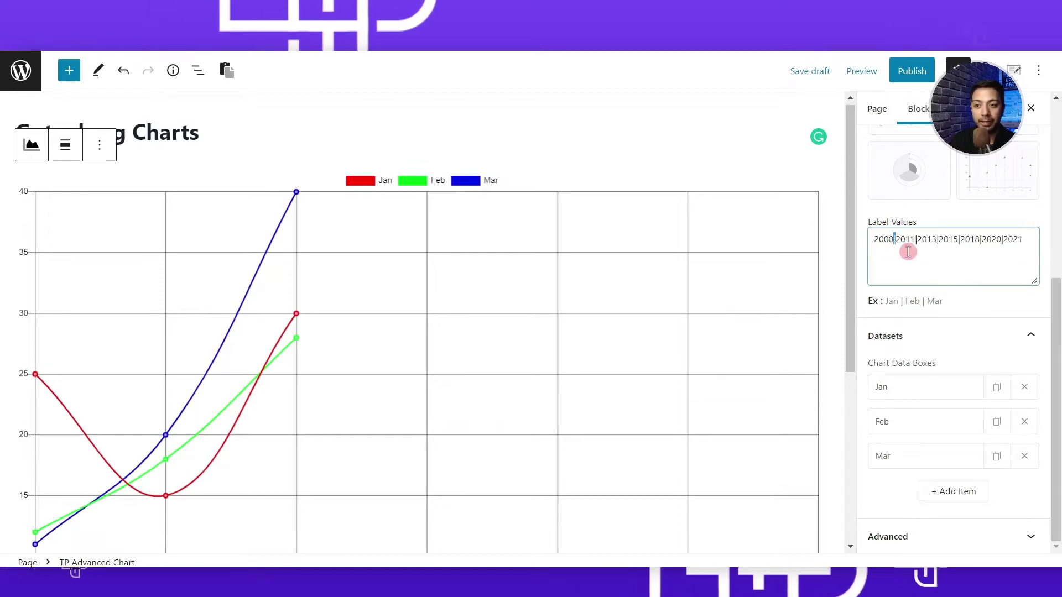
# Check the year labels along the chart's horizontal axis and the WordPress usage column headings in the Excel sheet.
pyautogui.scroll(-5, 685, 284)
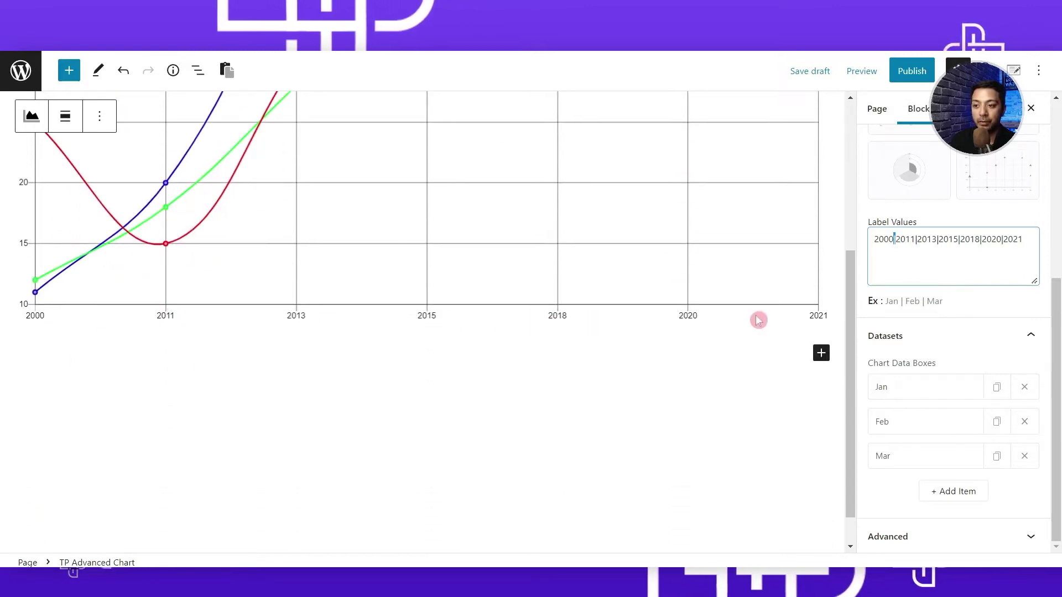
pyautogui.scroll(5, 824, 317)
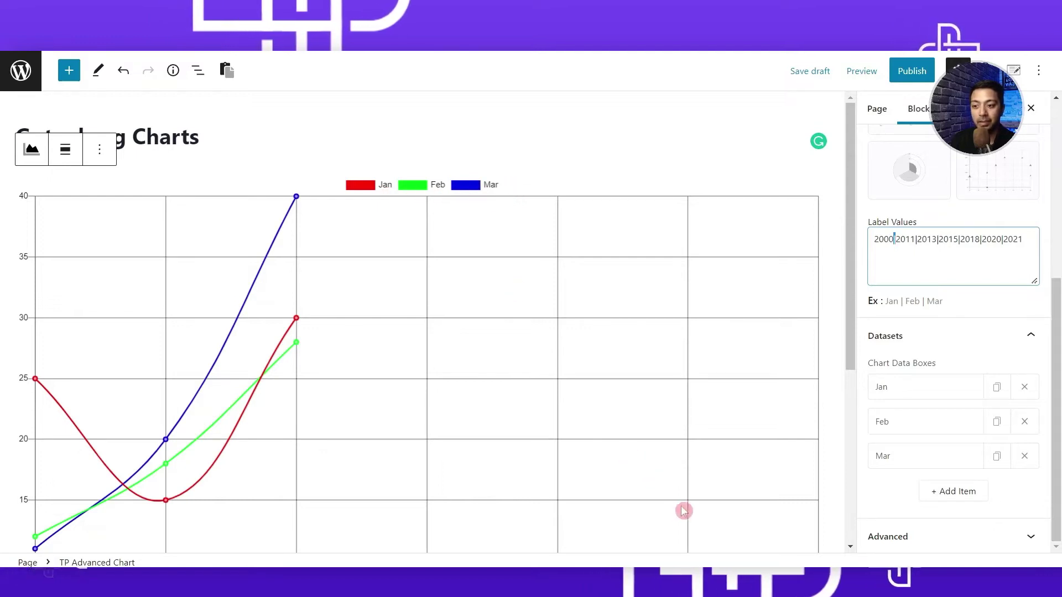
pyautogui.hotkey('alt', 'Tab')
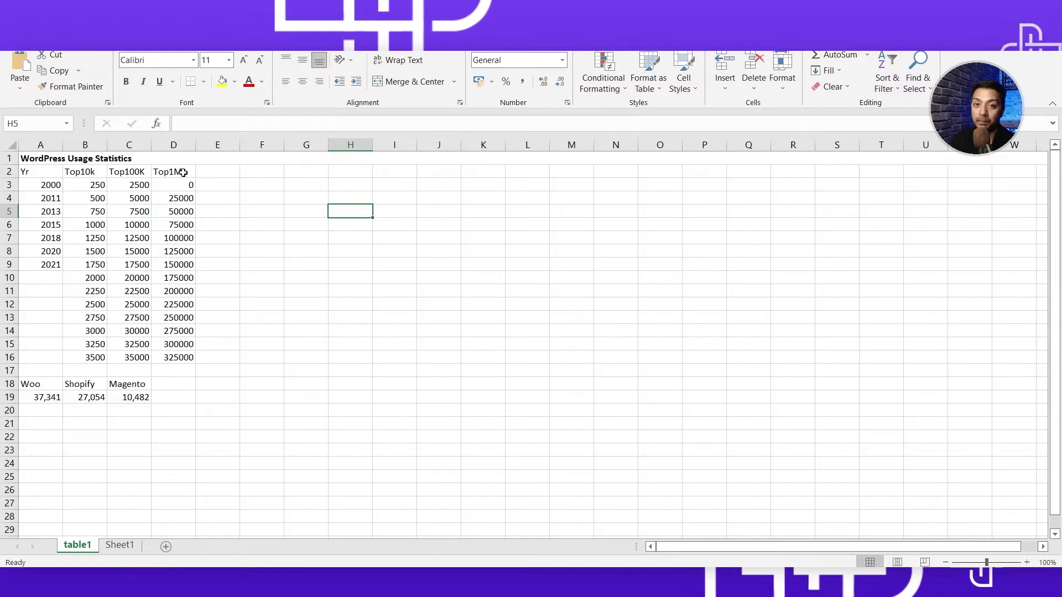
pyautogui.hotkey('alt', 'Tab')
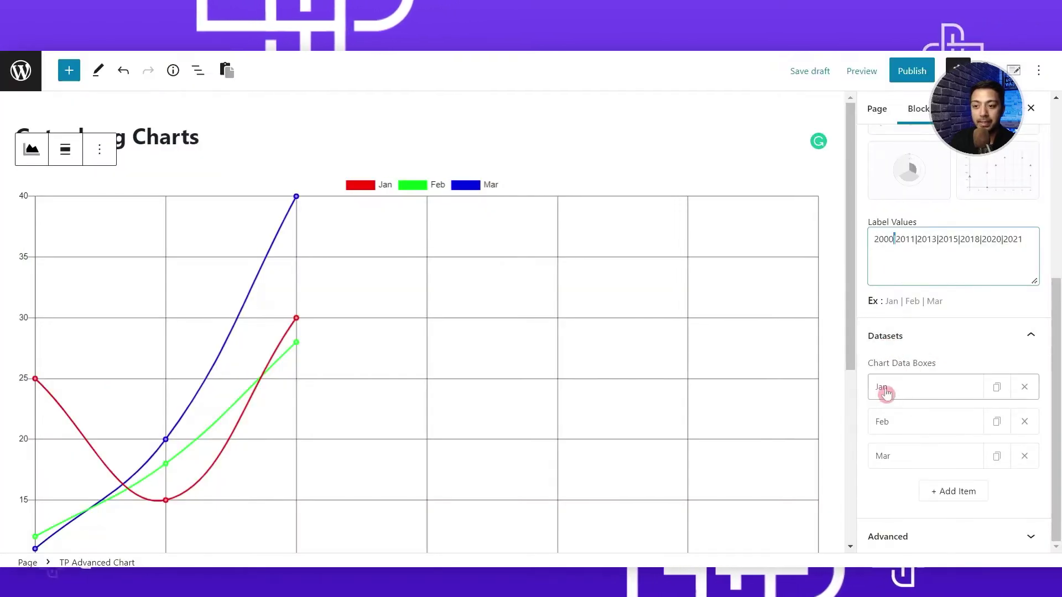
# Rename the Jan dataset of the chart to Top10K.
pyautogui.click(913, 391)
pyautogui.doubleClick(990, 418)
pyautogui.write('T')
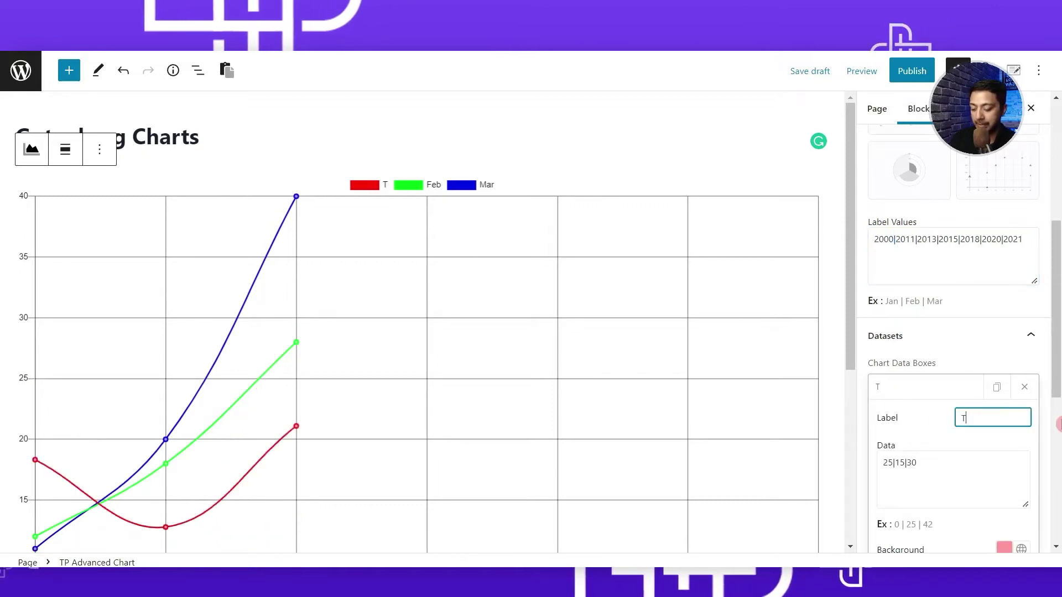
pyautogui.write('op10K')
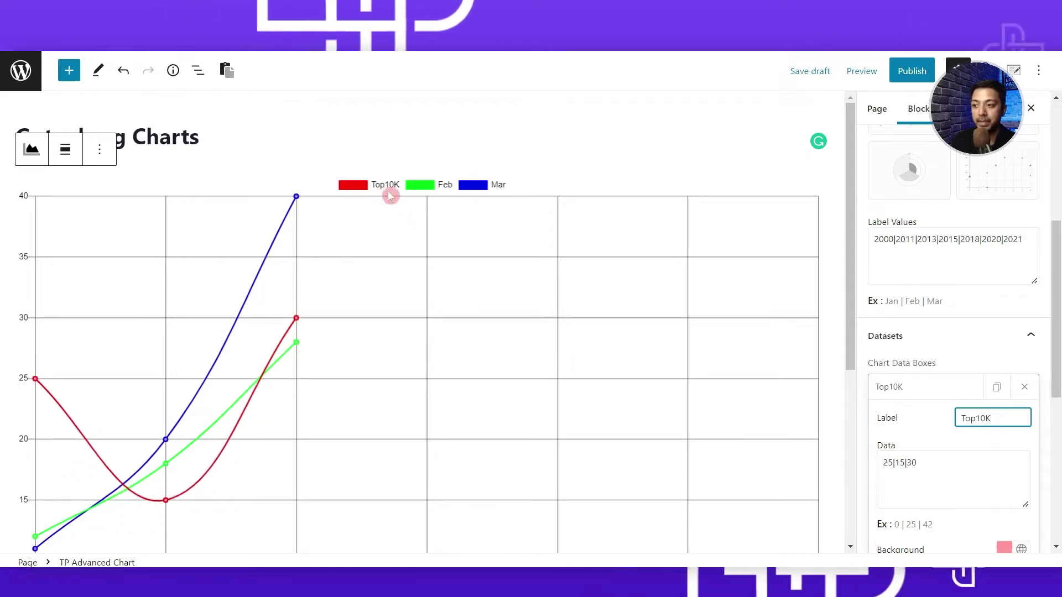
# Rename the Feb dataset of the chart to Top100K.
pyautogui.scroll(-3, 920, 449)
pyautogui.doubleClick(979, 408)
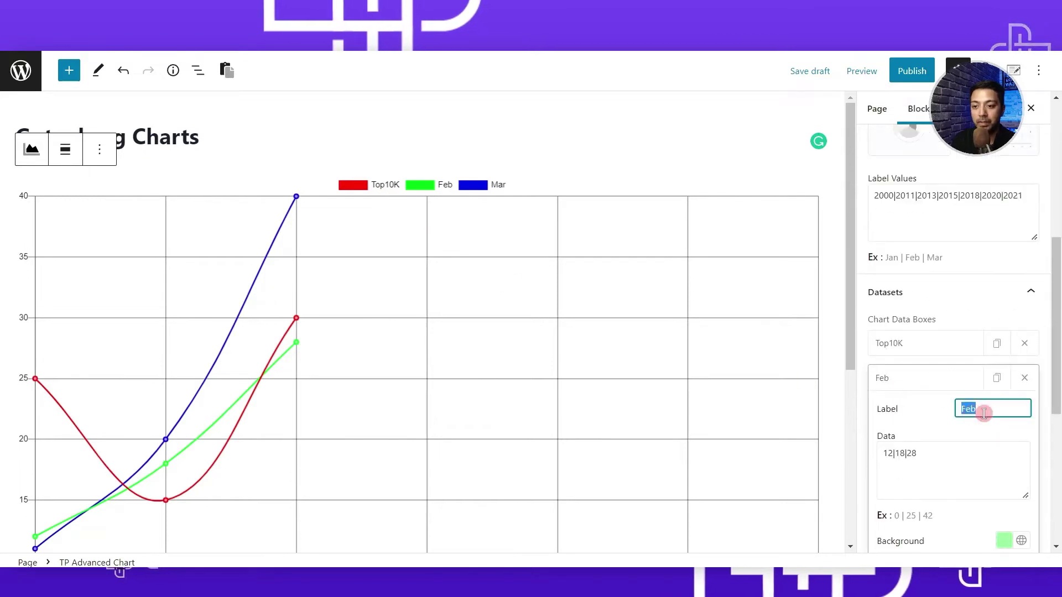
pyautogui.write('Top')
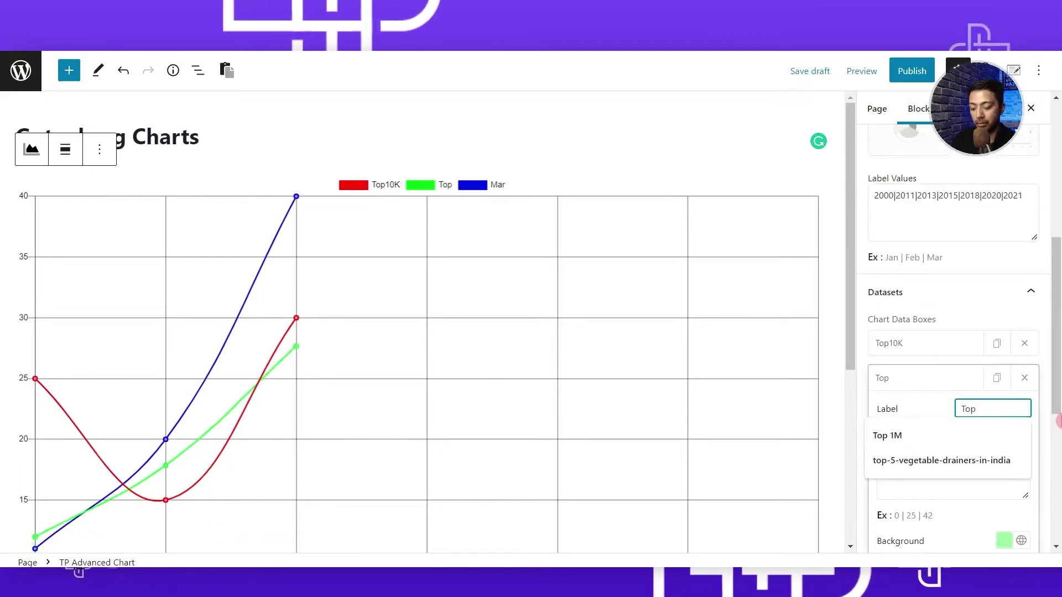
pyautogui.write('100K')
pyautogui.click(903, 378)
# Rename the Mar dataset of the chart to Top1M.
pyautogui.click(902, 453)
pyautogui.doubleClick(974, 443)
pyautogui.write('Top1M')
pyautogui.click(900, 412)
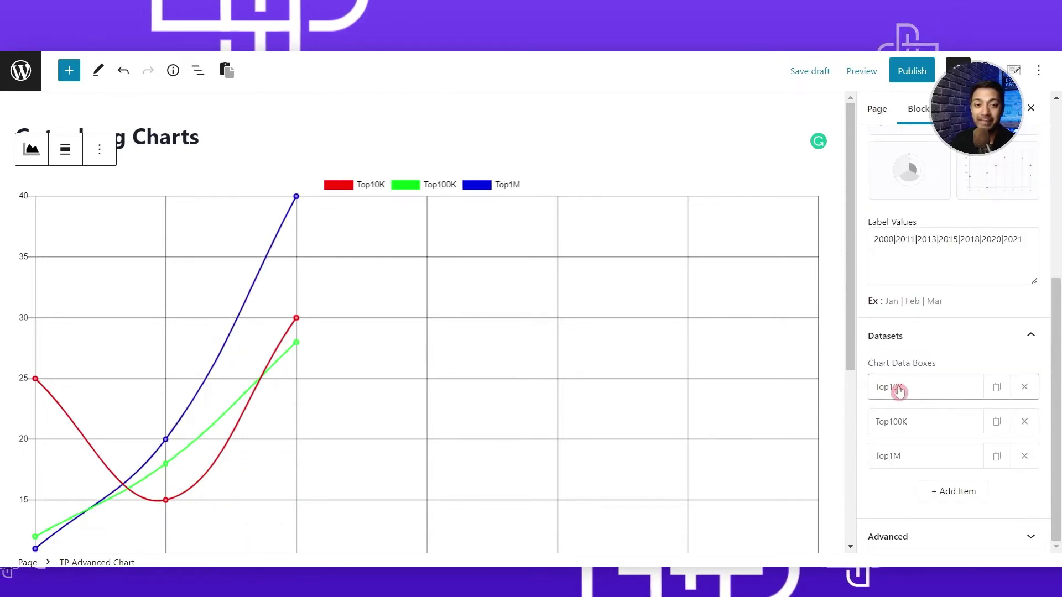
# Replace the Top10K dataset's data with the spreadsheet series 250|500|750|1000|1250|1500|1750|2000|2250|2500|2750|3000|3250|3500|3750.
pyautogui.click(892, 389)
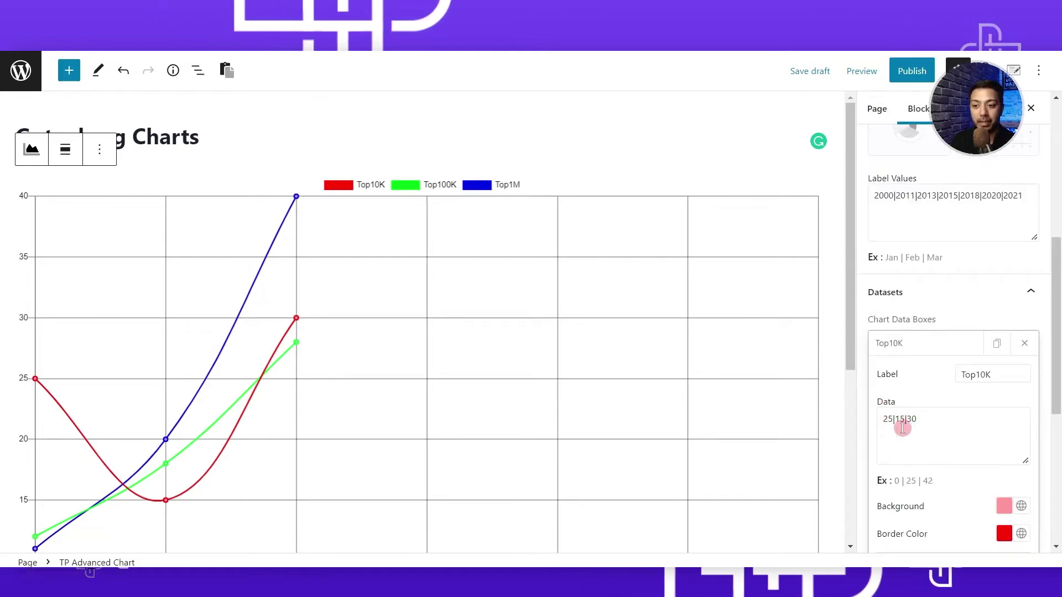
pyautogui.hotkey('alt', 'Tab')
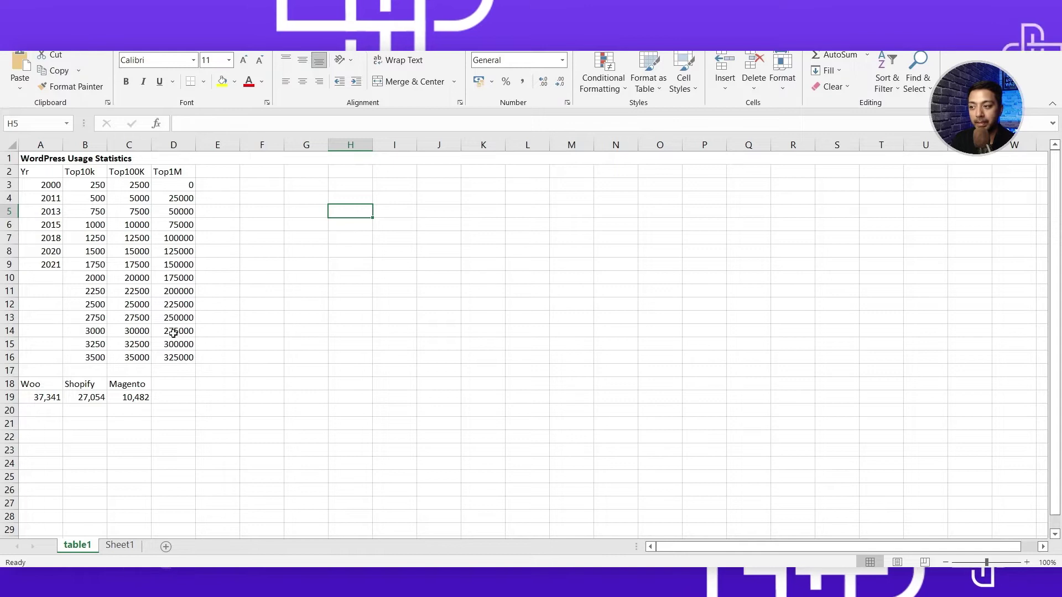
pyautogui.hotkey('alt', 'Tab')
pyautogui.write('250|500|750|1000|1250|1500|1750|2000|2250|2500|2750|3000|3250|3500|3750')
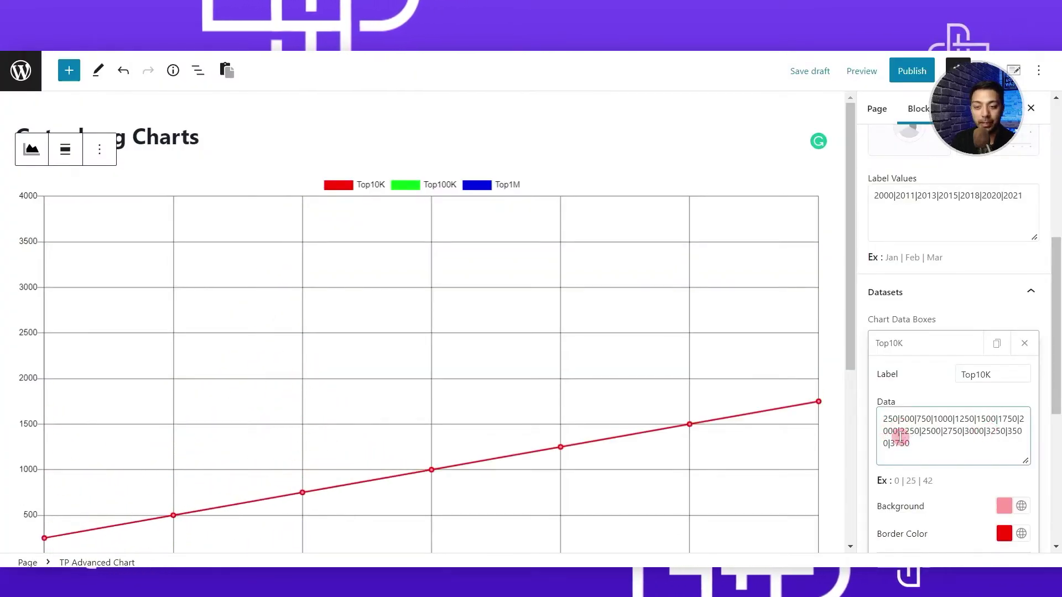
# Replace the Top100K dataset's data with its spreadsheet series, starting 2500|5000|7500|10000|12500|15000|17500.
pyautogui.scroll(-2, 921, 446)
pyautogui.click(892, 292)
pyautogui.click(977, 394)
pyautogui.hotkey('ctrl', 'a')
pyautogui.write('2500|5000|7500|10000|12500|15000|17500')
pyautogui.click(915, 281)
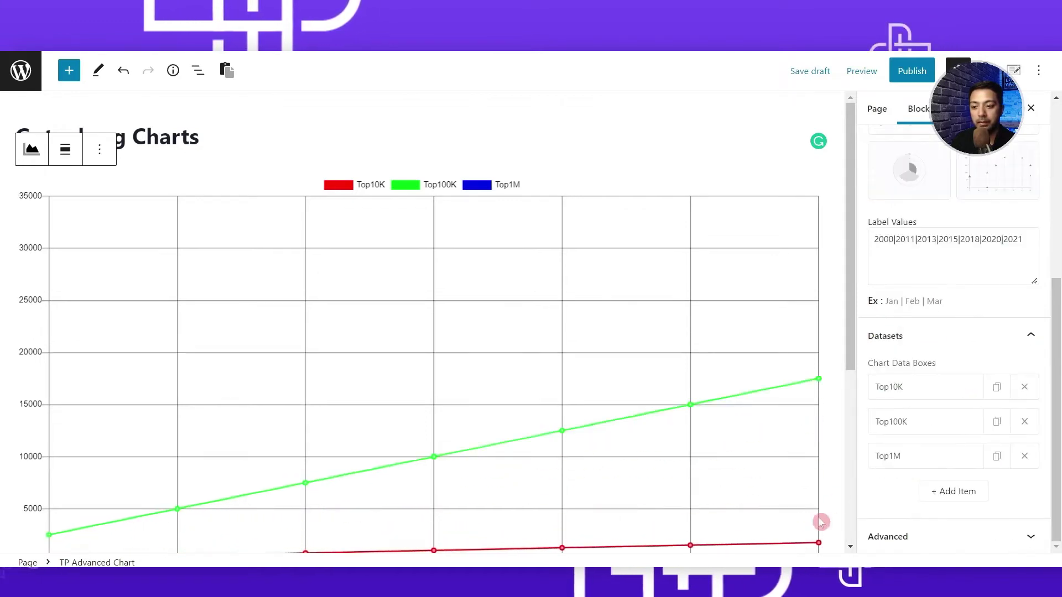
# Replace the Top1M dataset's data with the copied series from the spreadsheet's Top1M column.
pyautogui.click(940, 465)
pyautogui.scroll(-4, 955, 405)
pyautogui.click(947, 328)
pyautogui.hotkey('ctrl', 'a')
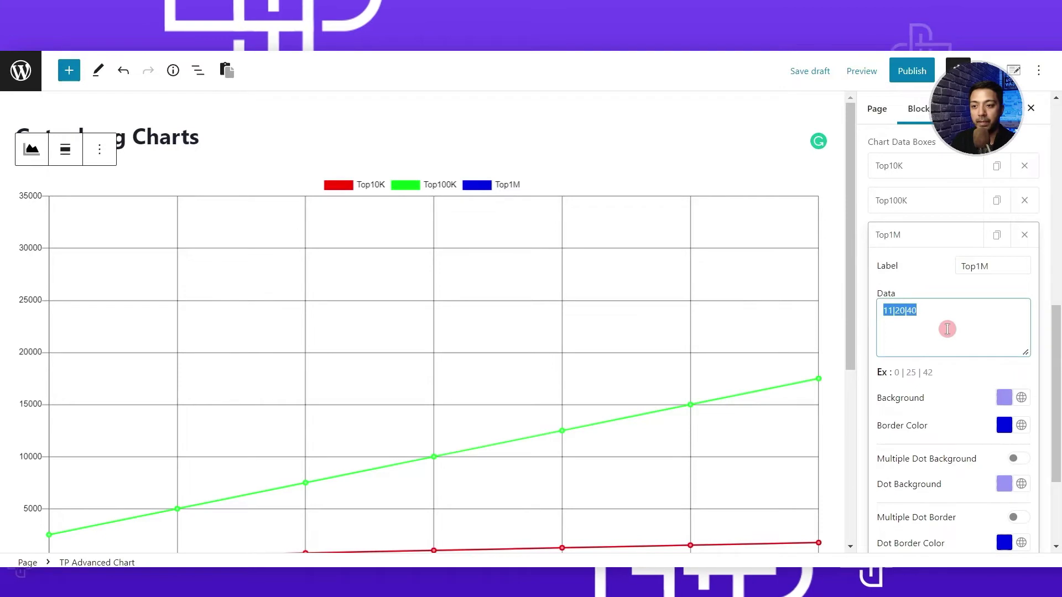
pyautogui.hotkey('ctrl', 'v')
pyautogui.scroll(1, 943, 325)
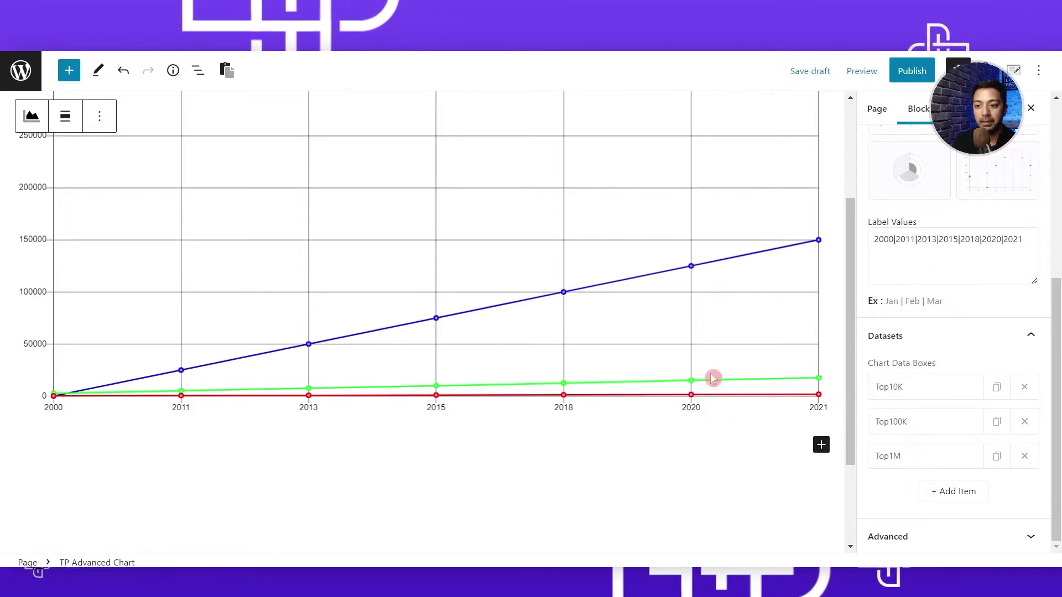
# Examine the plotted Top10K, Top100K and Top1M lines against the legend and year axis, including the data point tooltips.
pyautogui.scroll(3, 435, 285)
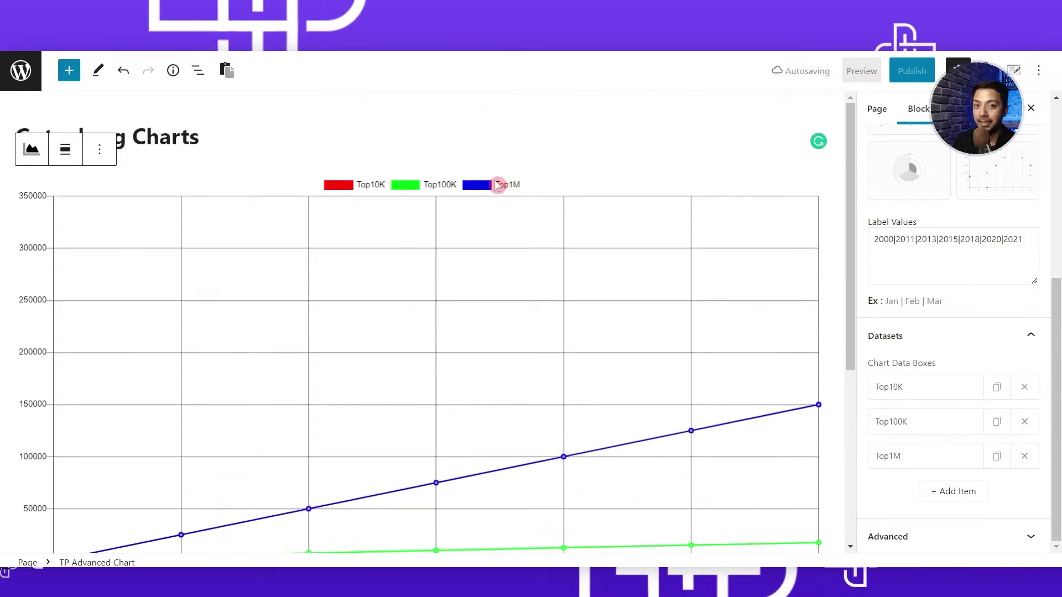
pyautogui.scroll(-3, 165, 354)
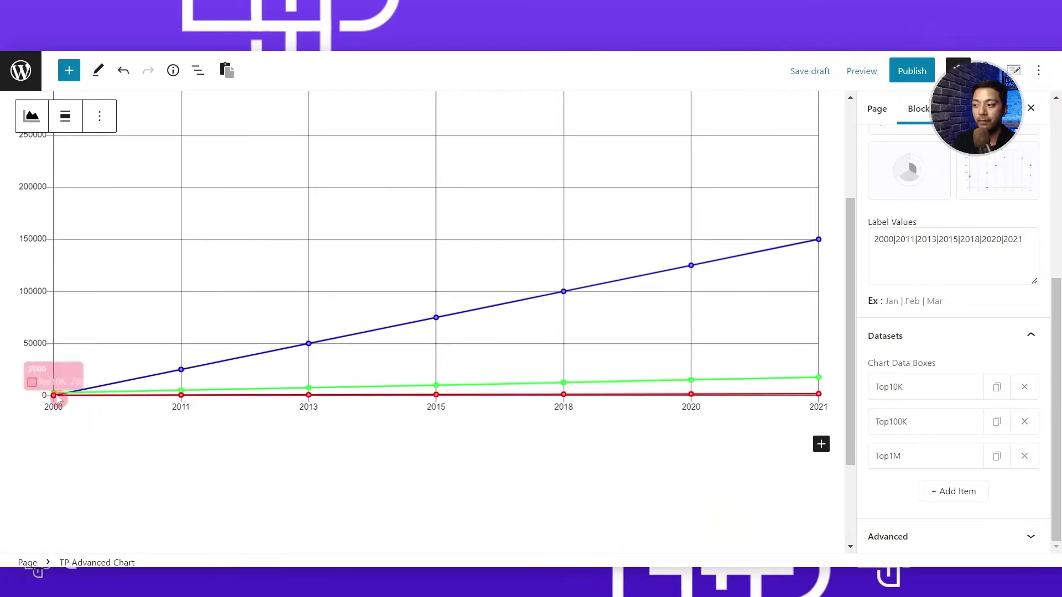
pyautogui.scroll(2, 388, 343)
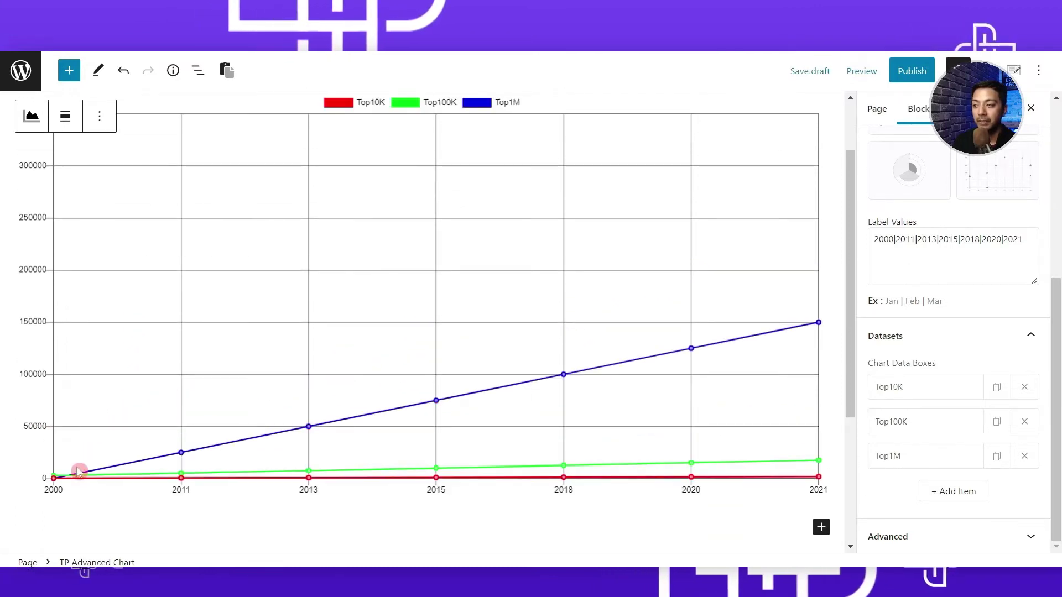
pyautogui.moveTo(182, 454)
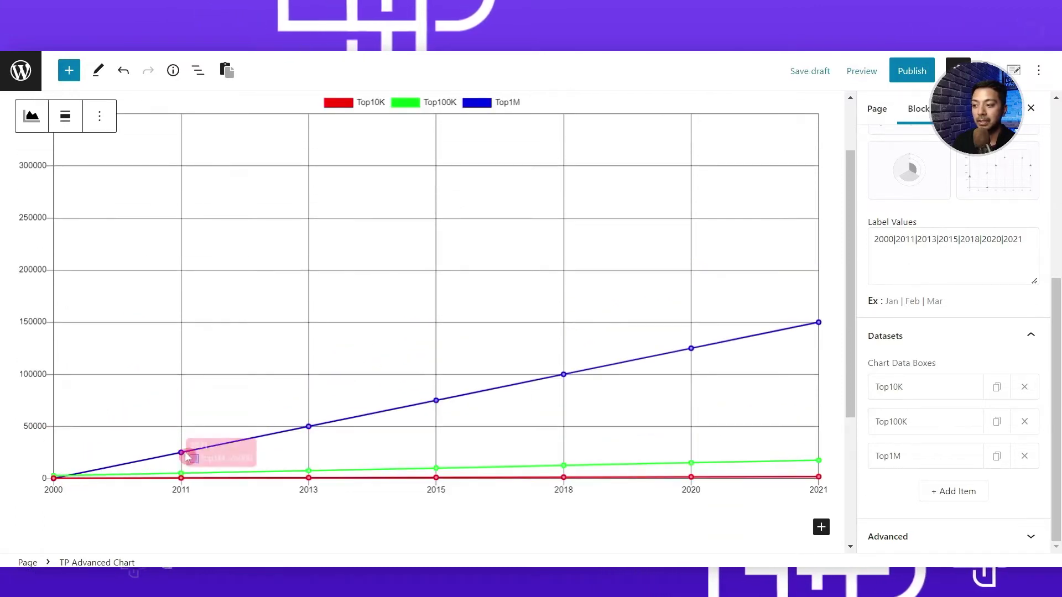
pyautogui.moveTo(309, 431)
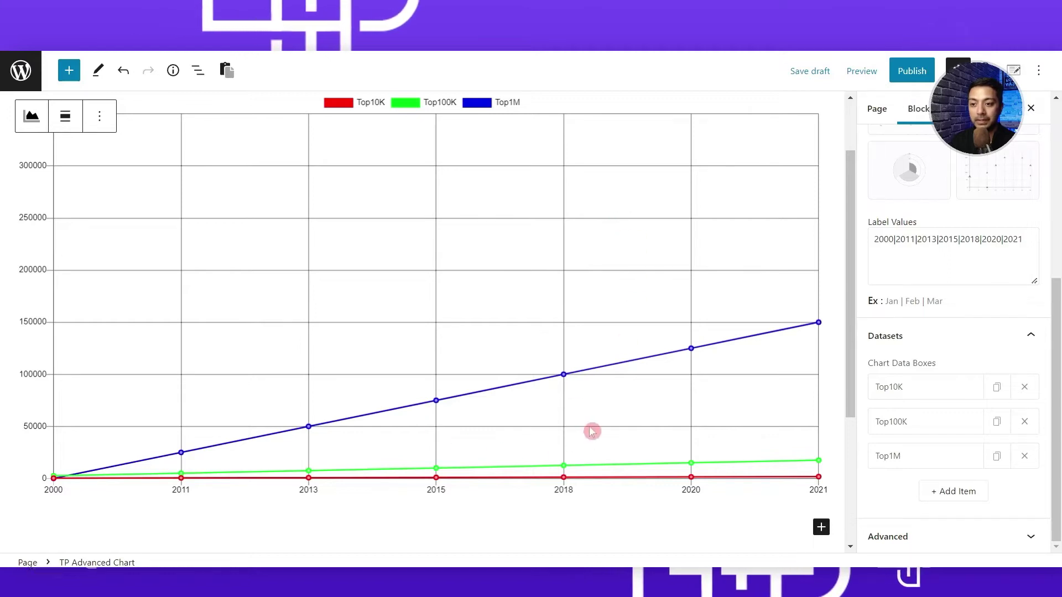
pyautogui.scroll(6, 940, 360)
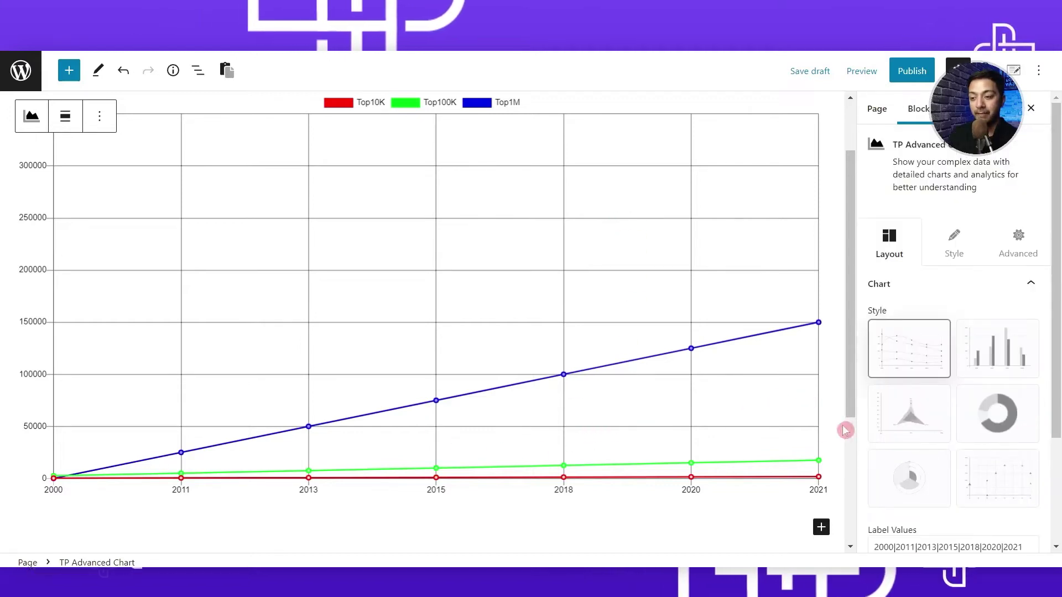
pyautogui.moveTo(811, 328)
pyautogui.scroll(-1, 1051, 376)
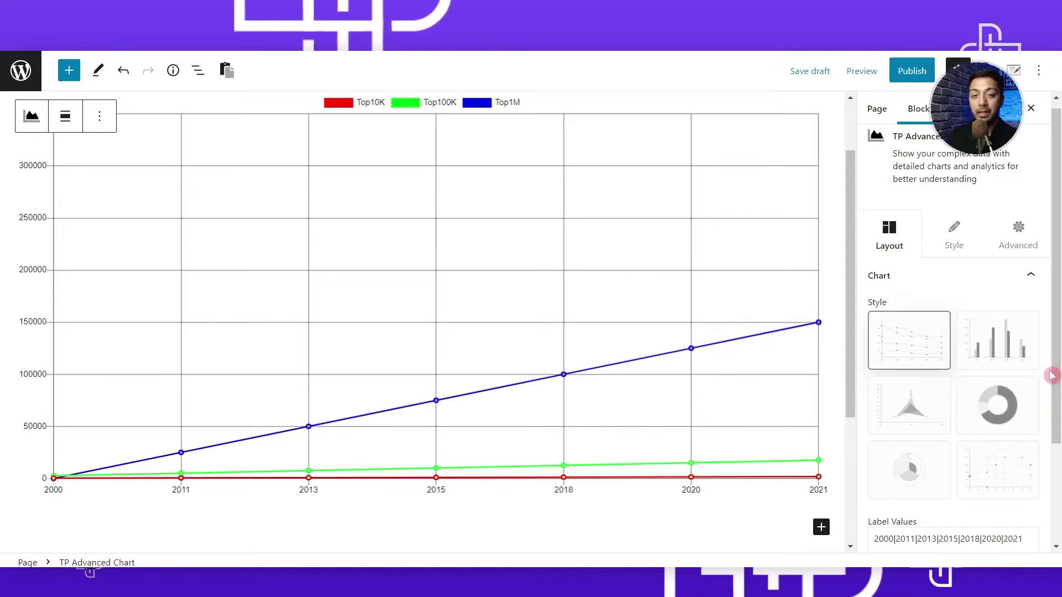
# Hide the chart's grid lines in the style settings and show them again.
pyautogui.click(958, 252)
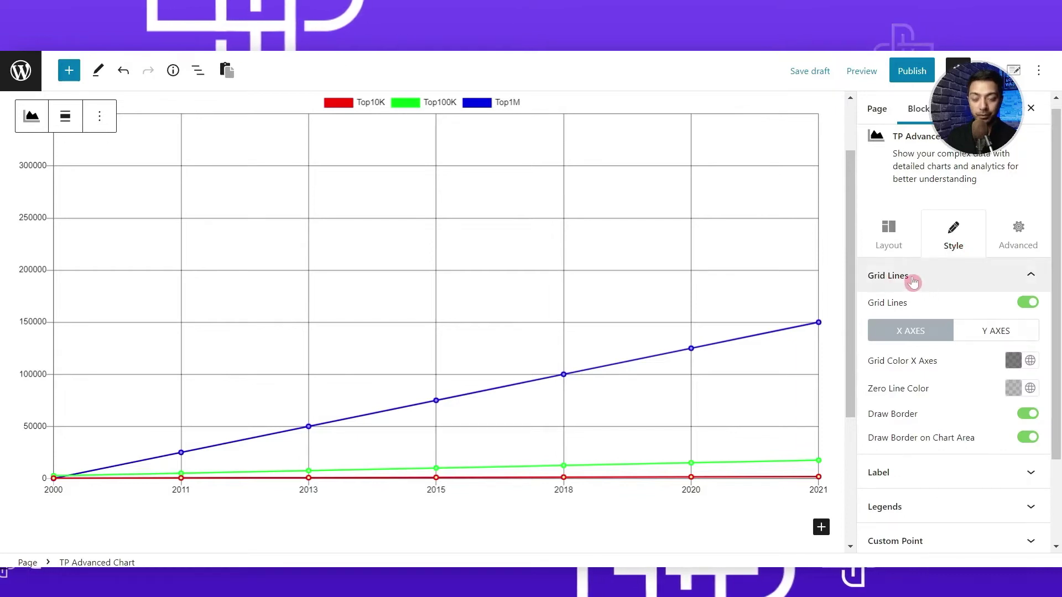
pyautogui.click(1027, 302)
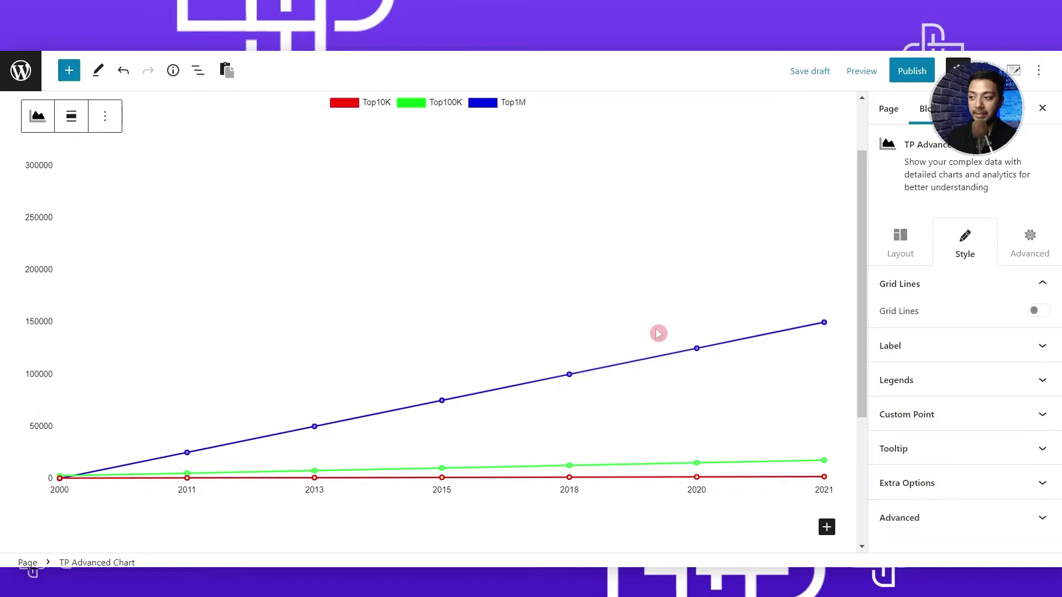
pyautogui.click(1035, 311)
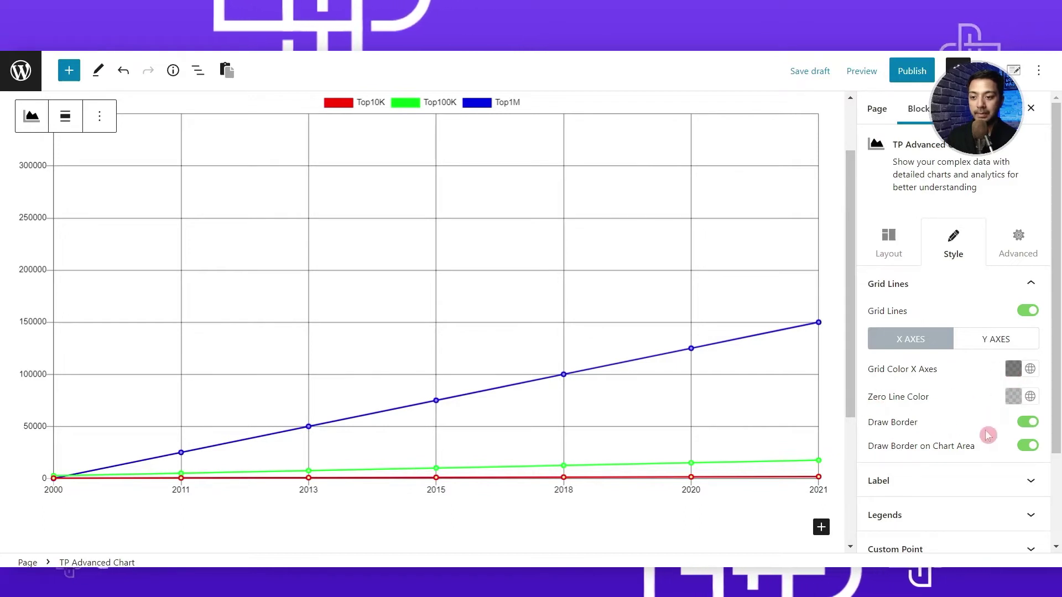
# Format the chart's axis labels in black at size 11.
pyautogui.scroll(-2, 993, 434)
pyautogui.click(885, 365)
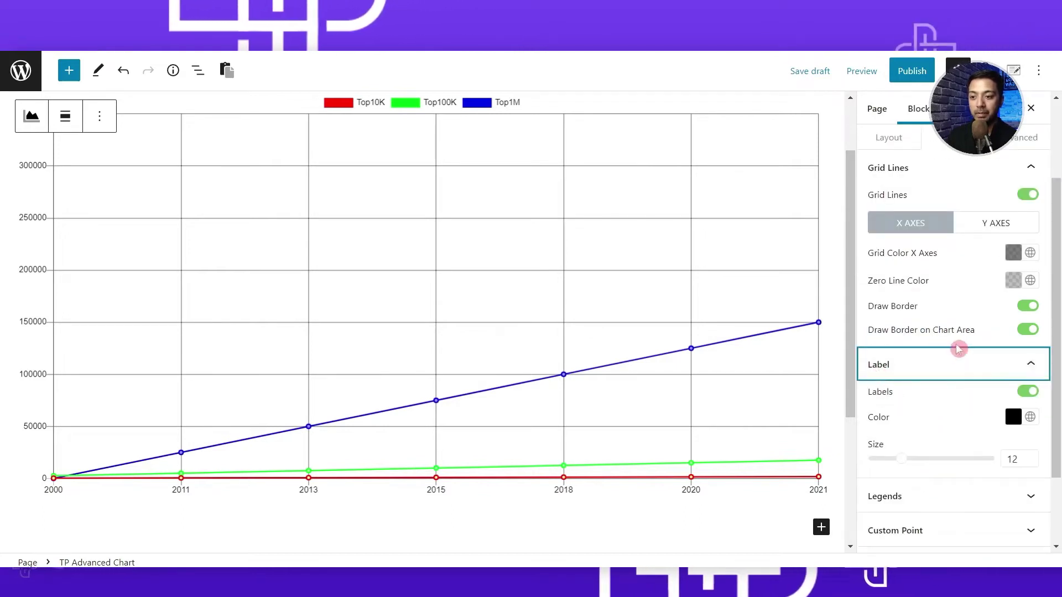
pyautogui.click(1012, 417)
pyautogui.click(927, 325)
pyautogui.moveTo(927, 324)
pyautogui.mouseDown()
pyautogui.moveTo(961, 324)
pyautogui.moveTo(908, 324)
pyautogui.mouseUp()
pyautogui.moveTo(902, 459)
pyautogui.mouseDown()
pyautogui.moveTo(921, 460)
pyautogui.moveTo(889, 460)
pyautogui.moveTo(901, 460)
pyautogui.mouseUp()
# Hide the chart's legend and show it again.
pyautogui.scroll(-2, 900, 412)
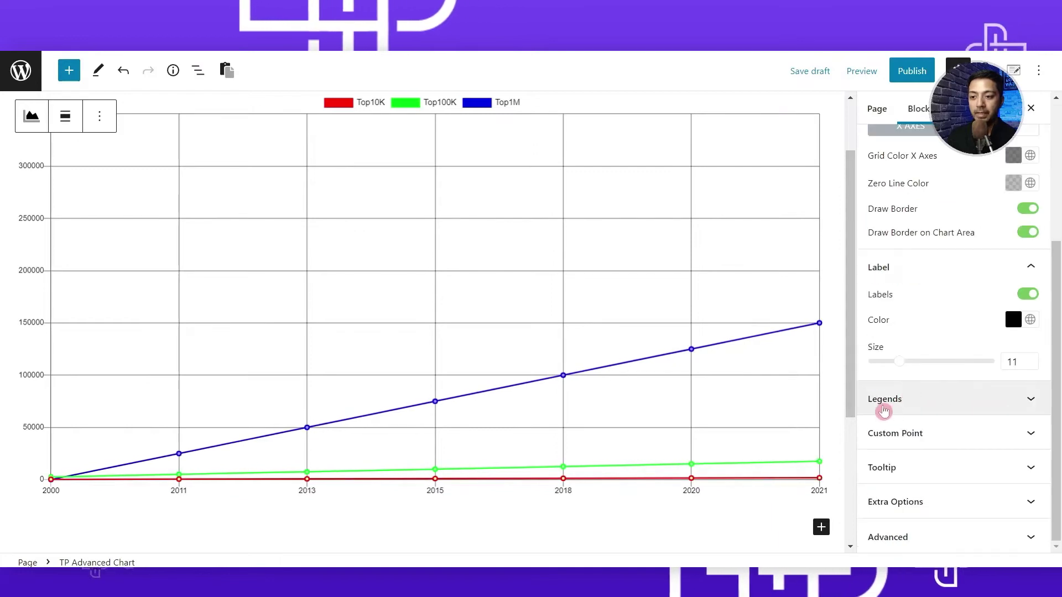
pyautogui.click(1031, 403)
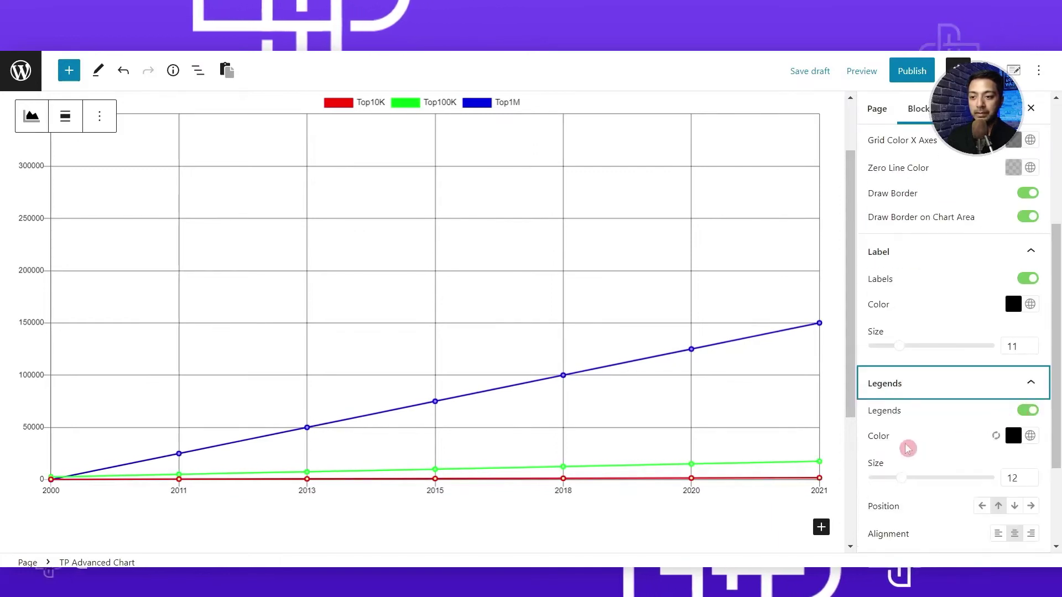
pyautogui.click(1023, 413)
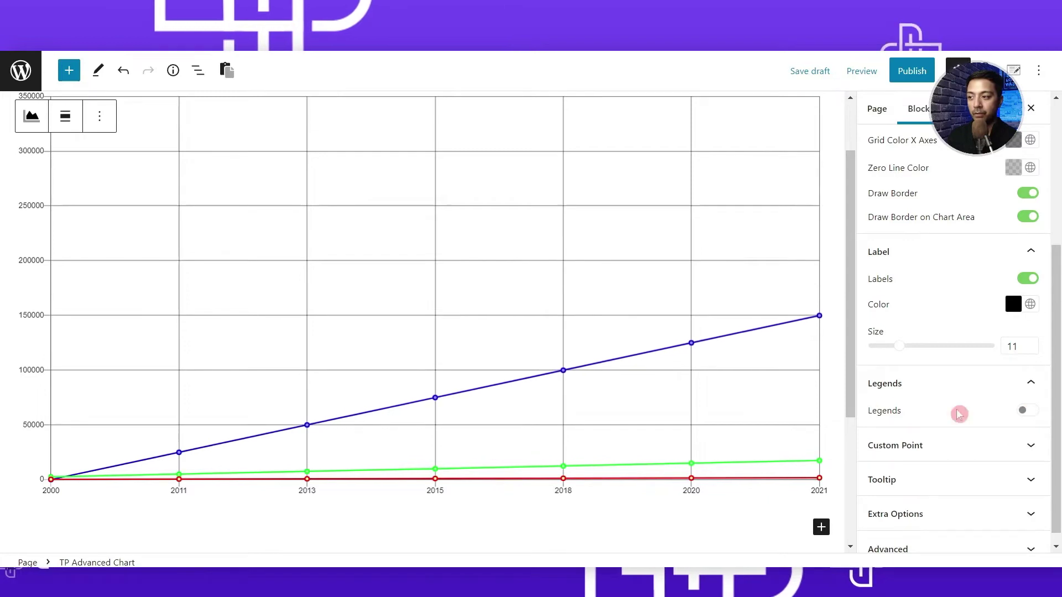
pyautogui.scroll(2, 792, 391)
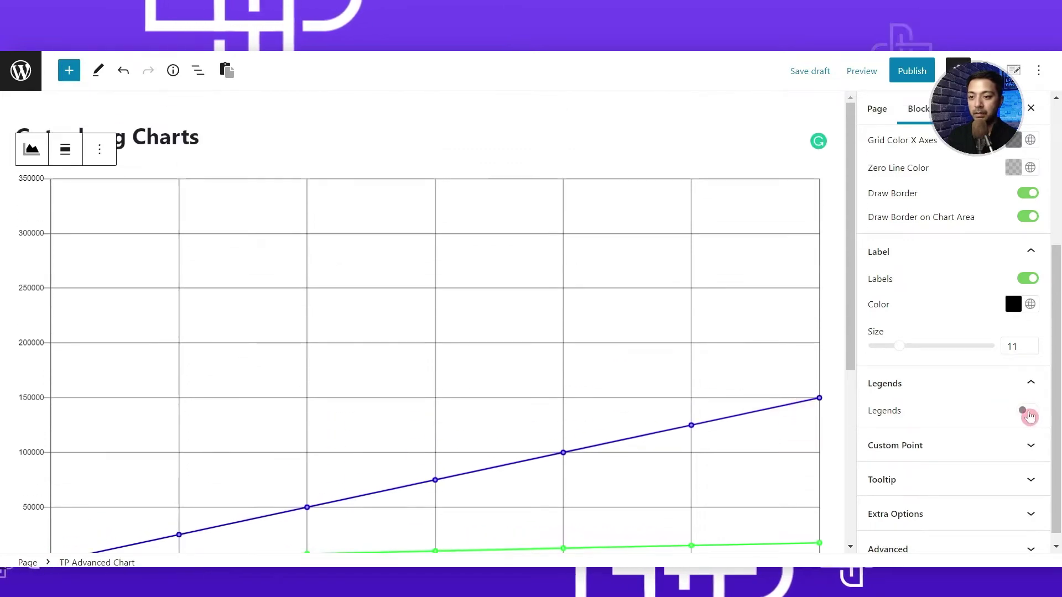
pyautogui.click(1030, 416)
pyautogui.scroll(-2, 991, 389)
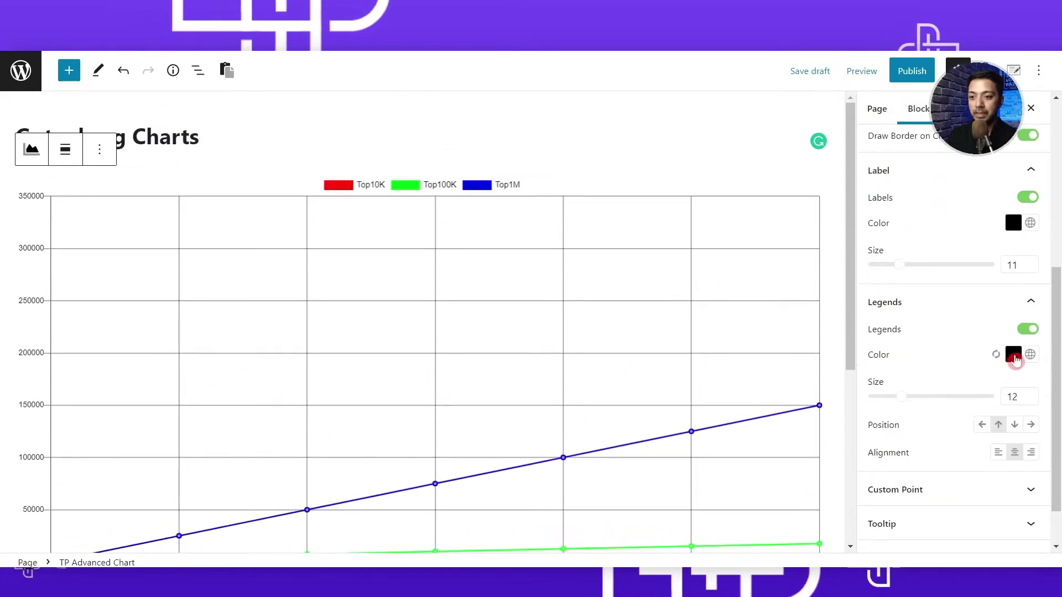
# Format the chart's legend with black text at size 12 and right alignment.
pyautogui.click(1014, 356)
pyautogui.moveTo(889, 260); pyautogui.dragTo(908, 271)
pyautogui.click(890, 261)
pyautogui.moveTo(984, 139); pyautogui.dragTo(954, 139)
pyautogui.moveTo(891, 261)
pyautogui.mouseDown()
pyautogui.moveTo(996, 261)
pyautogui.moveTo(901, 265)
pyautogui.mouseUp()
pyautogui.moveTo(902, 397); pyautogui.dragTo(903, 401)
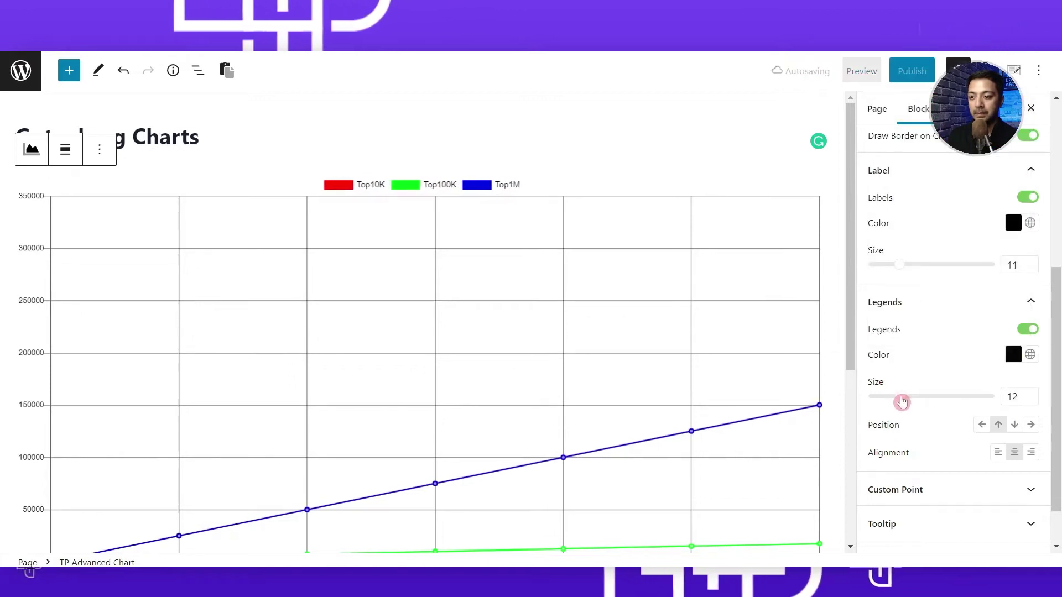
pyautogui.scroll(-1, 935, 365)
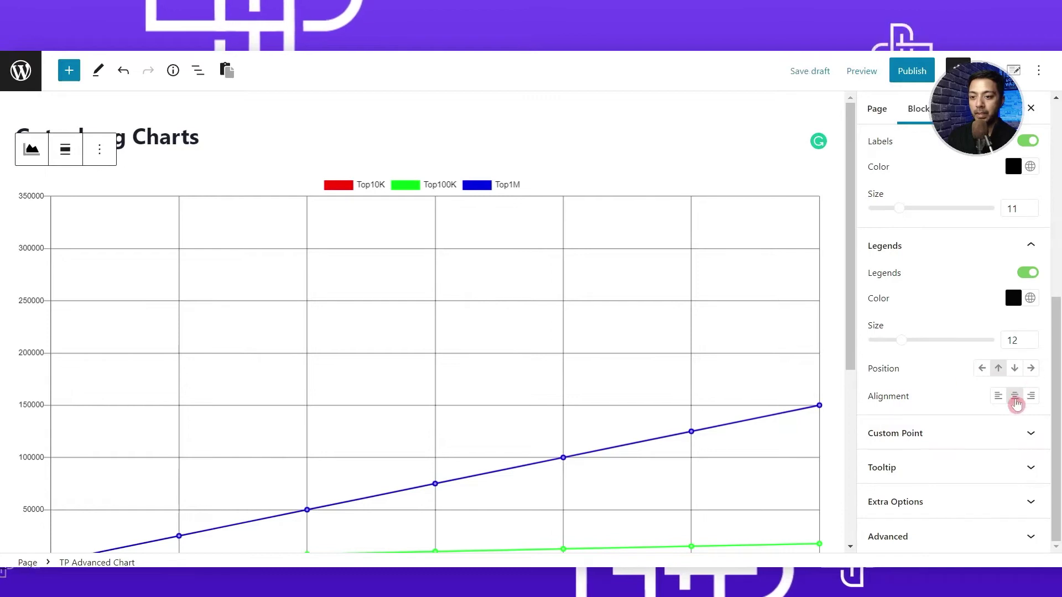
pyautogui.click(1031, 397)
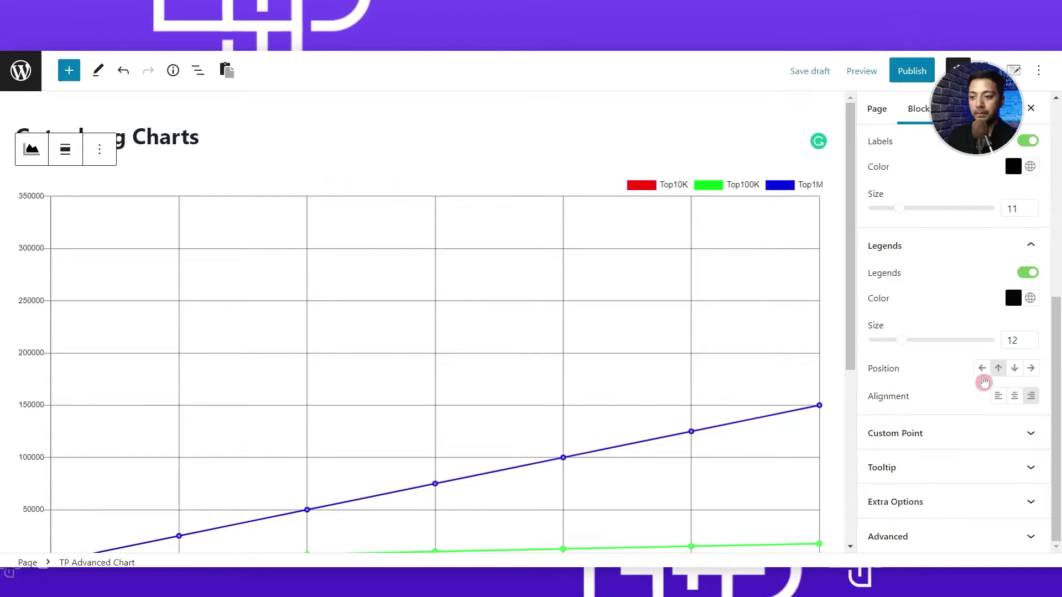
# Turn on custom point styles for the line chart and check the enlarged points on all three lines.
pyautogui.click(1029, 443)
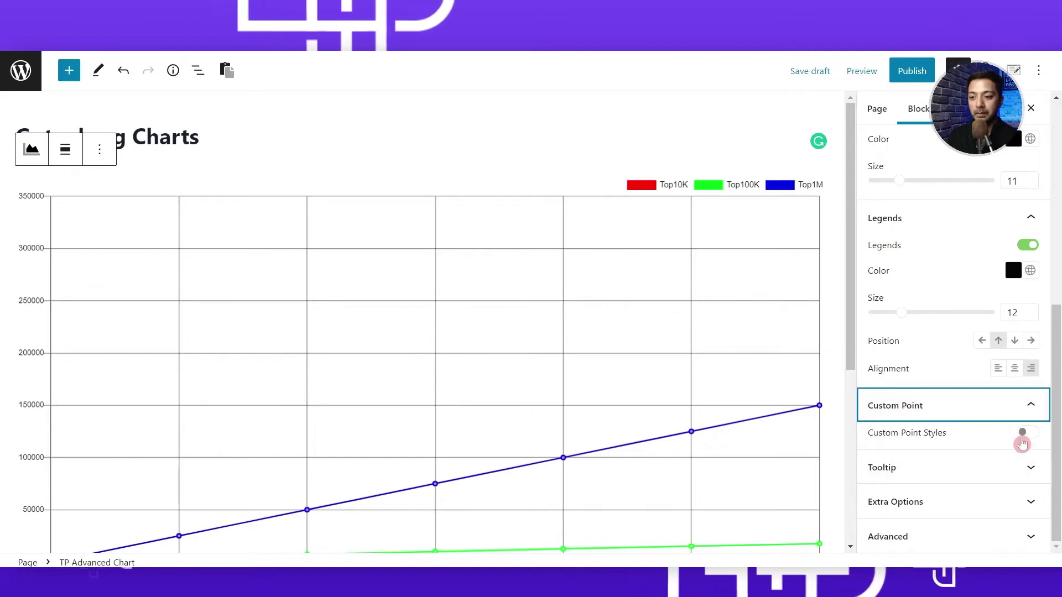
pyautogui.click(1034, 436)
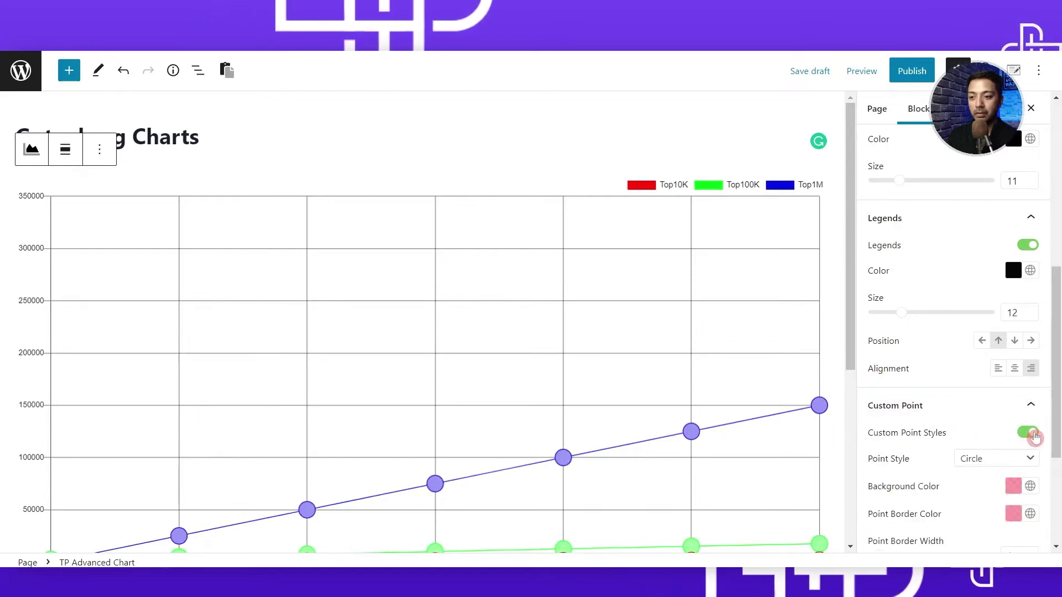
pyautogui.scroll(-3, 1029, 437)
pyautogui.scroll(-3, 622, 424)
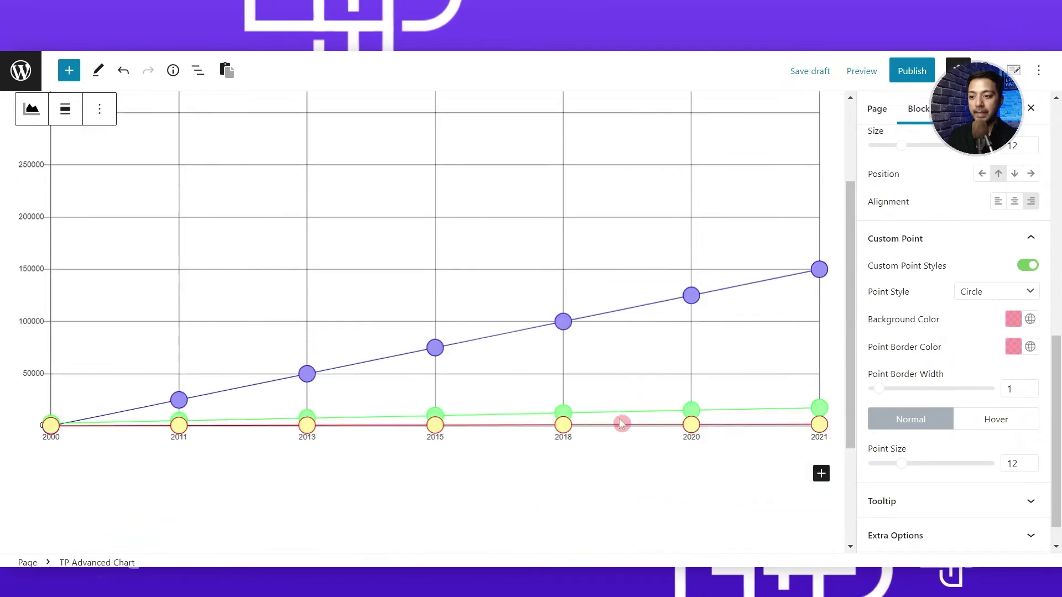
pyautogui.scroll(-1, 622, 424)
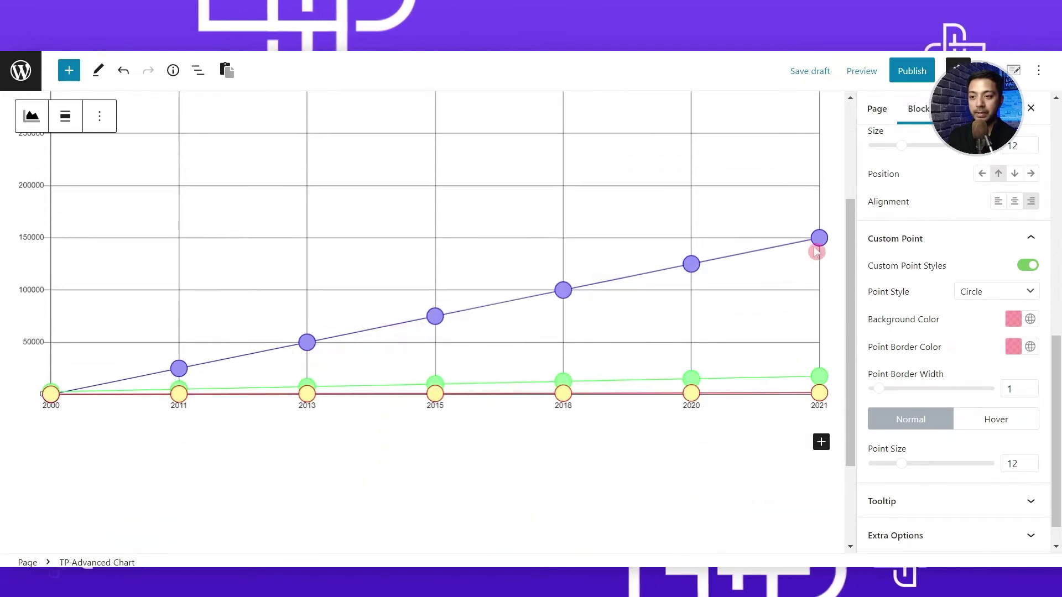
# Try the RectRot and RectRounded point styles, keep Circle and set the normal point size to 13.
pyautogui.click(979, 292)
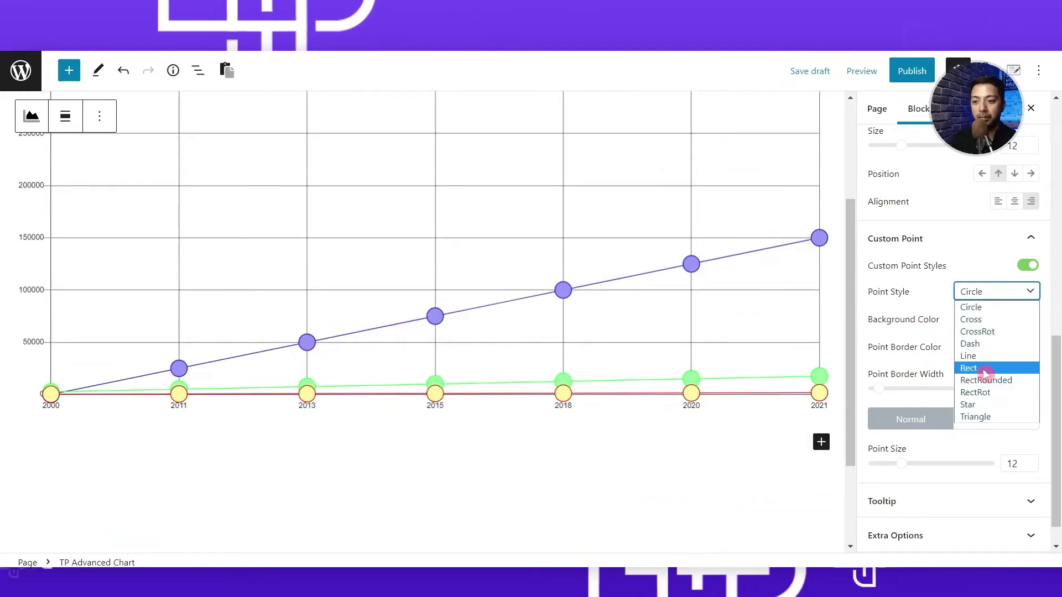
pyautogui.click(991, 393)
pyautogui.click(983, 292)
pyautogui.click(984, 380)
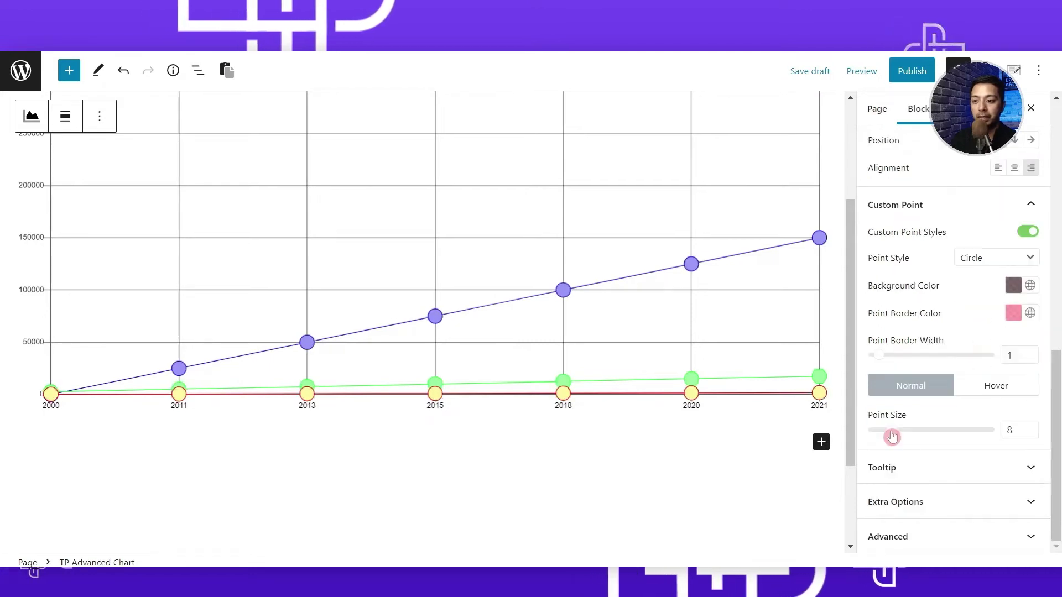
pyautogui.moveTo(892, 434)
pyautogui.mouseDown()
pyautogui.moveTo(924, 432)
pyautogui.moveTo(866, 431)
pyautogui.moveTo(903, 432)
pyautogui.mouseUp()
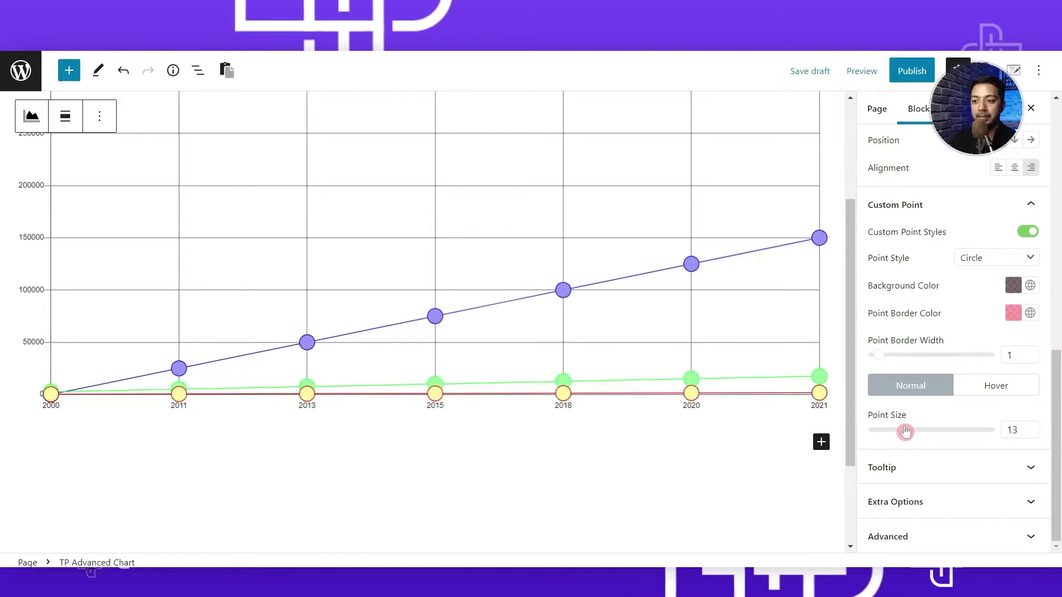
# Preview cyan and green tooltip backgrounds for the chart, return the background to a translucent red and expand the extra options.
pyautogui.click(1032, 471)
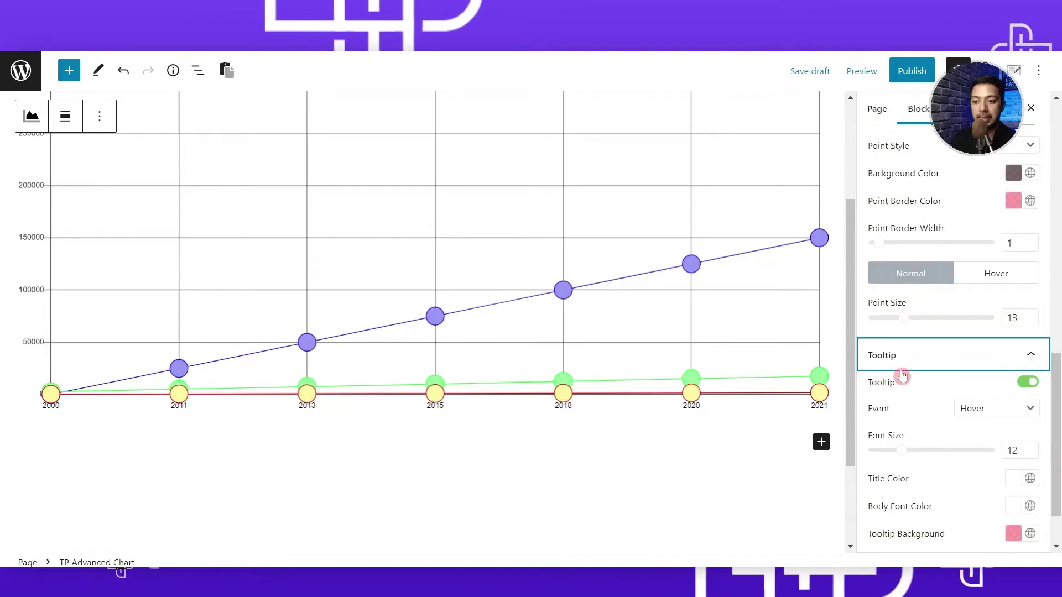
pyautogui.moveTo(691, 264)
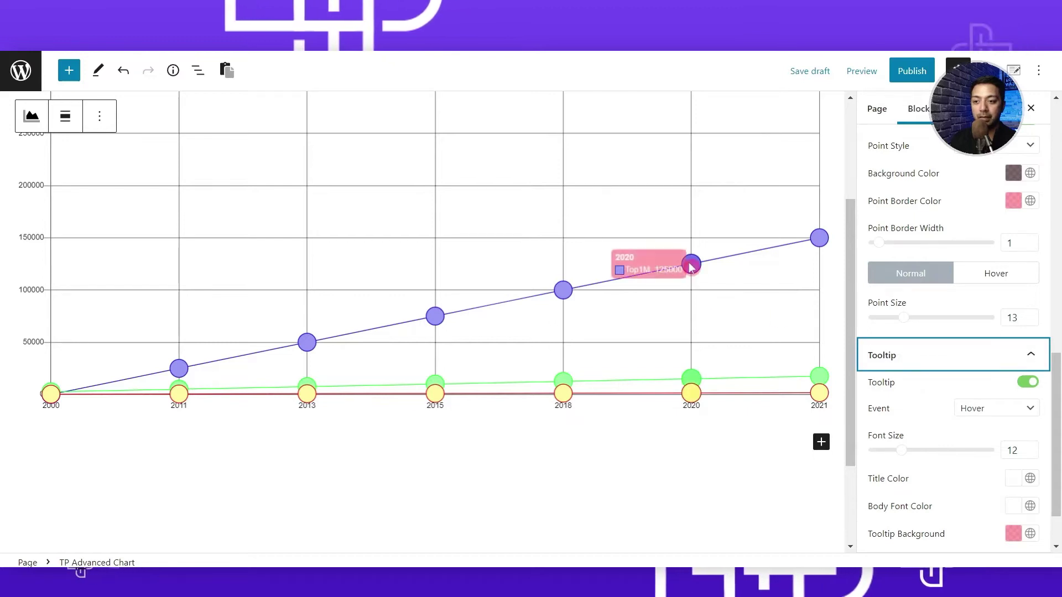
pyautogui.scroll(-1, 960, 441)
pyautogui.click(1012, 465)
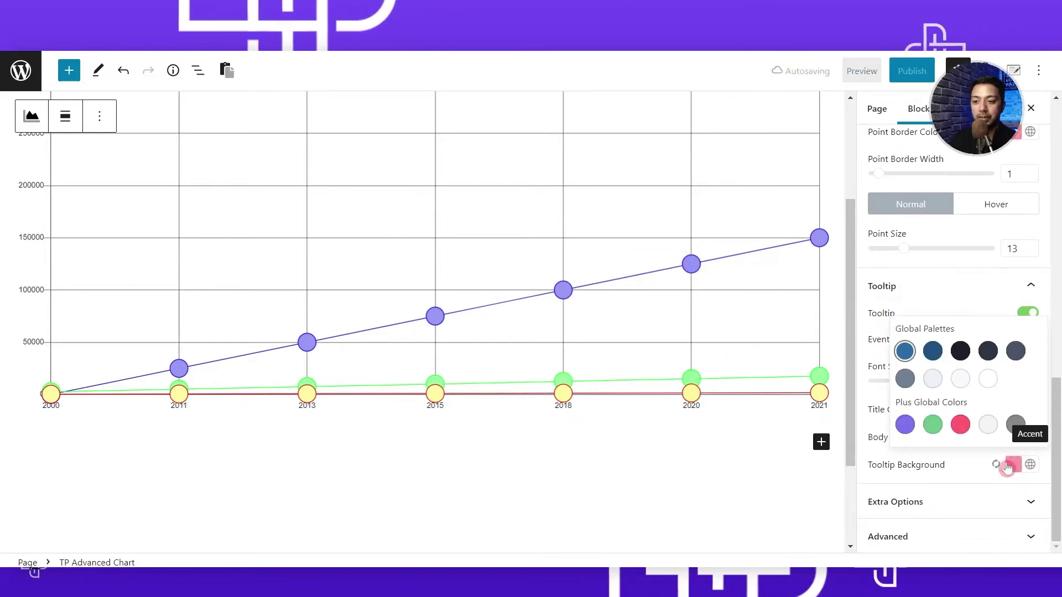
pyautogui.click(1013, 465)
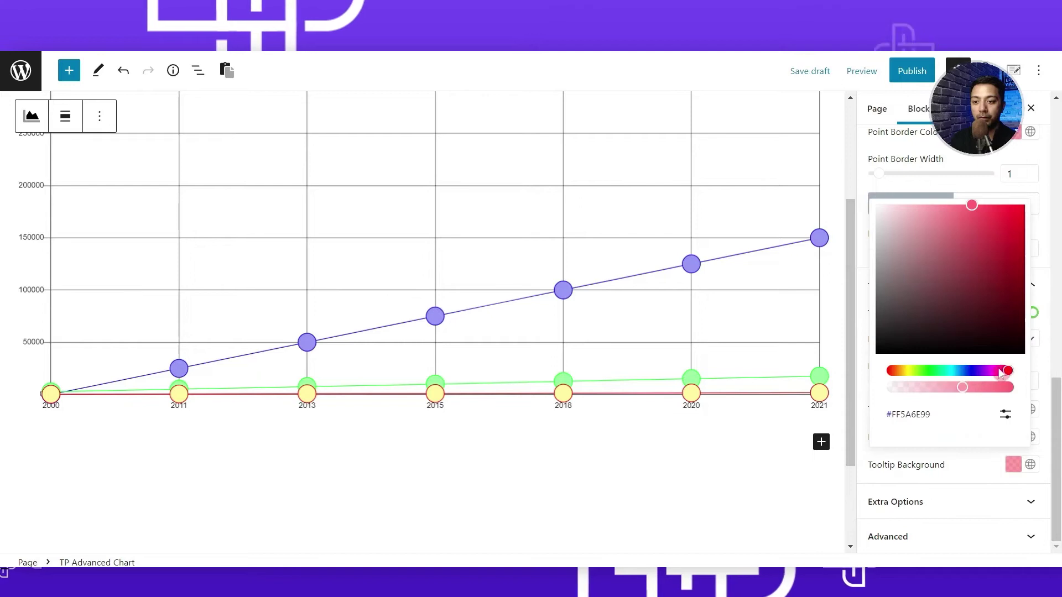
pyautogui.moveTo(1009, 374); pyautogui.dragTo(956, 375)
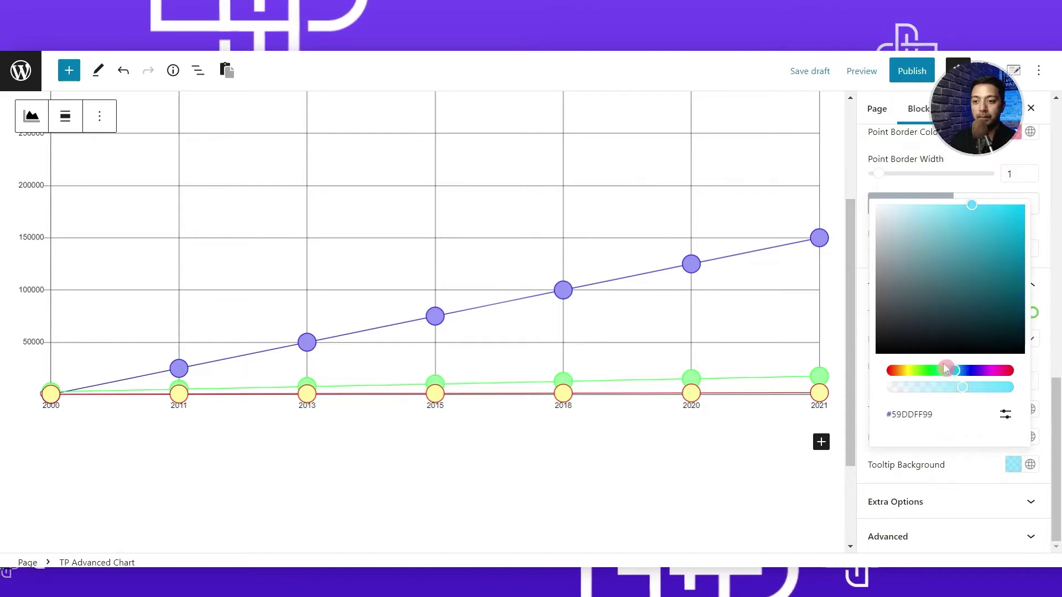
pyautogui.moveTo(699, 270)
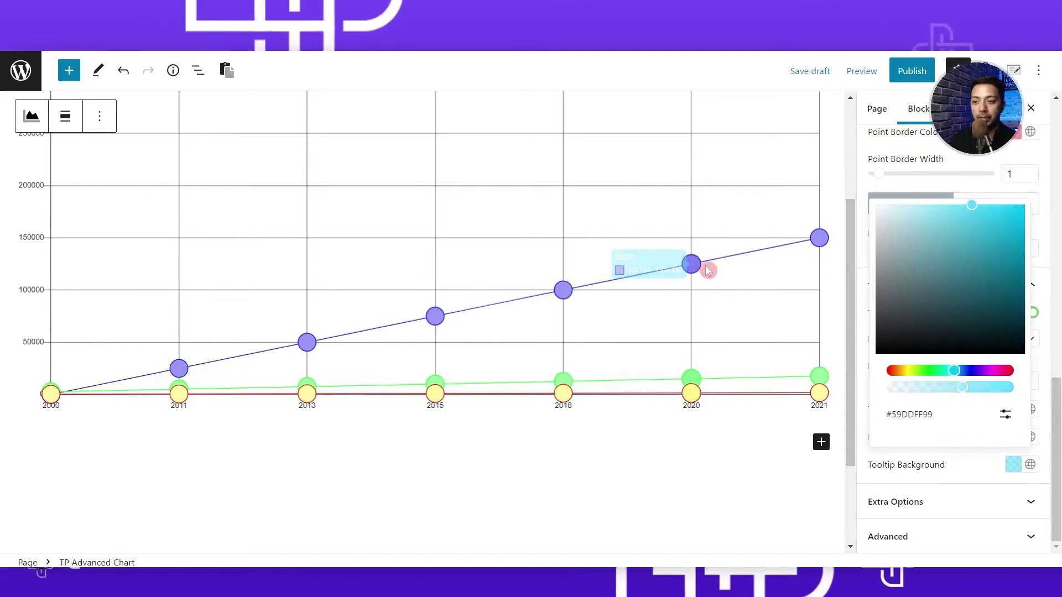
pyautogui.moveTo(956, 374); pyautogui.dragTo(934, 374)
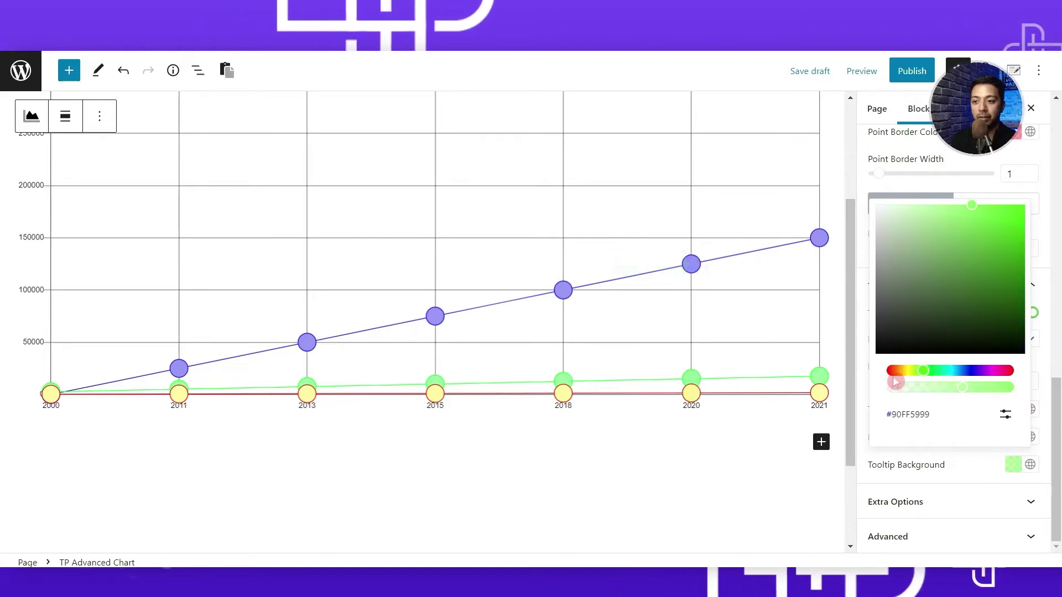
pyautogui.moveTo(925, 374); pyautogui.dragTo(1023, 381)
pyautogui.click(970, 501)
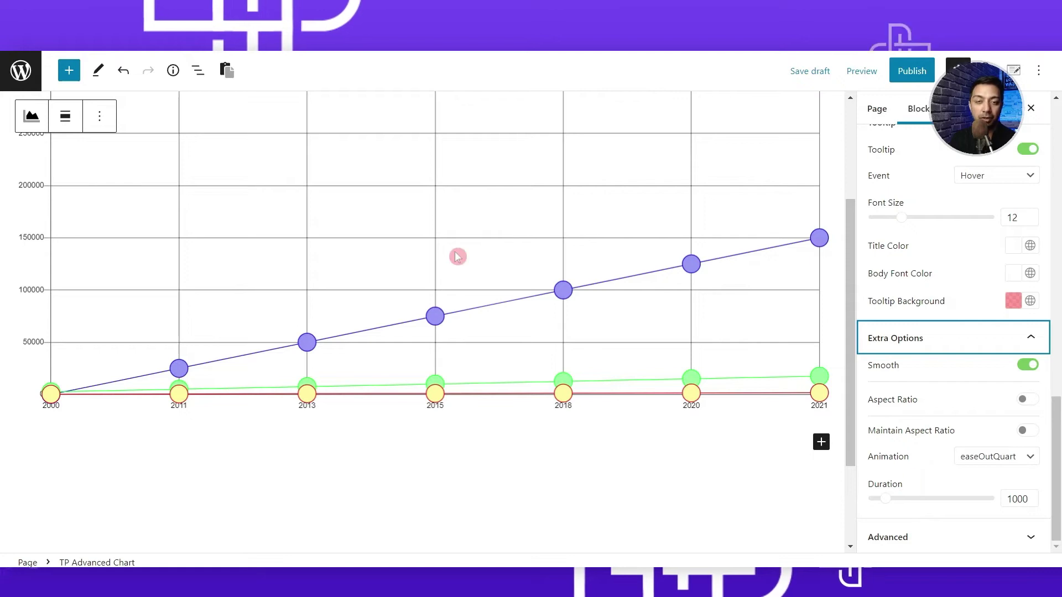
# Change the dot background of the Top1M dataset to light red in the chart's layout settings.
pyautogui.scroll(10, 898, 364)
pyautogui.click(887, 171)
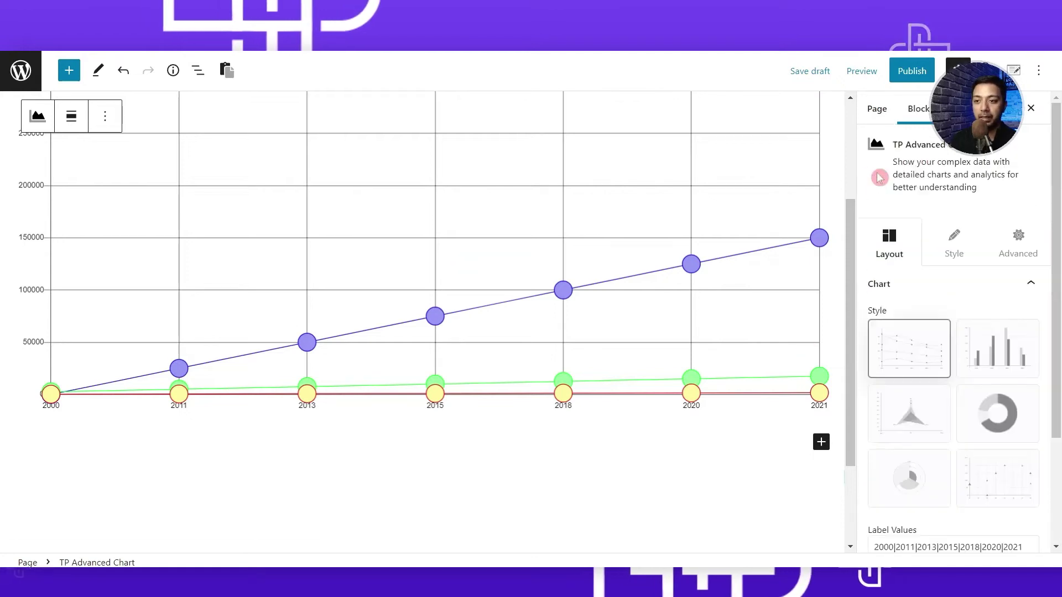
pyautogui.scroll(-3, 948, 319)
pyautogui.click(918, 502)
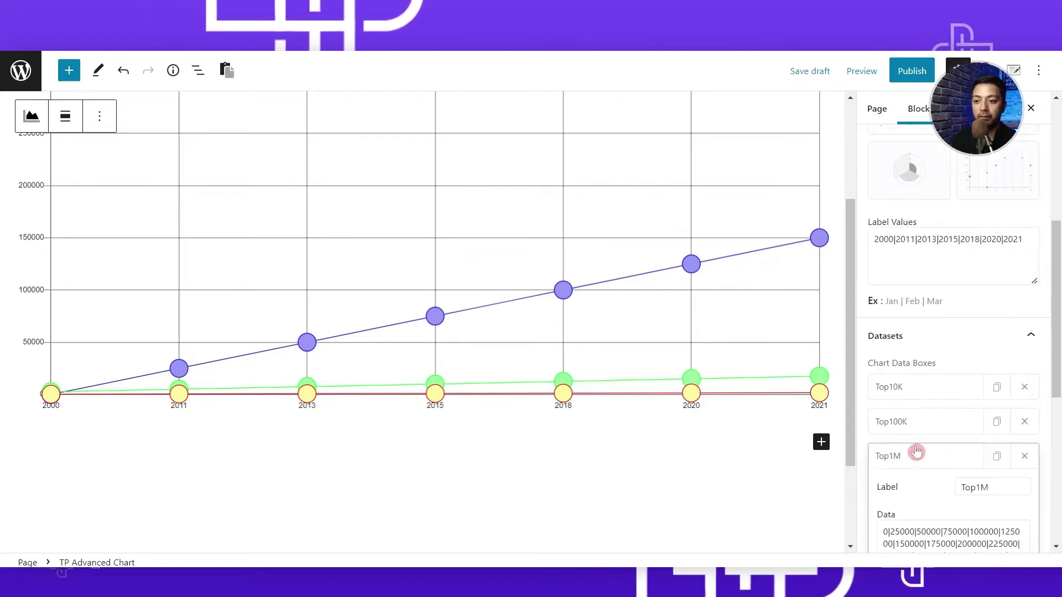
pyautogui.scroll(-3, 916, 466)
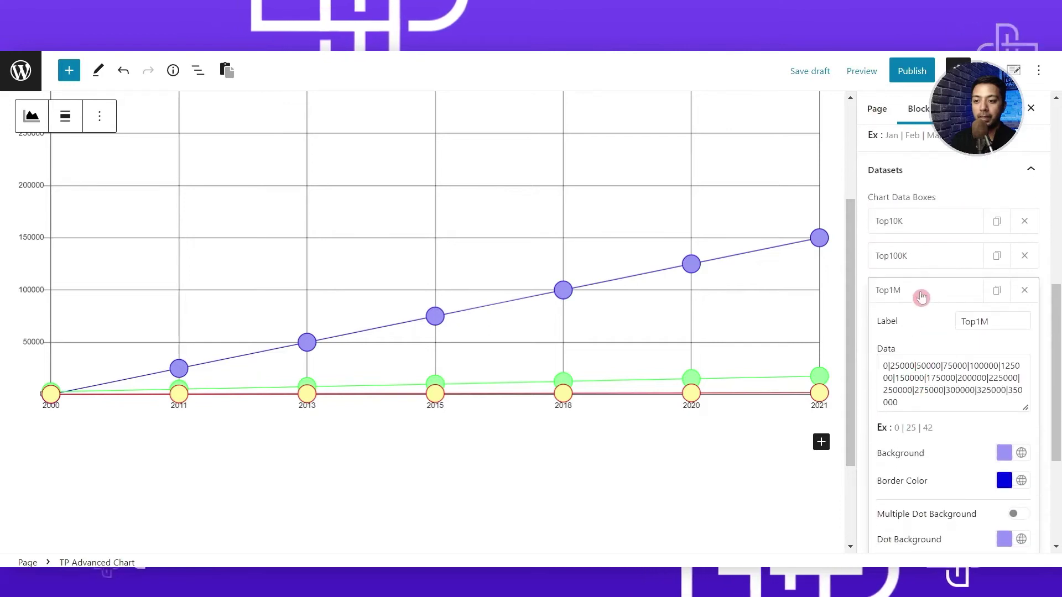
pyautogui.scroll(-4, 901, 248)
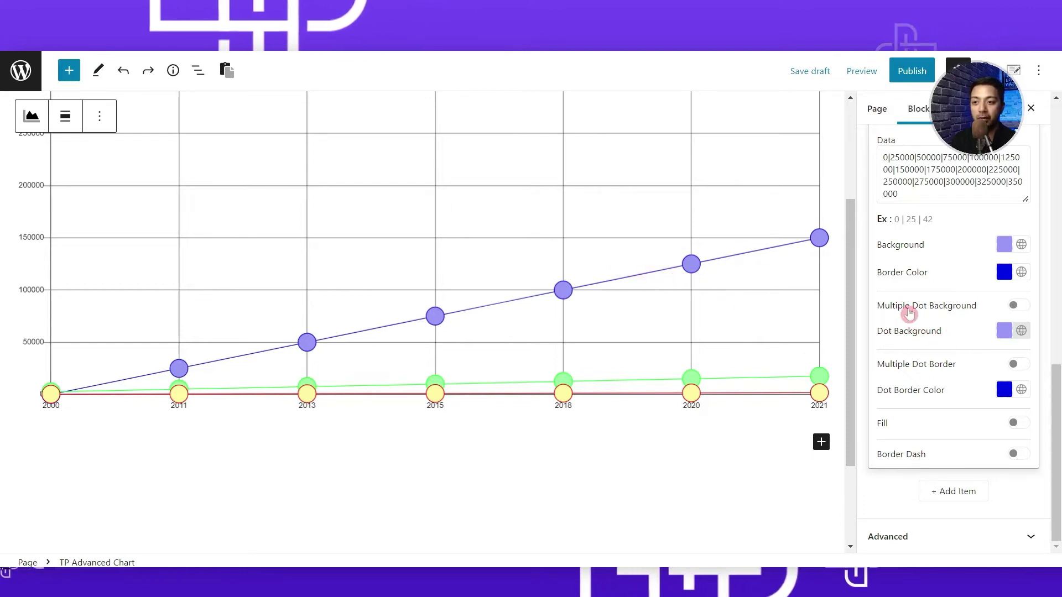
pyautogui.click(1004, 332)
pyautogui.moveTo(972, 237); pyautogui.dragTo(880, 238)
pyautogui.click(894, 396)
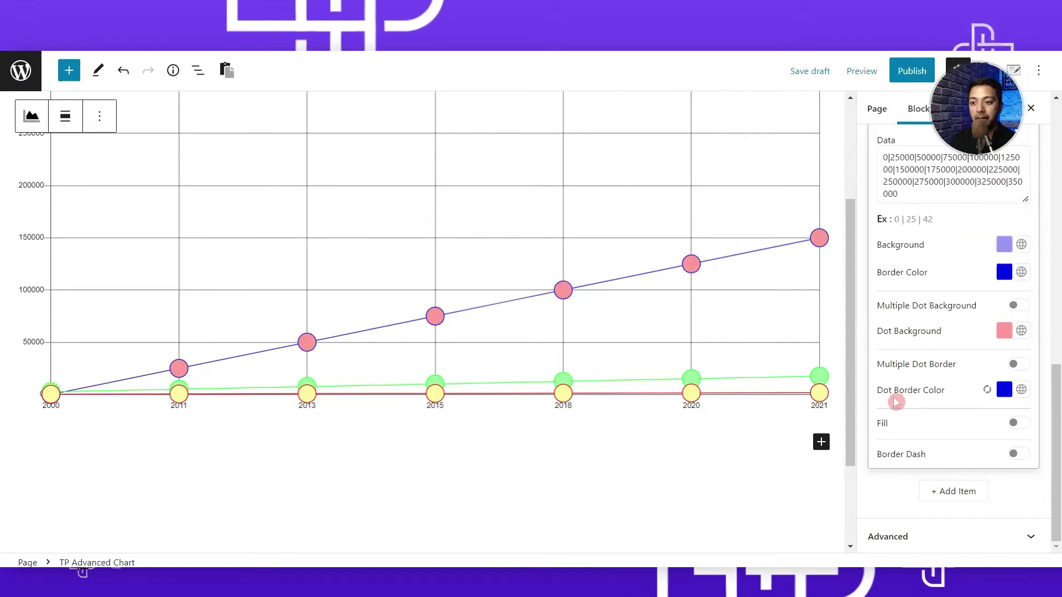
# Set the Top1M dataset's dot border color to black.
pyautogui.click(1004, 390)
pyautogui.moveTo(966, 296); pyautogui.dragTo(902, 296)
pyautogui.click(900, 424)
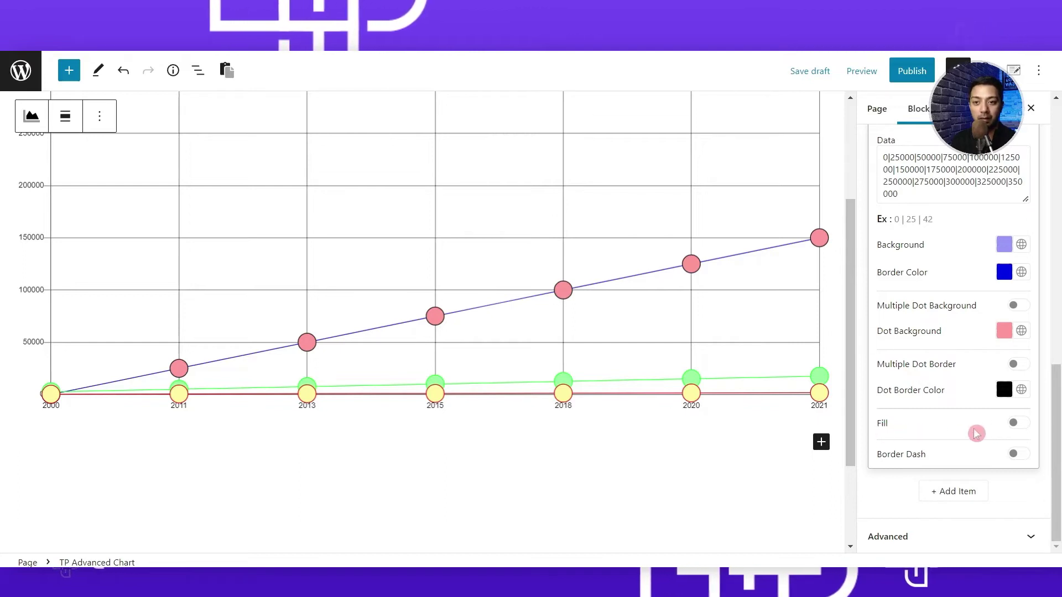
# Turn on the fill under the Top1M line and change the dataset's background color to light orange.
pyautogui.click(1017, 426)
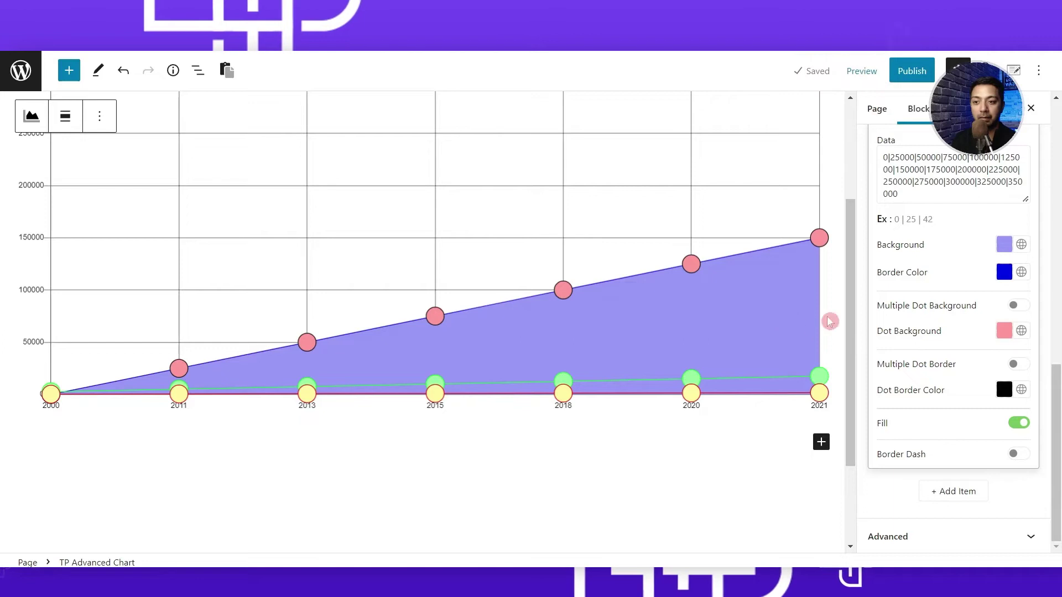
pyautogui.click(1005, 244)
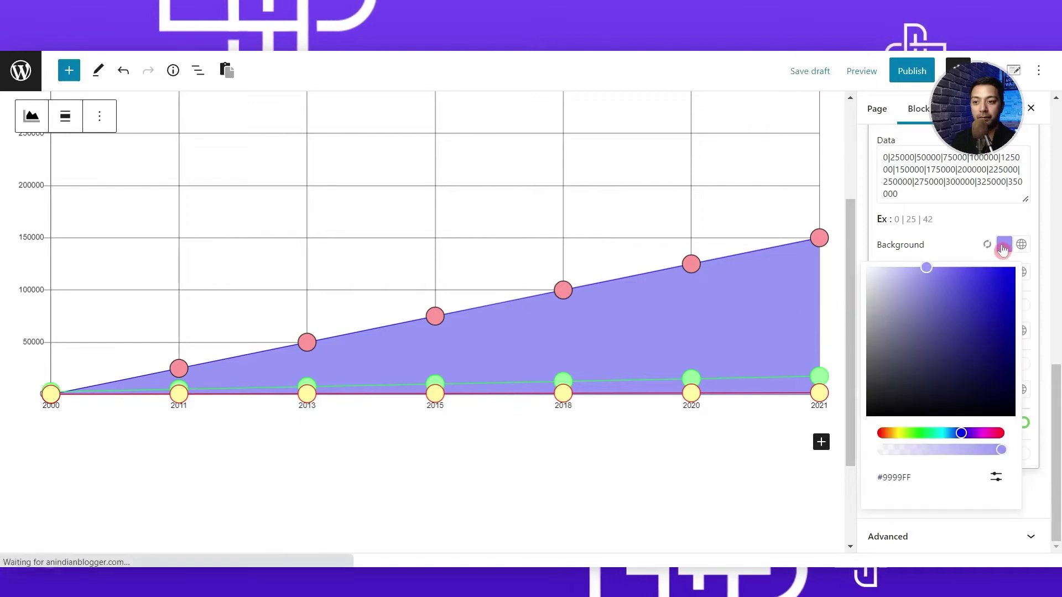
pyautogui.moveTo(890, 433)
pyautogui.mouseDown()
pyautogui.moveTo(915, 434)
pyautogui.moveTo(887, 433)
pyautogui.mouseUp()
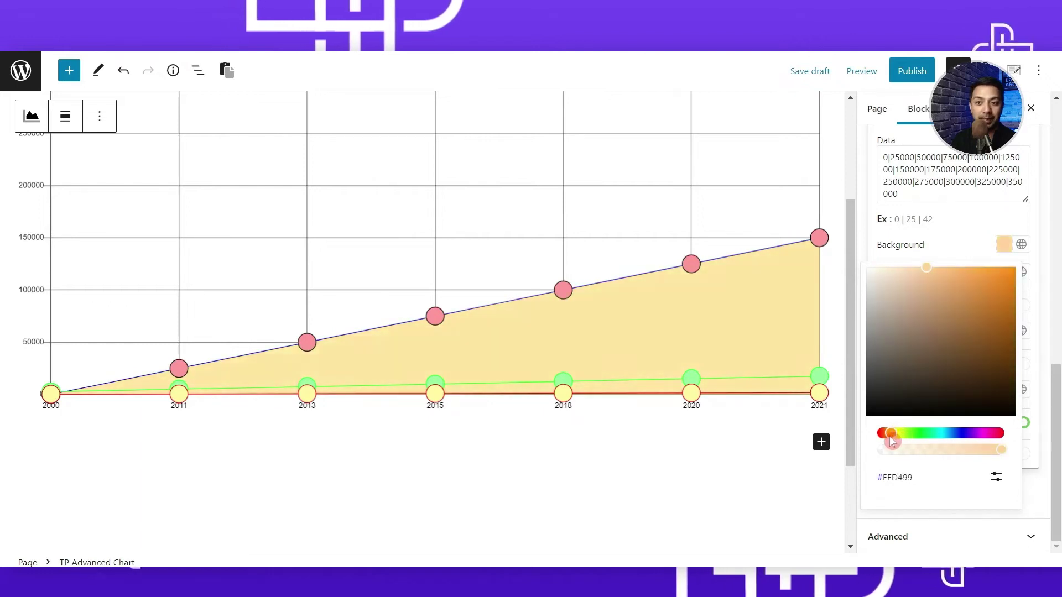
pyautogui.click(907, 390)
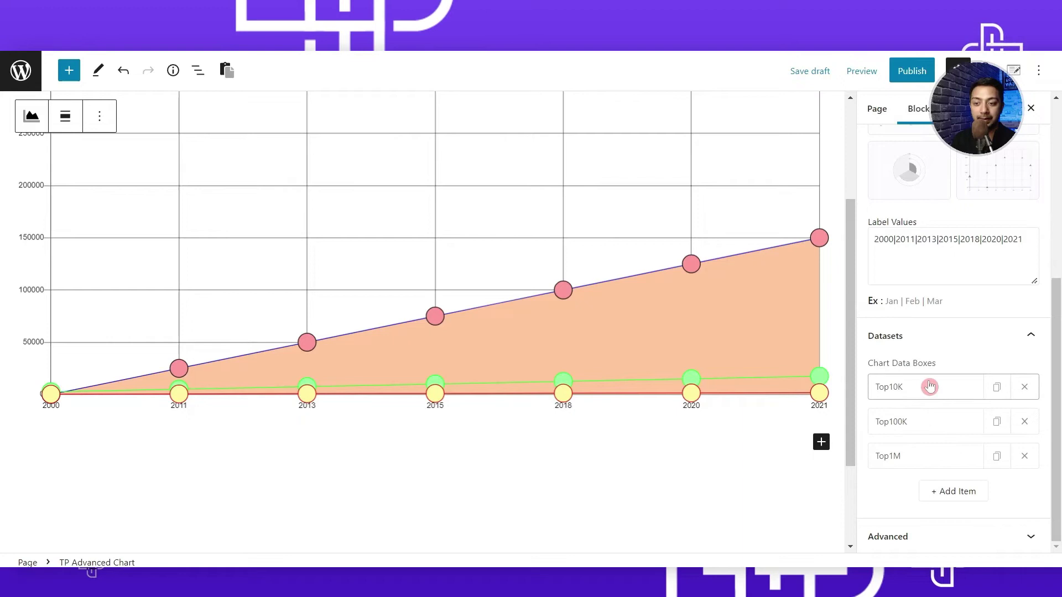
pyautogui.scroll(3, 587, 247)
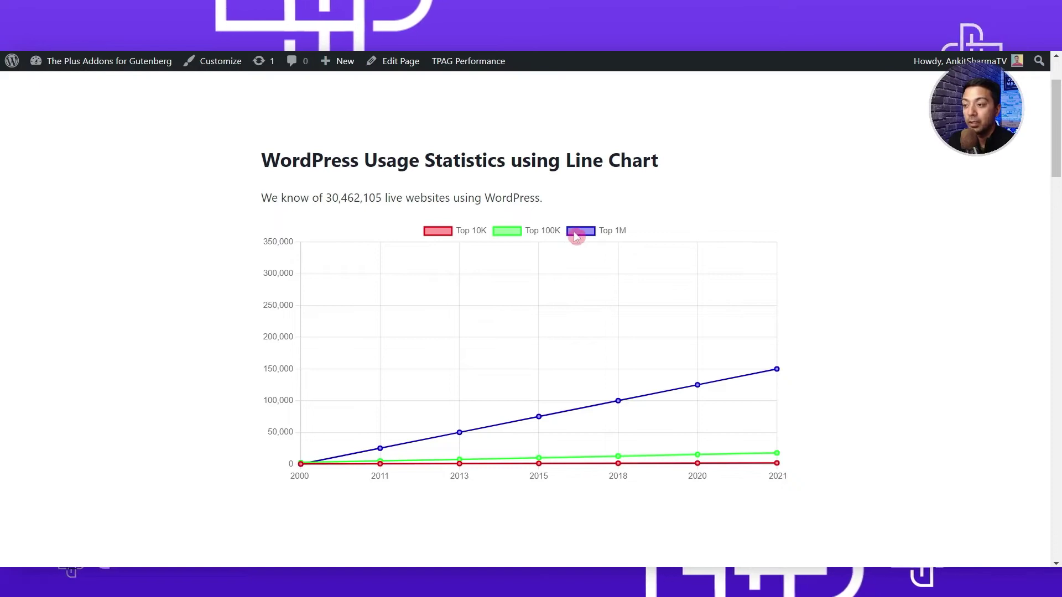
# On the published demo page, hide the Top 1M and Top 100K series through the line chart's legend and show them again.
pyautogui.click(618, 233)
pyautogui.click(542, 231)
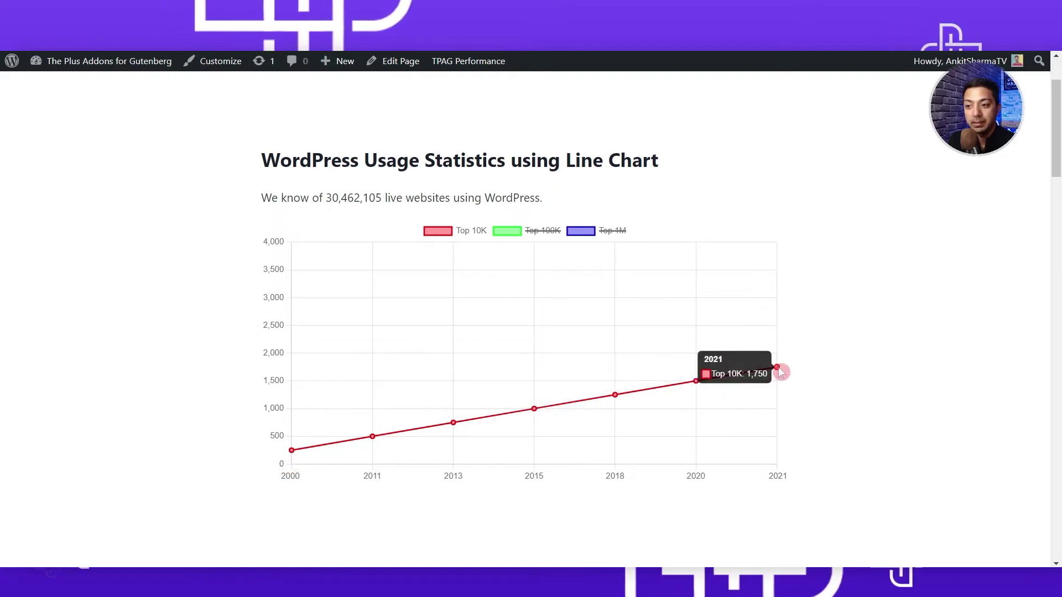
pyautogui.click(541, 233)
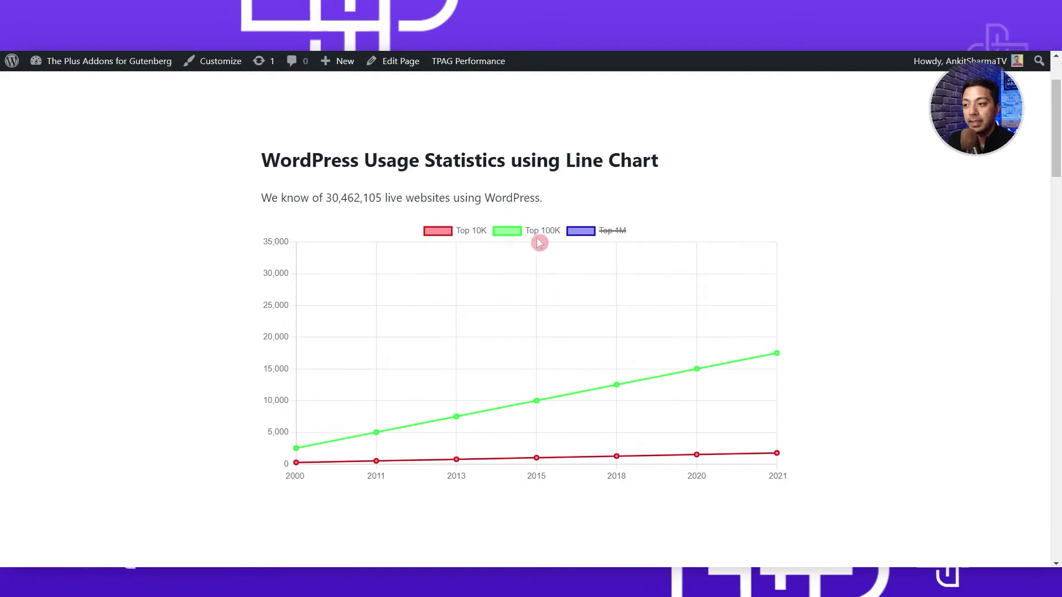
pyautogui.click(606, 232)
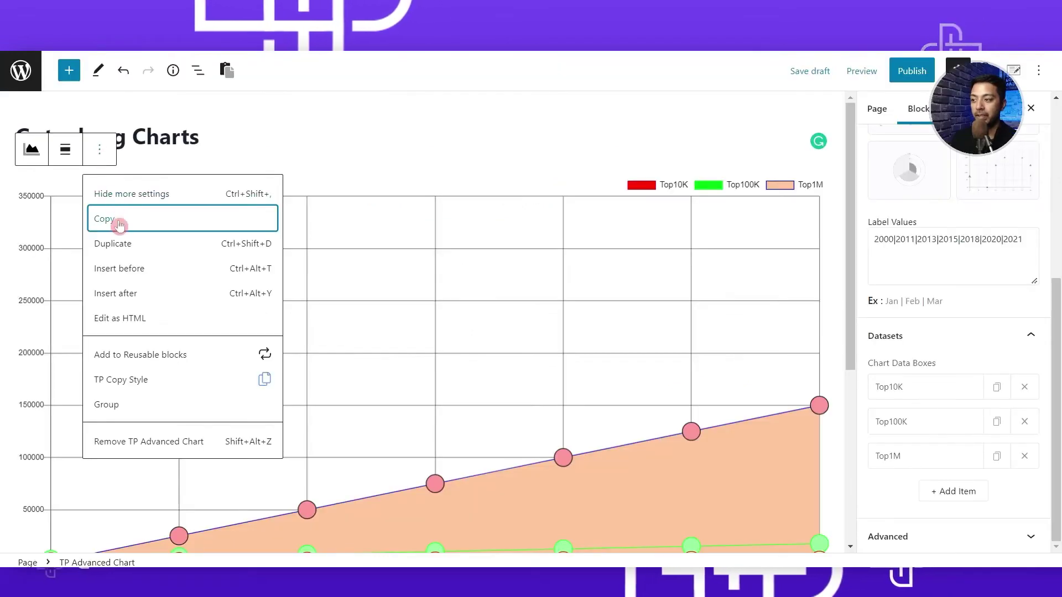
# Duplicate the styled TP Advanced Chart block in the page editor.
pyautogui.click(119, 241)
pyautogui.scroll(-4, 177, 221)
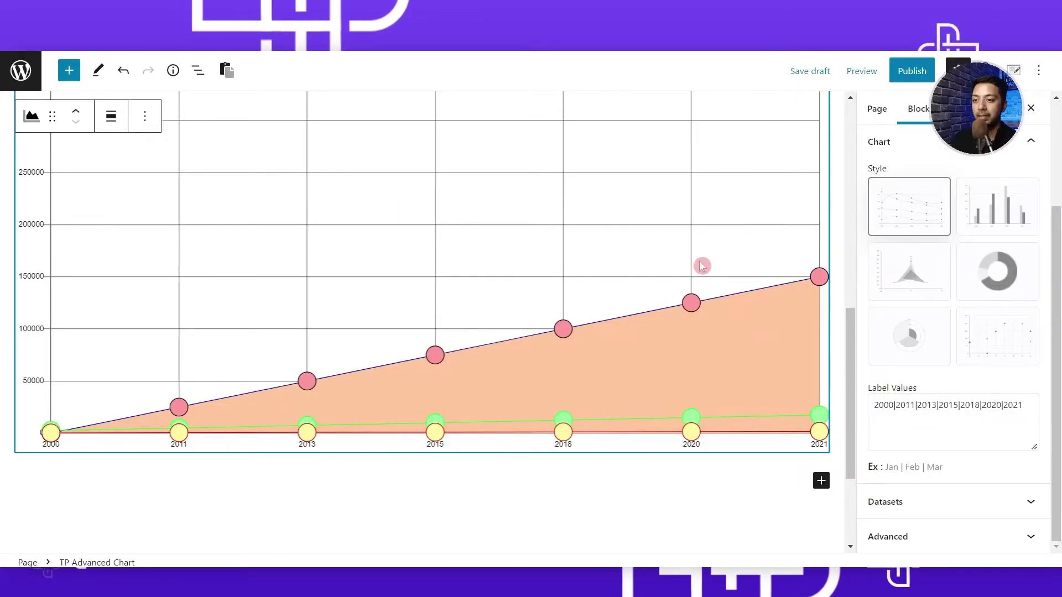
pyautogui.scroll(2, 702, 266)
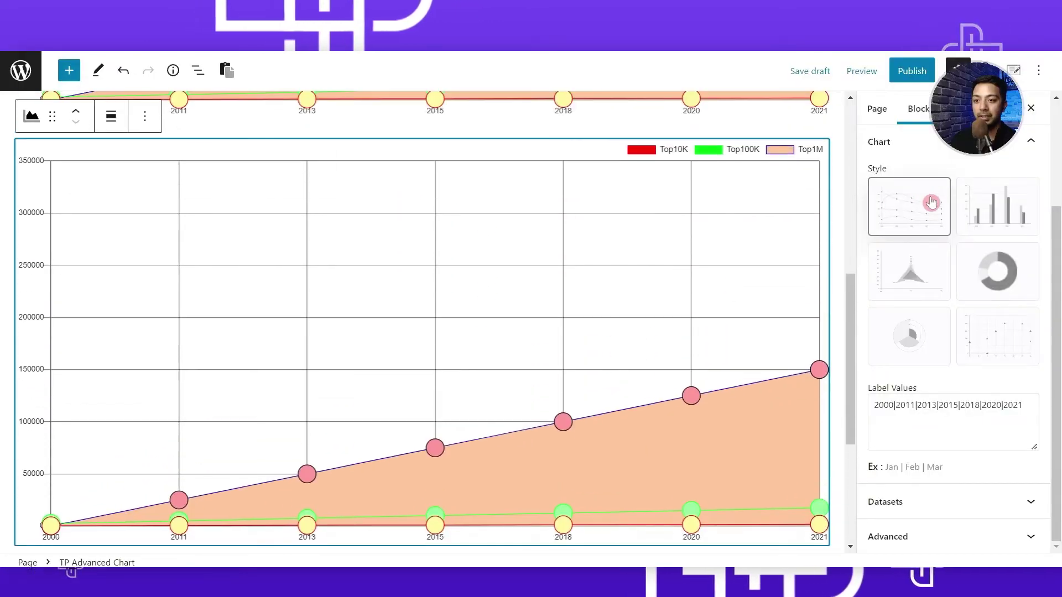
# Switch the duplicated chart to the bar style with vertical orientation and expand its datasets.
pyautogui.click(996, 217)
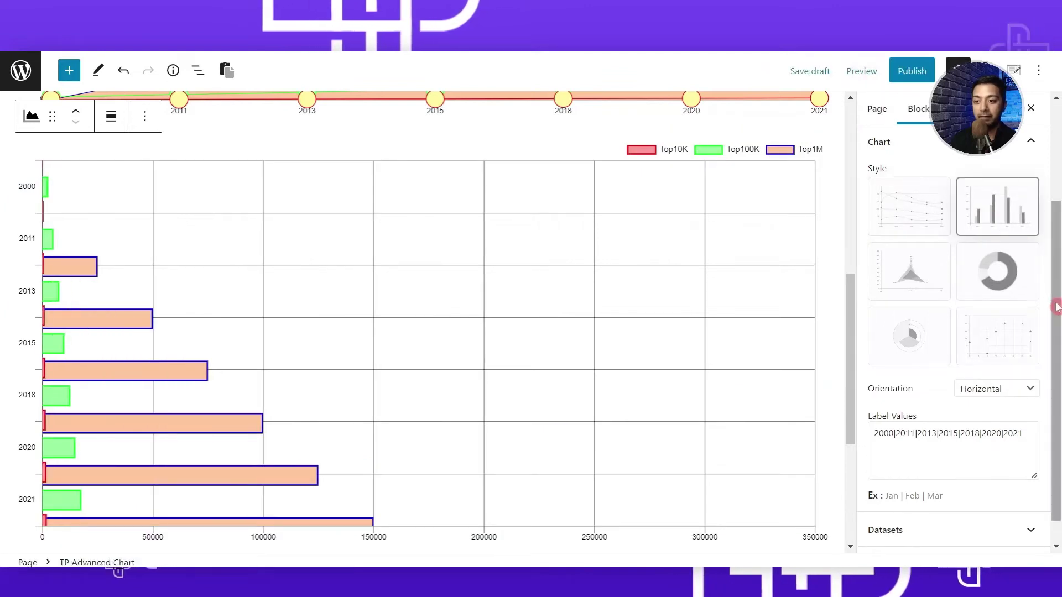
pyautogui.scroll(-1, 1012, 276)
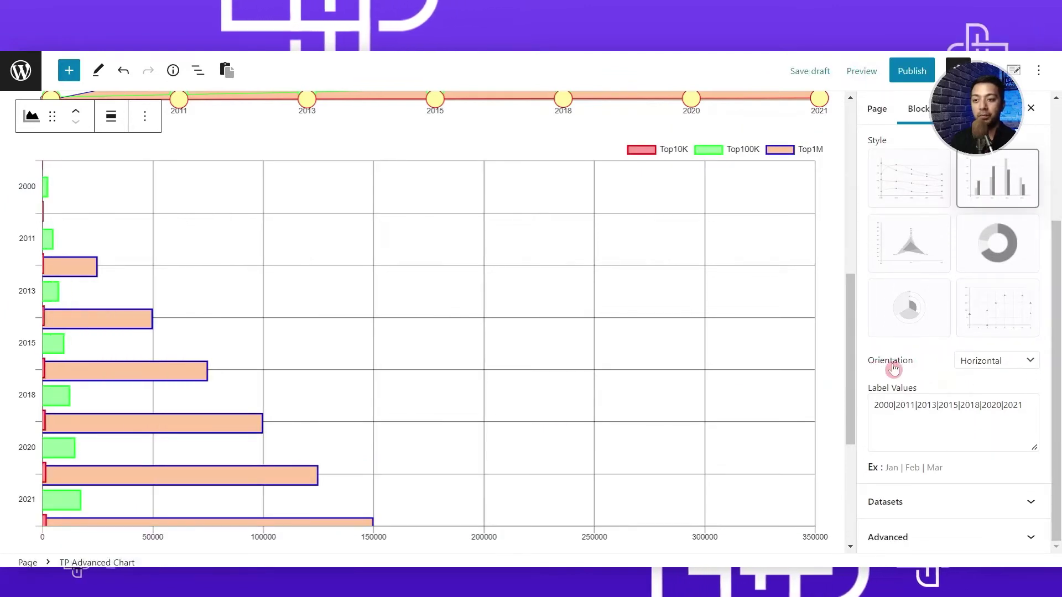
pyautogui.click(985, 365)
pyautogui.click(981, 391)
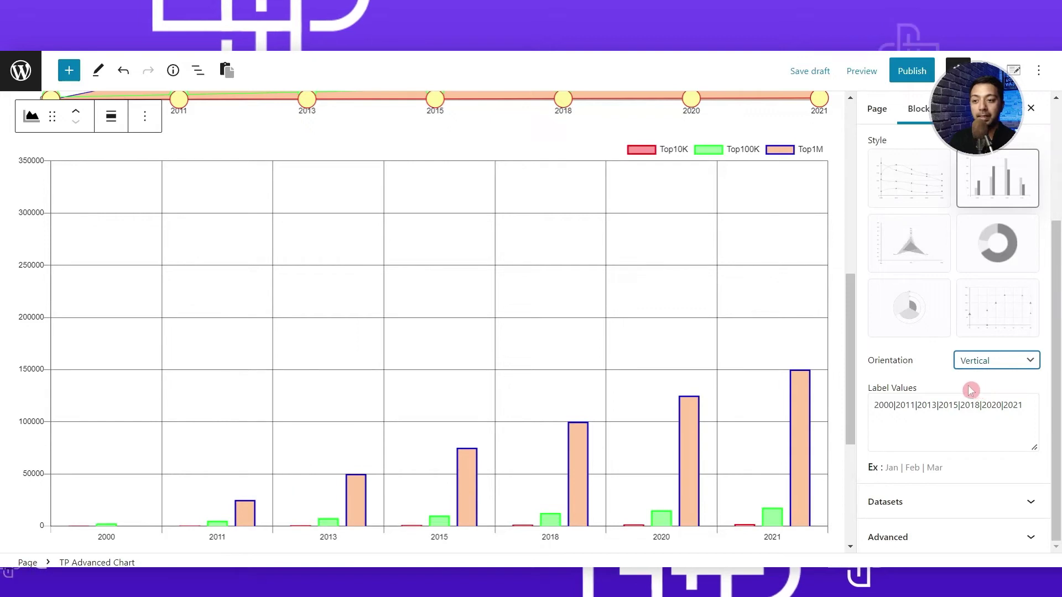
pyautogui.click(984, 505)
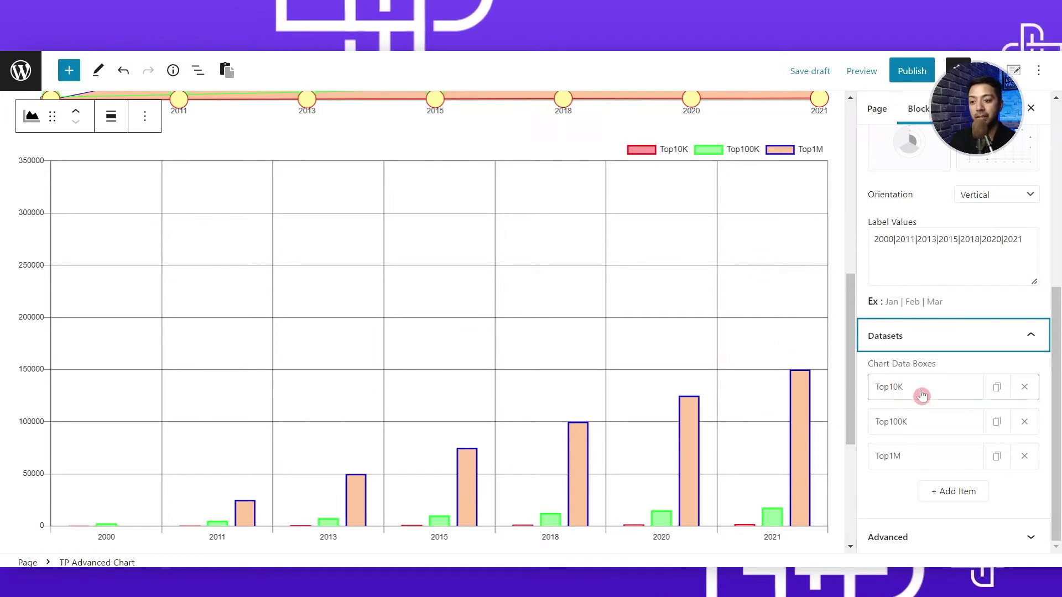
# Open the duplicated chart's Top1M dataset to view its options, and set the bar size to 32 in the style settings.
pyautogui.click(927, 456)
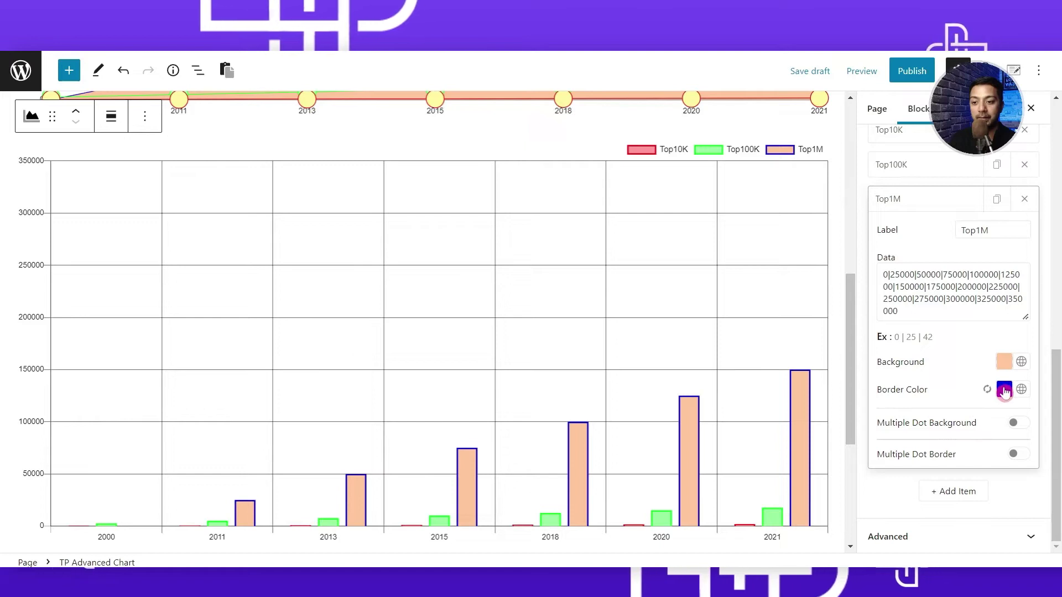
pyautogui.scroll(10, 957, 332)
pyautogui.click(954, 235)
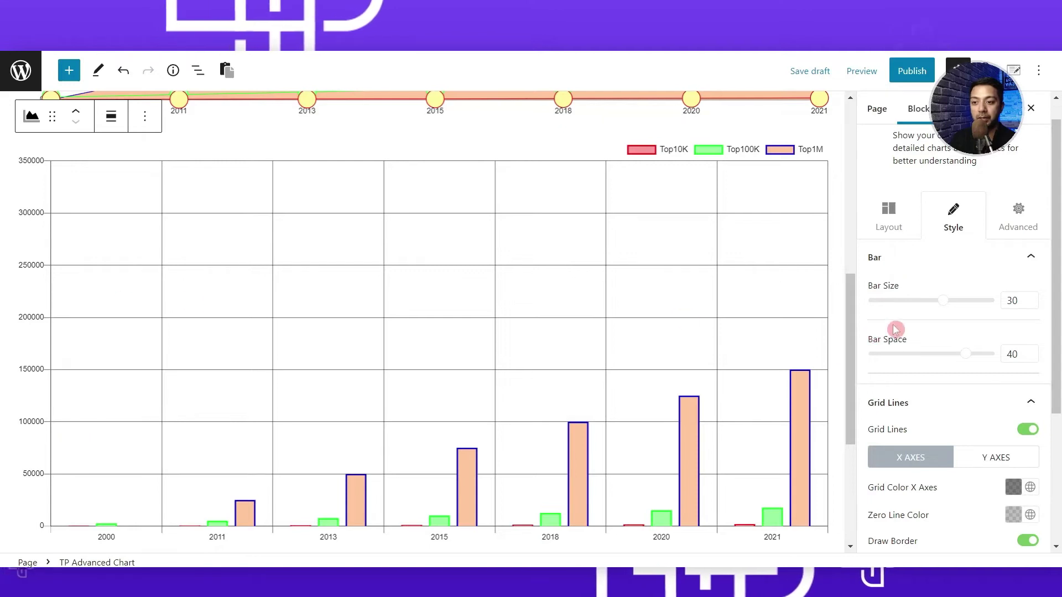
pyautogui.moveTo(946, 308)
pyautogui.mouseDown()
pyautogui.moveTo(915, 306)
pyautogui.moveTo(948, 306)
pyautogui.mouseUp()
pyautogui.scroll(-1, 942, 350)
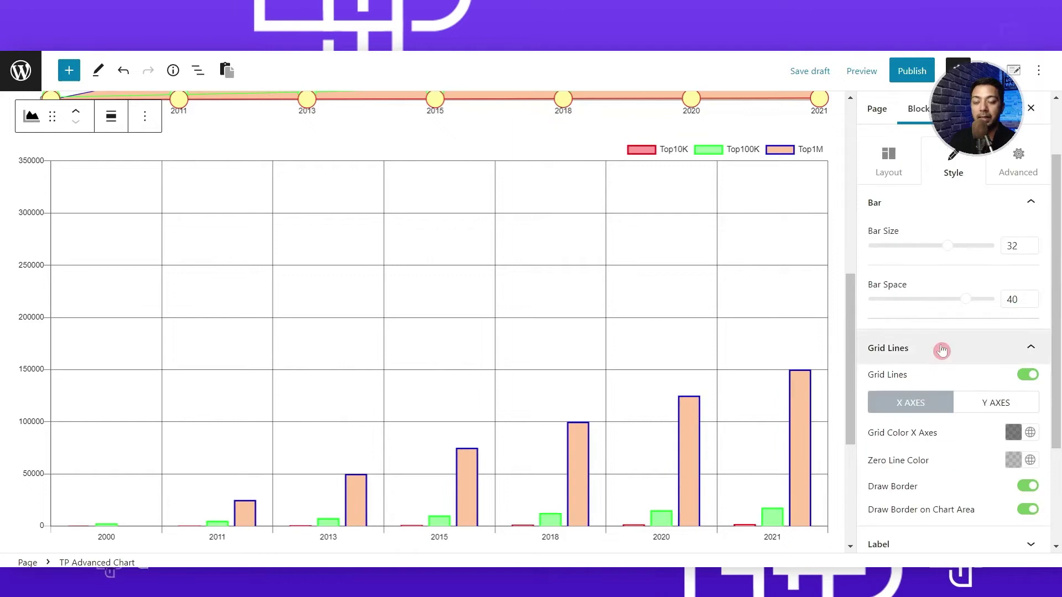
pyautogui.click(942, 349)
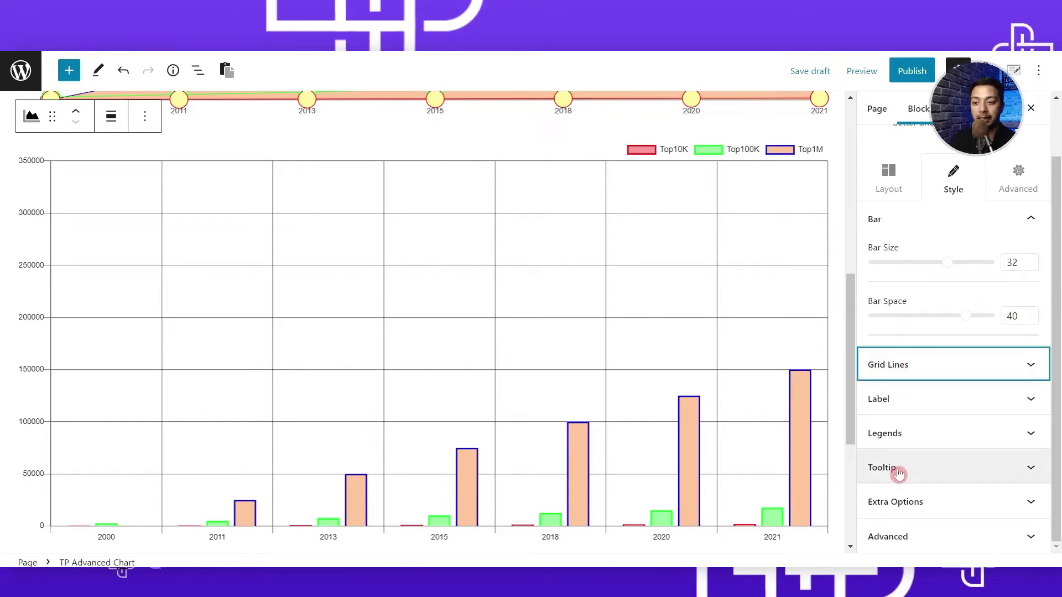
pyautogui.scroll(1, 923, 309)
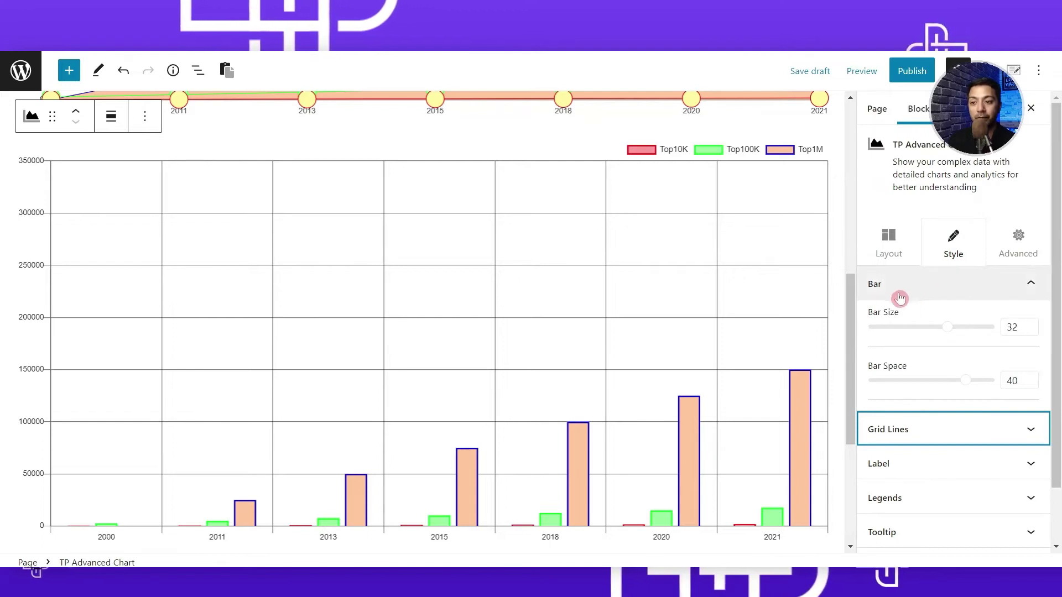
pyautogui.scroll(-1, 987, 380)
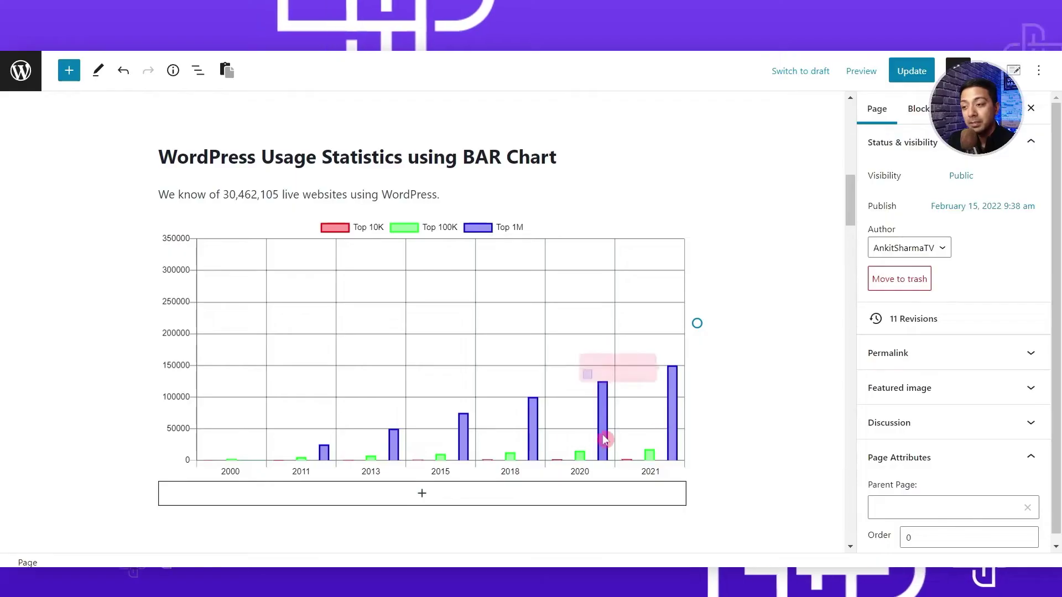
# On the demo page, duplicate the TP Row containing the bar chart and switch the copy's chart to the Radar style.
pyautogui.click(471, 441)
pyautogui.click(290, 116)
pyautogui.click(295, 210)
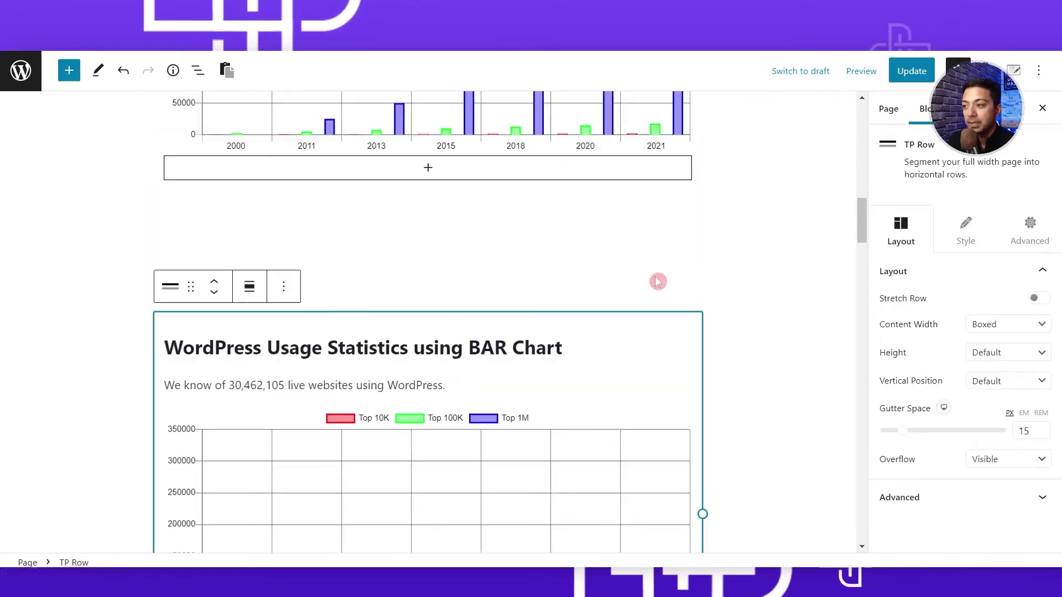
pyautogui.scroll(-5, 802, 326)
pyautogui.click(498, 382)
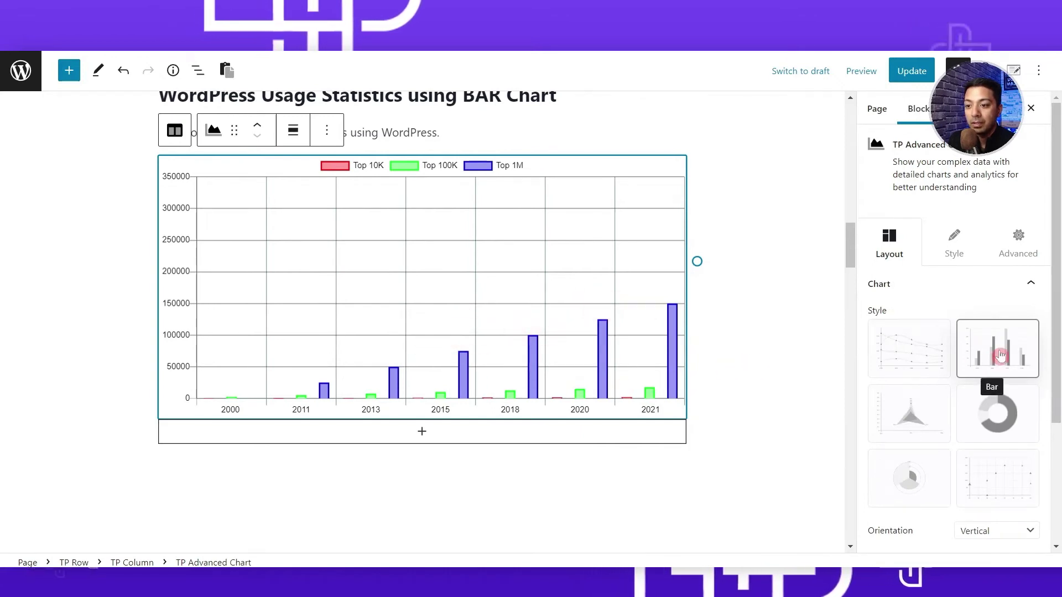
pyautogui.click(893, 423)
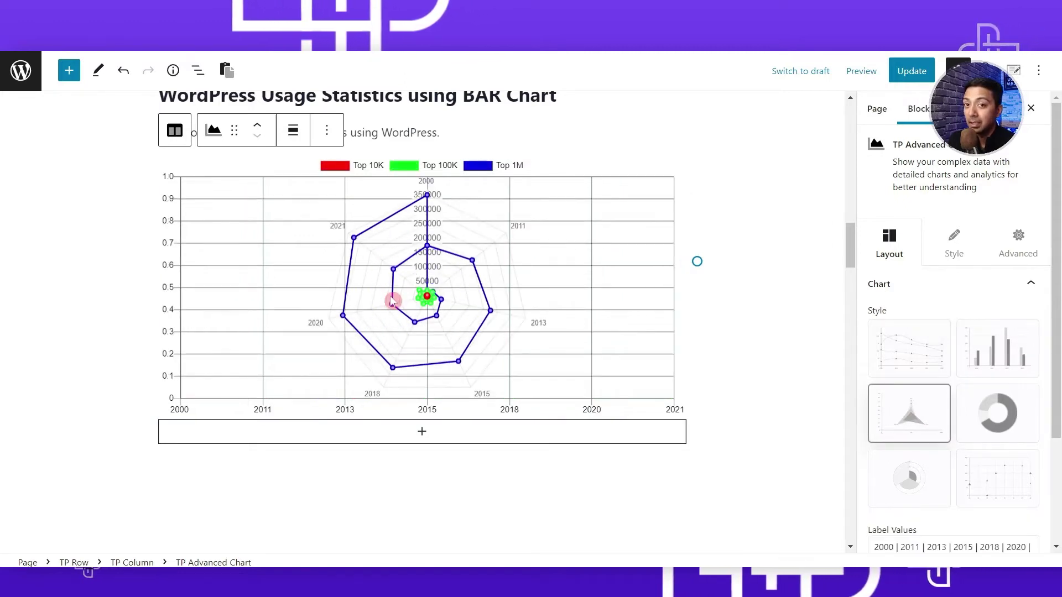
# Open the radar chart's Top 1M dataset and set its dot background color to lime green #ACDE2E.
pyautogui.scroll(-3, 913, 360)
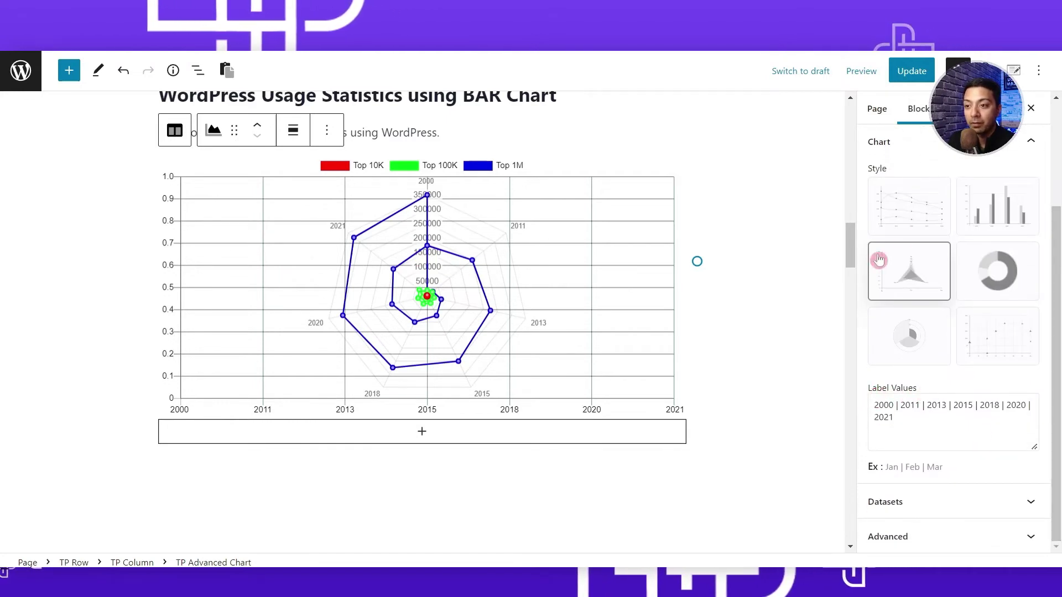
pyautogui.click(884, 502)
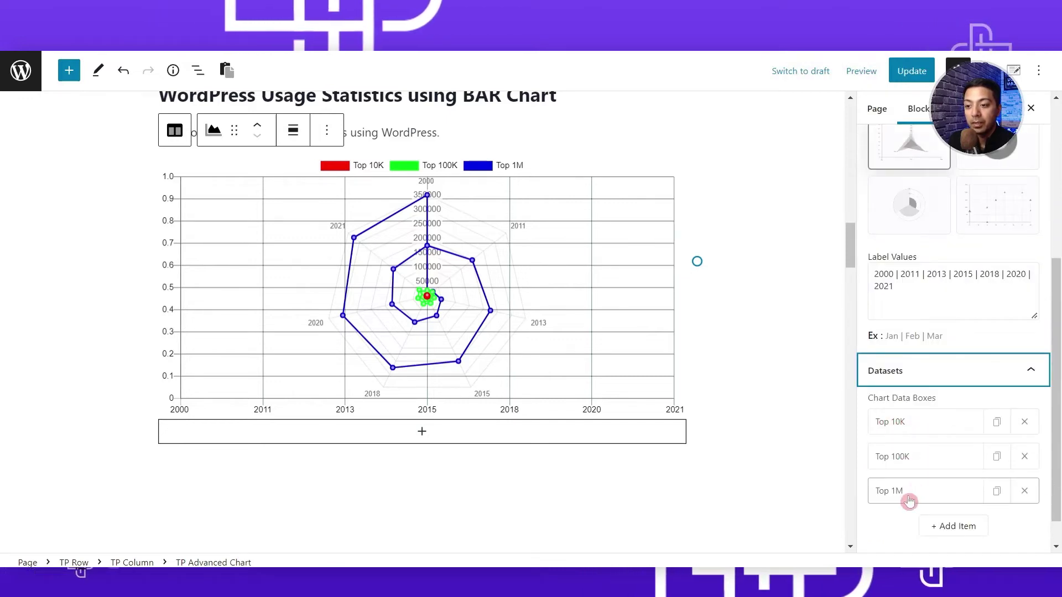
pyautogui.scroll(-1, 921, 476)
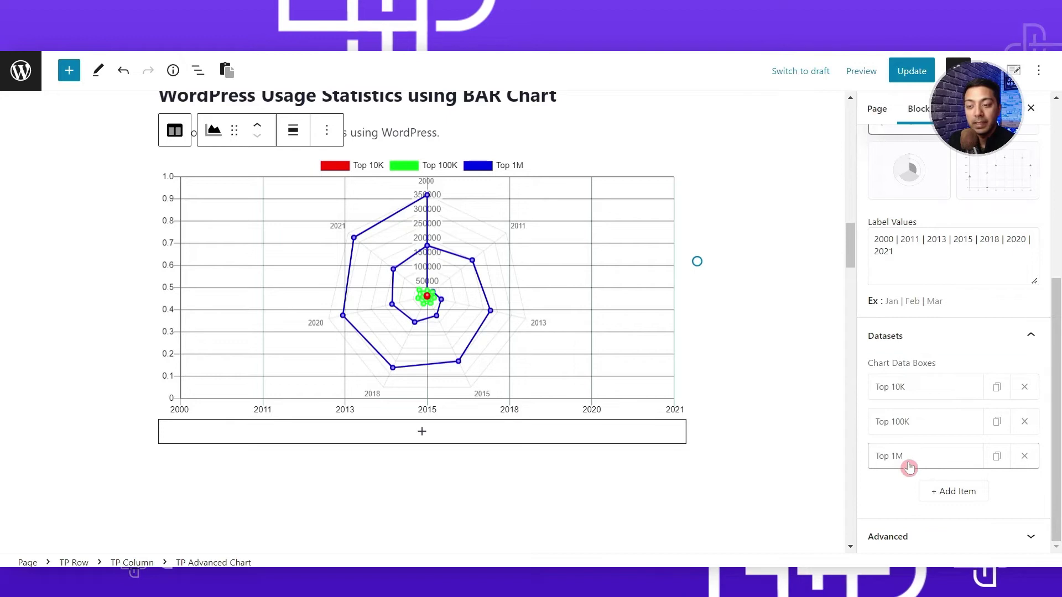
pyautogui.click(908, 453)
pyautogui.scroll(-2, 931, 325)
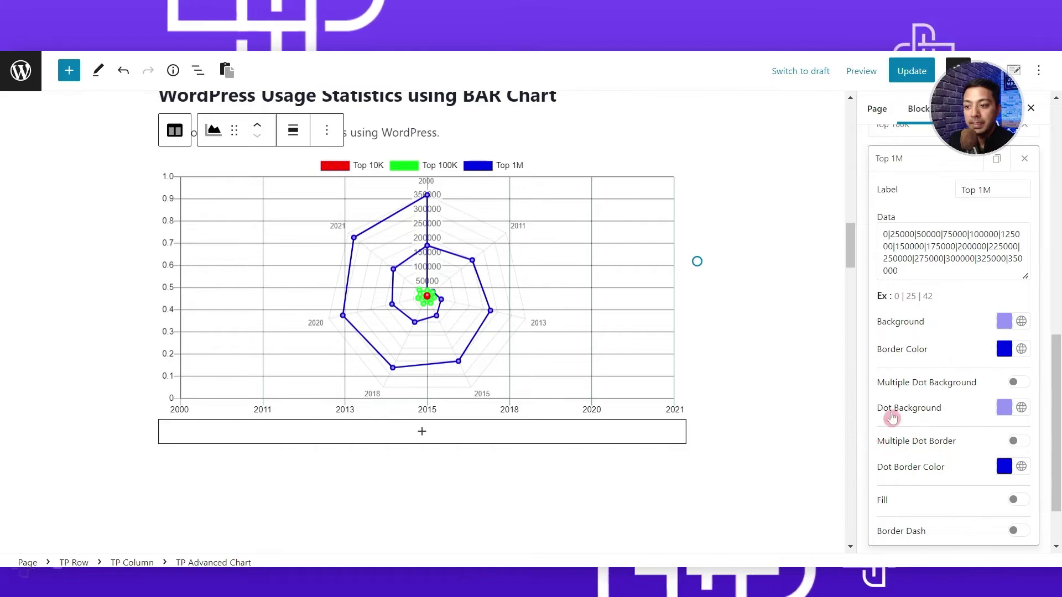
pyautogui.click(1005, 408)
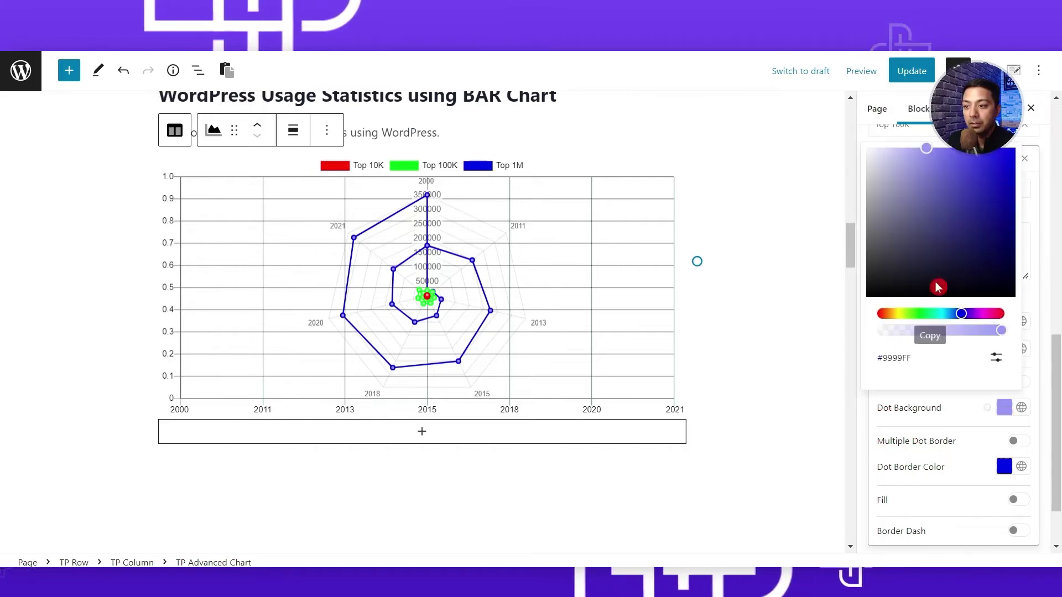
pyautogui.moveTo(965, 313); pyautogui.dragTo(905, 314)
pyautogui.click(1019, 171)
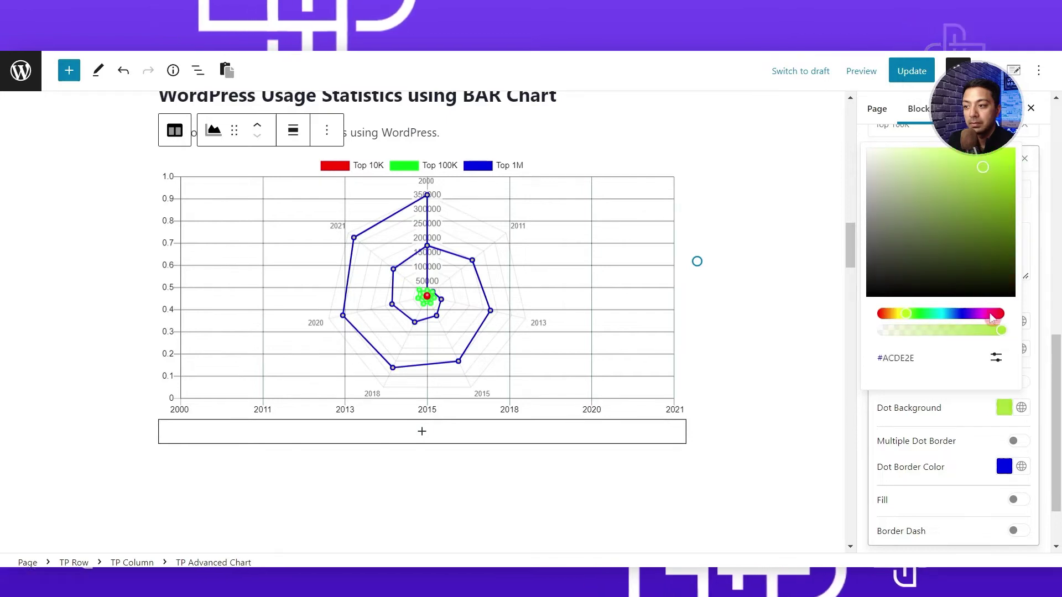
# Set the Top 1M dataset's dot border color to crimson red.
pyautogui.click(1004, 466)
pyautogui.moveTo(972, 380); pyautogui.dragTo(998, 374)
pyautogui.click(974, 286)
pyautogui.moveTo(974, 286); pyautogui.dragTo(901, 280)
# Try a dashed border on the Top 1M line and view the radar chart's style settings.
pyautogui.click(882, 541)
pyautogui.click(1023, 532)
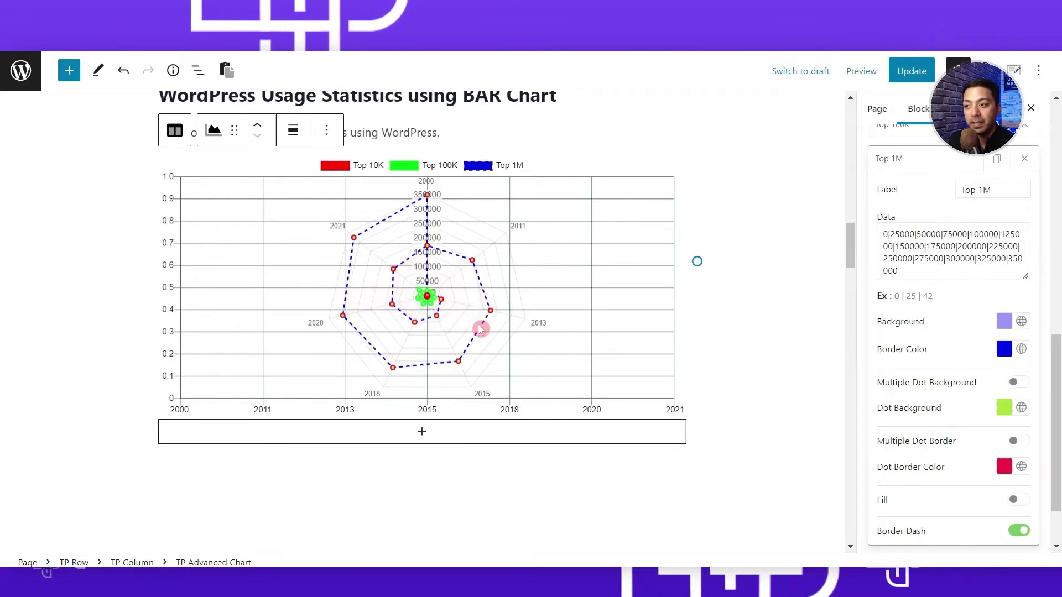
pyautogui.click(857, 470)
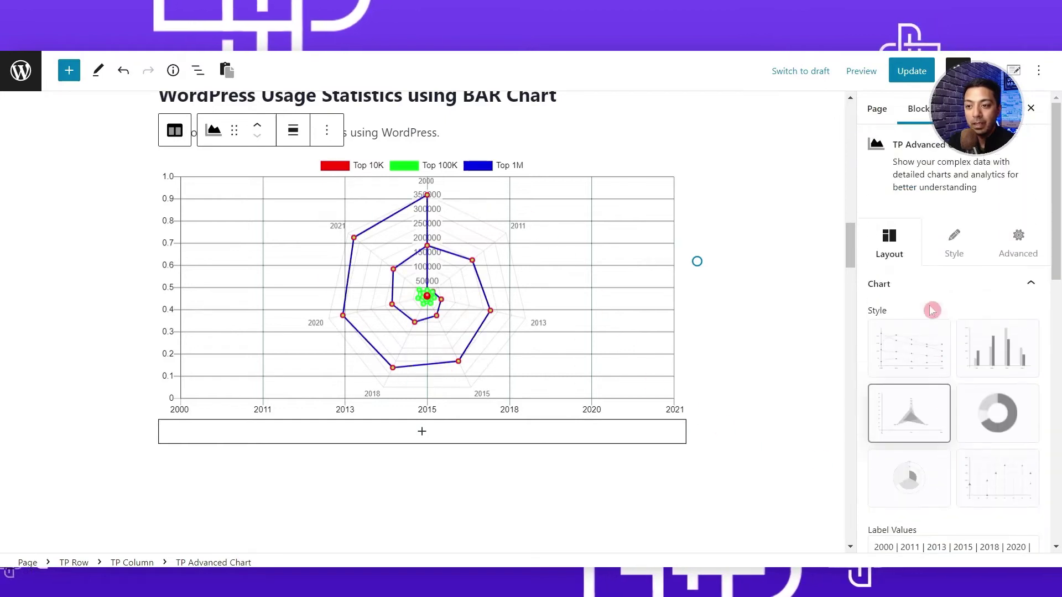
pyautogui.click(953, 241)
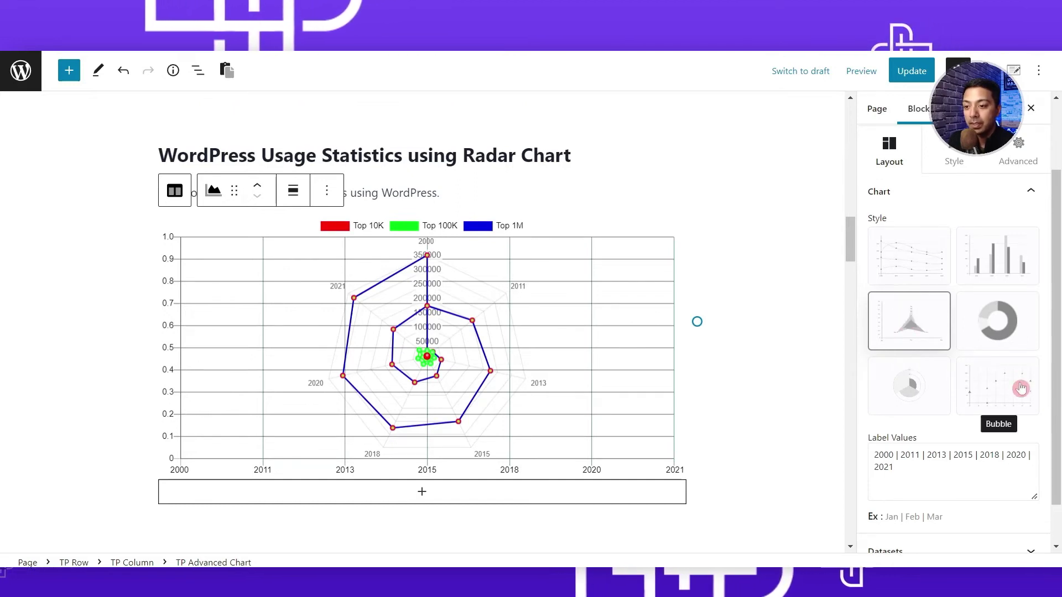
# Duplicate the TP Row containing the radar chart and its heading.
pyautogui.click(427, 158)
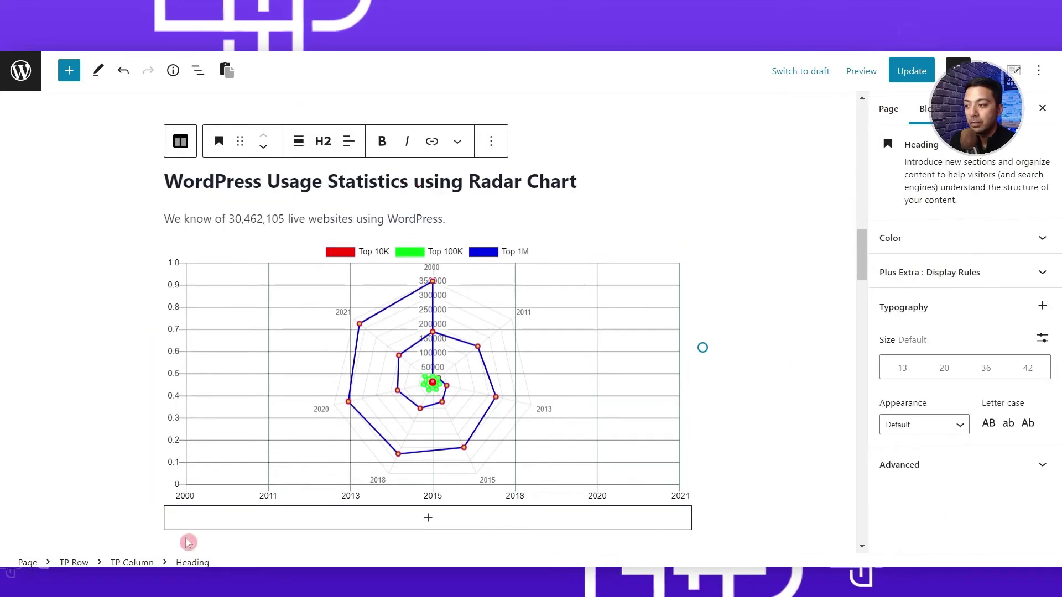
pyautogui.click(77, 563)
pyautogui.click(284, 116)
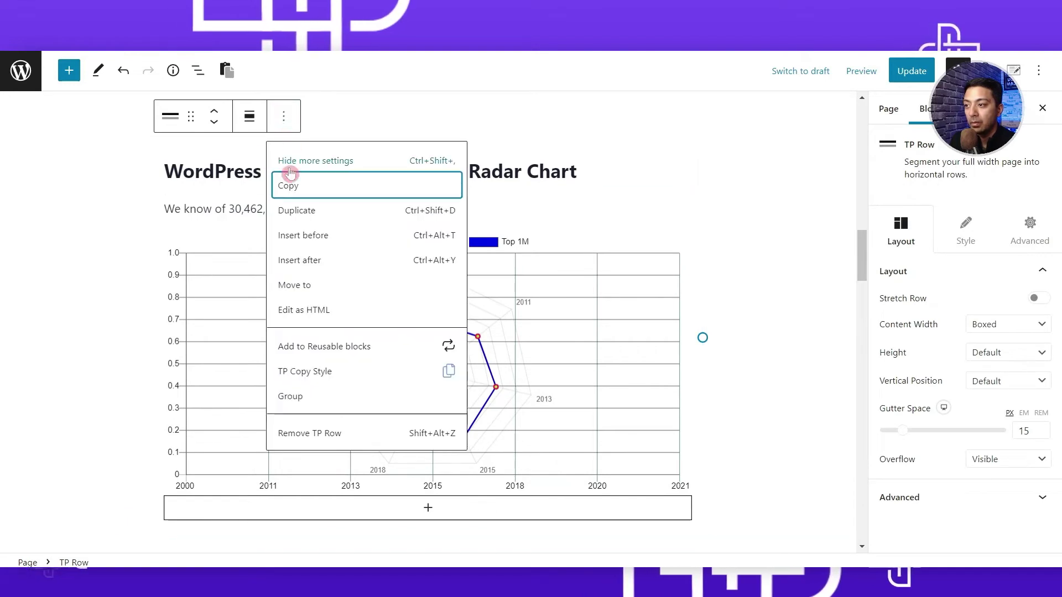
pyautogui.click(297, 214)
# Delete the radar chart from the duplicated row and change its heading to "WordPress Usage Statistics using Bubble Chart".
pyautogui.scroll(-3, 654, 210)
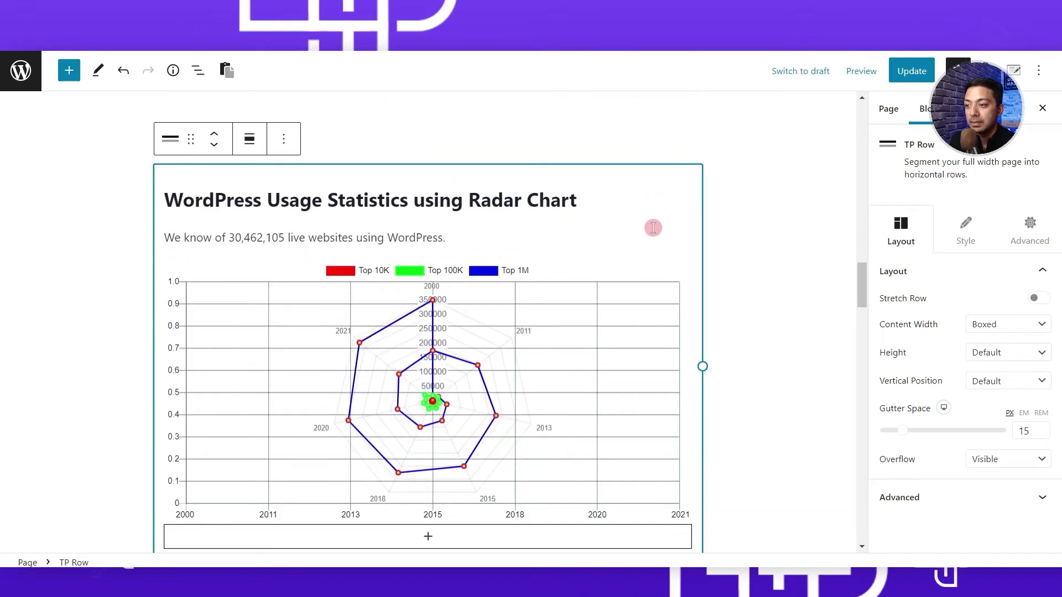
pyautogui.click(582, 365)
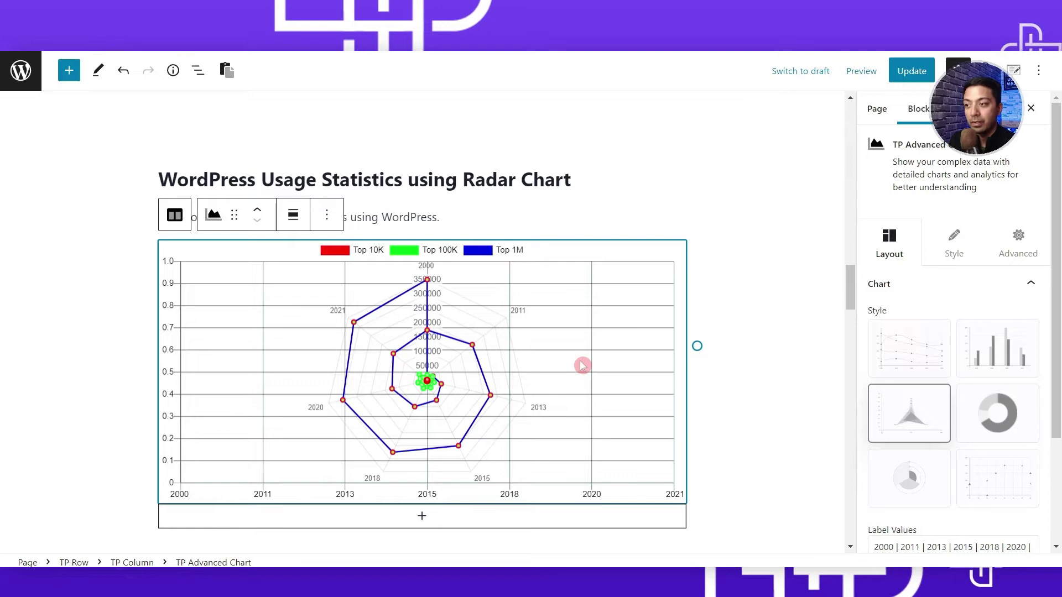
pyautogui.press('Delete')
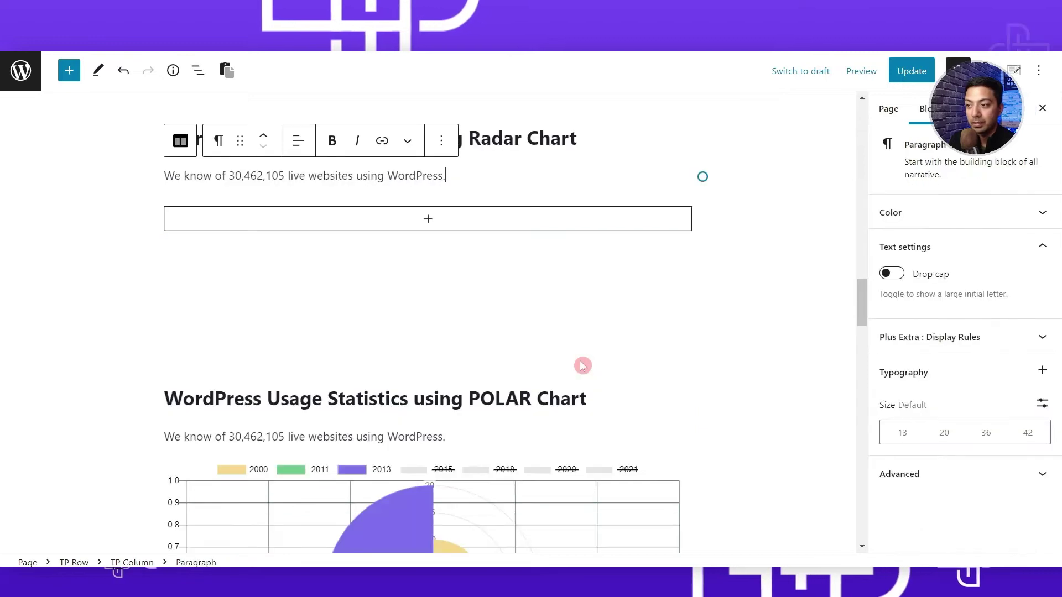
pyautogui.doubleClick(503, 135)
pyautogui.write('Bubble')
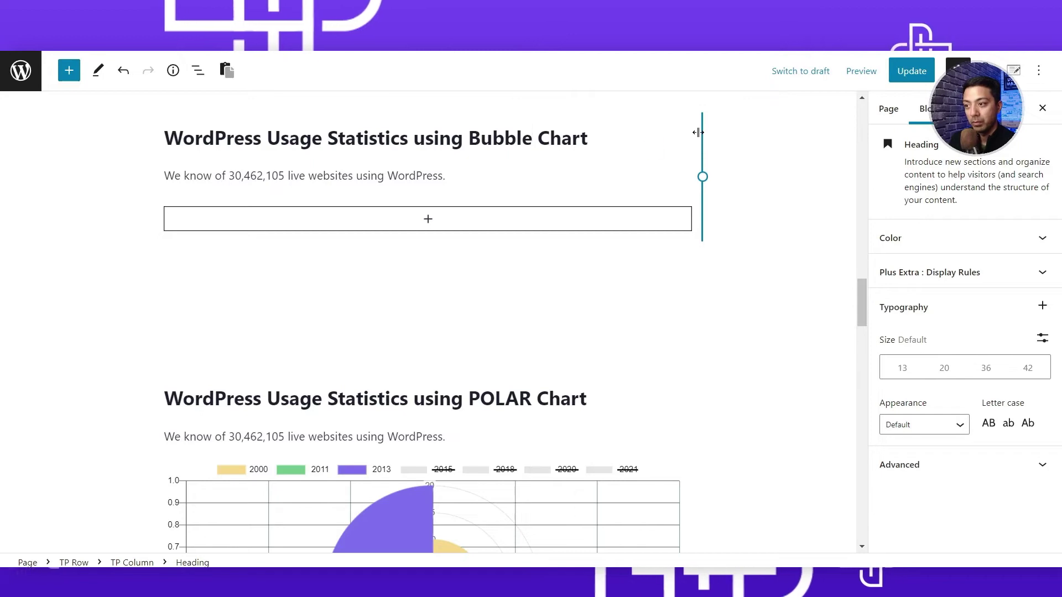
# Insert a TP Advanced Chart block below the row's paragraph and set its style to Bubble.
pyautogui.click(446, 175)
pyautogui.press('Return')
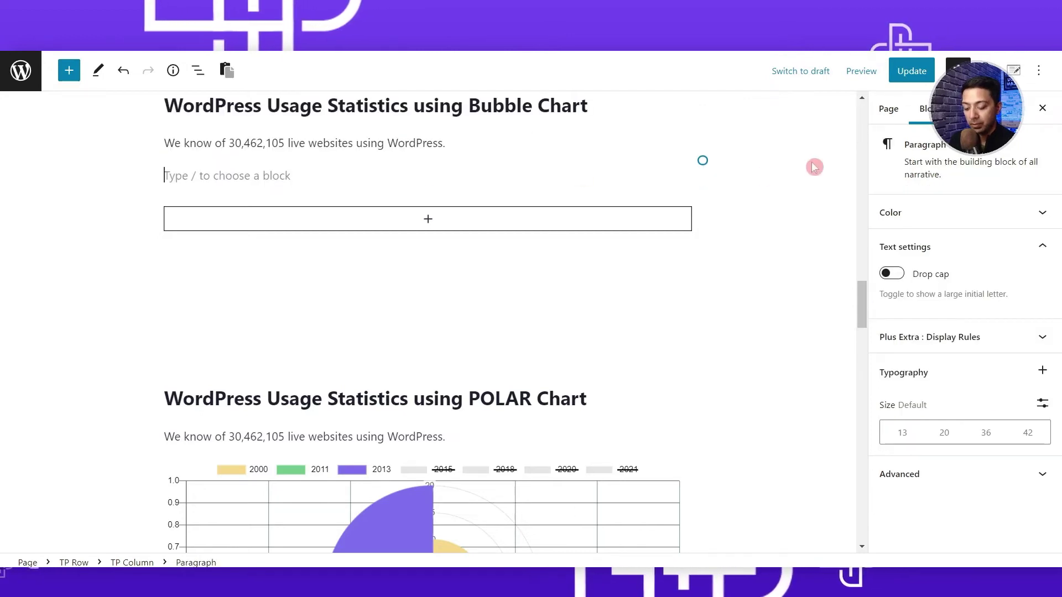
pyautogui.write('/chart')
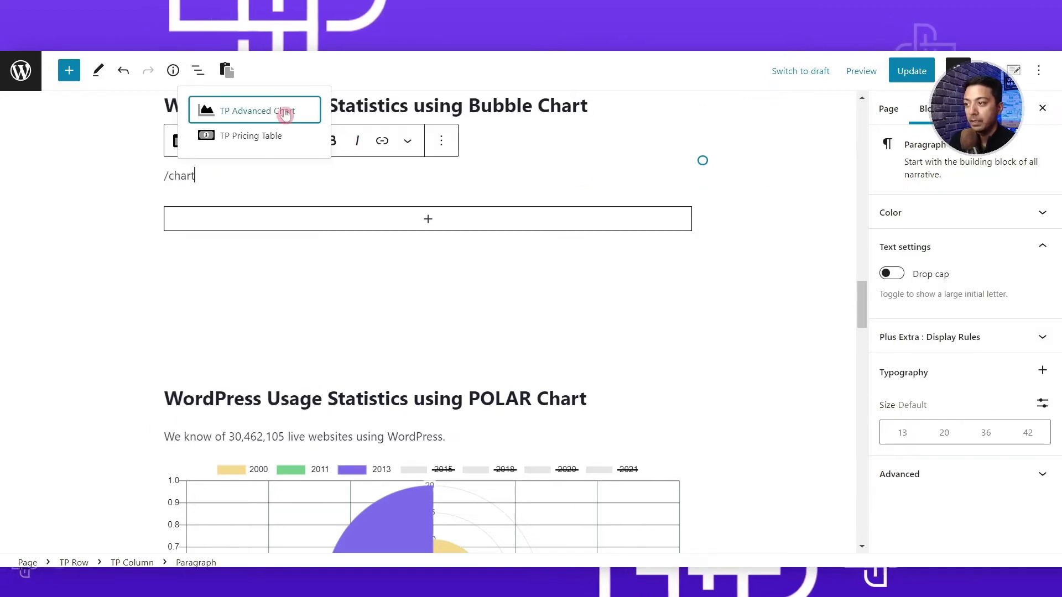
pyautogui.click(280, 111)
pyautogui.click(995, 493)
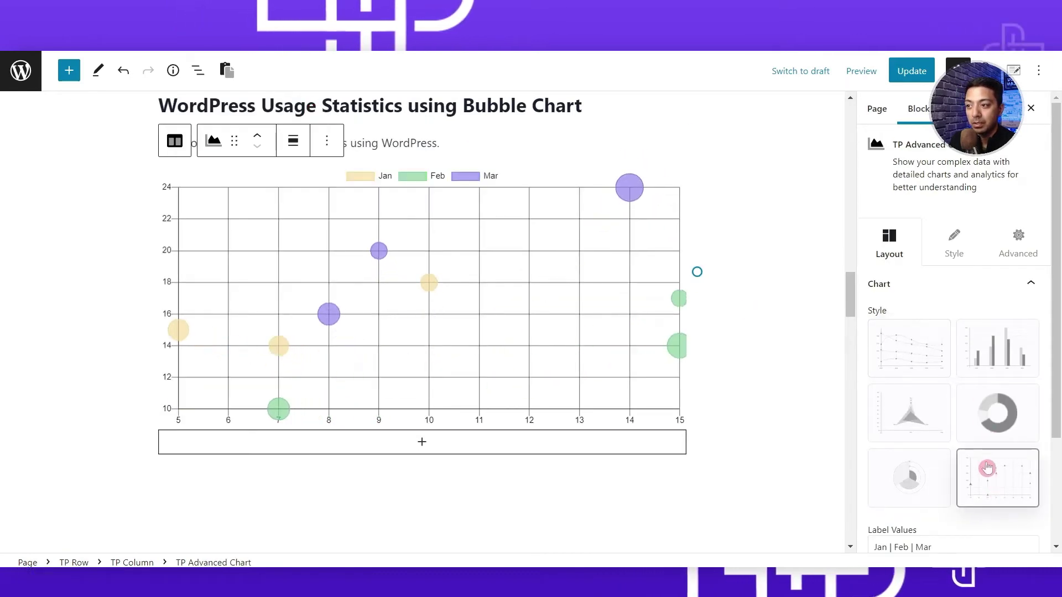
pyautogui.click(234, 398)
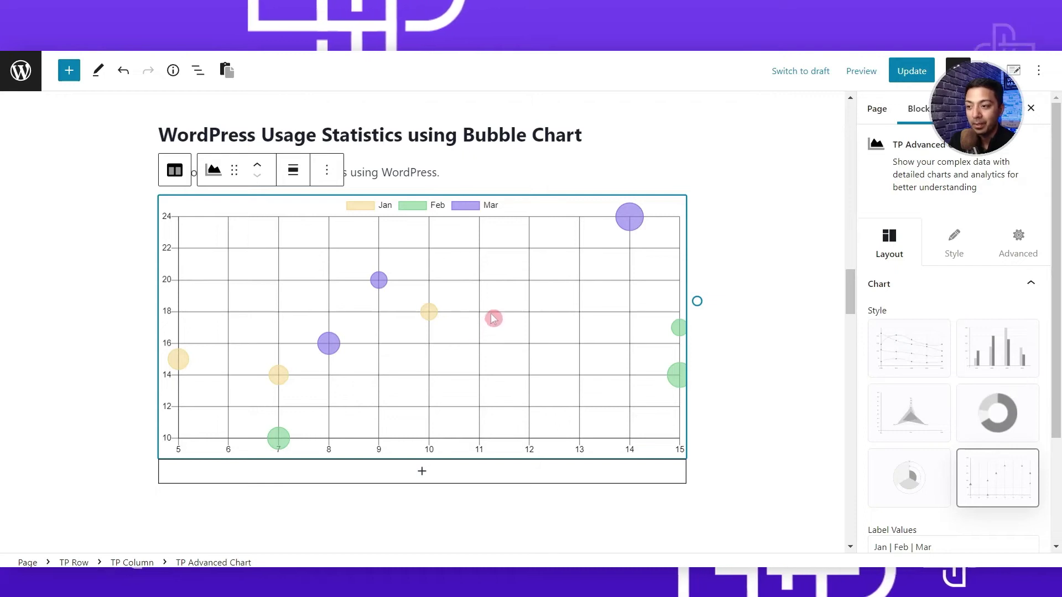
# Expand the bubble chart's datasets and change the first data point of the Jan dataset to [35 | 15 | 15].
pyautogui.scroll(-3, 1057, 434)
pyautogui.click(899, 422)
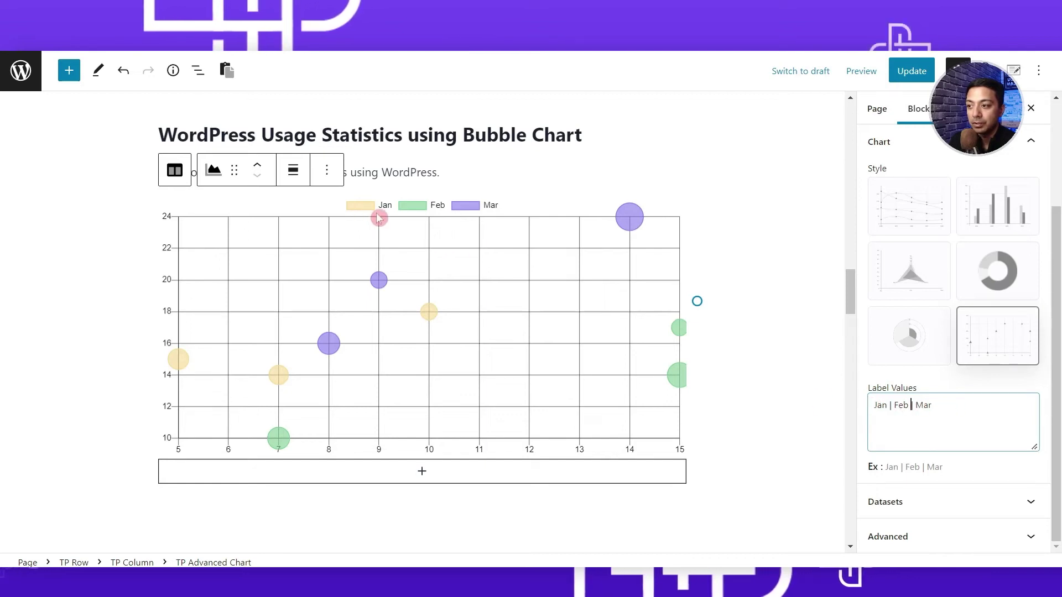
pyautogui.click(1054, 449)
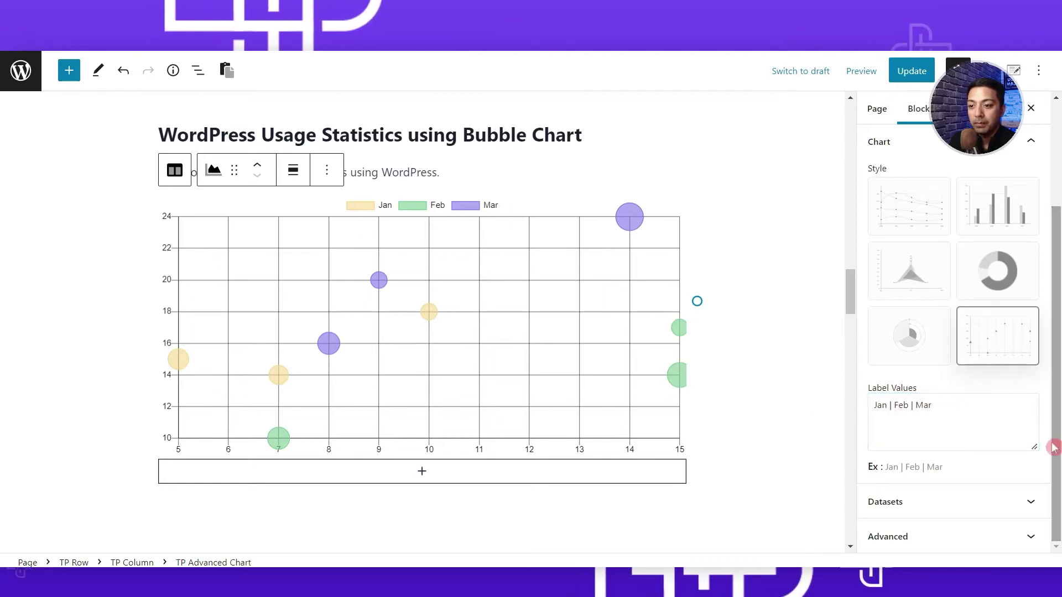
pyautogui.click(939, 502)
pyautogui.scroll(-1, 884, 359)
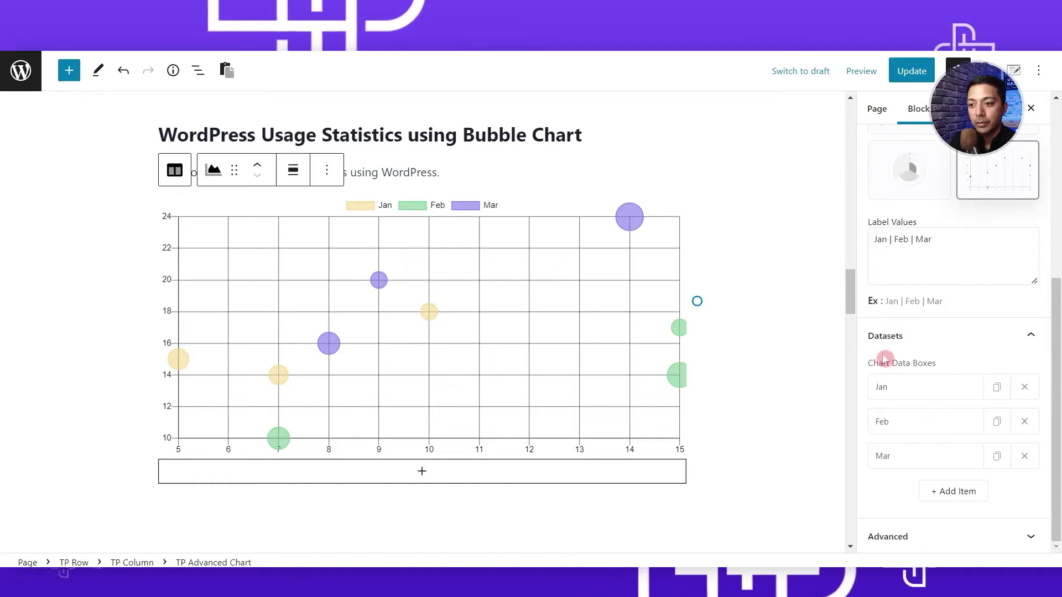
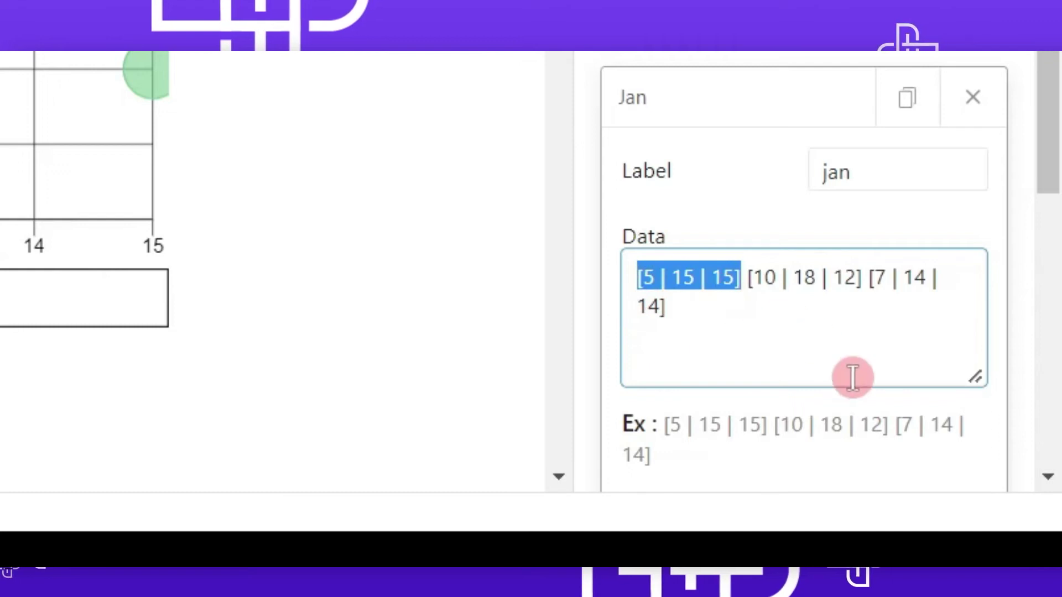
pyautogui.moveTo(861, 277); pyautogui.dragTo(748, 277)
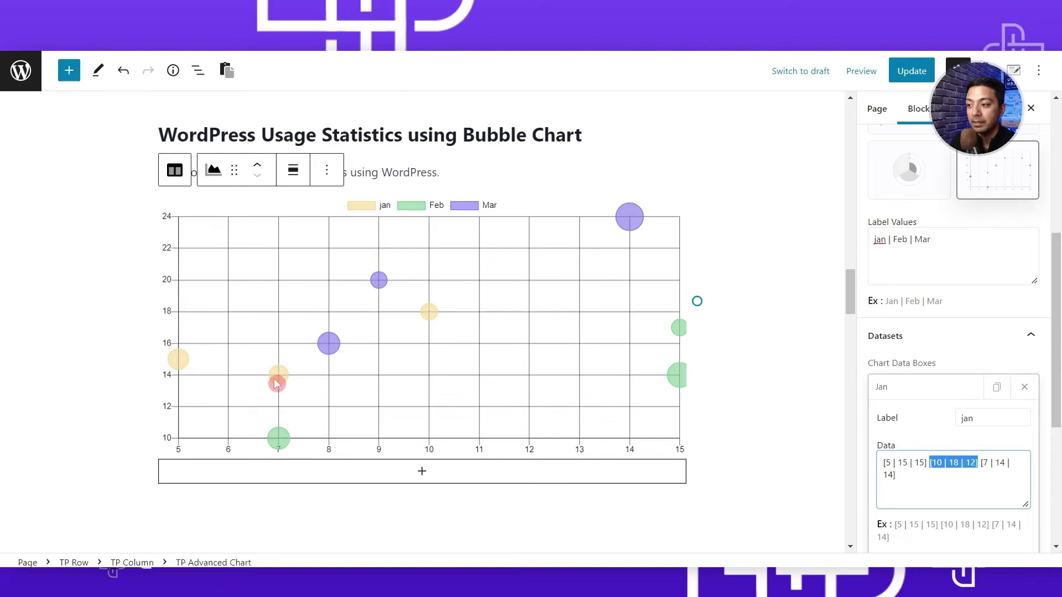
pyautogui.click(947, 538)
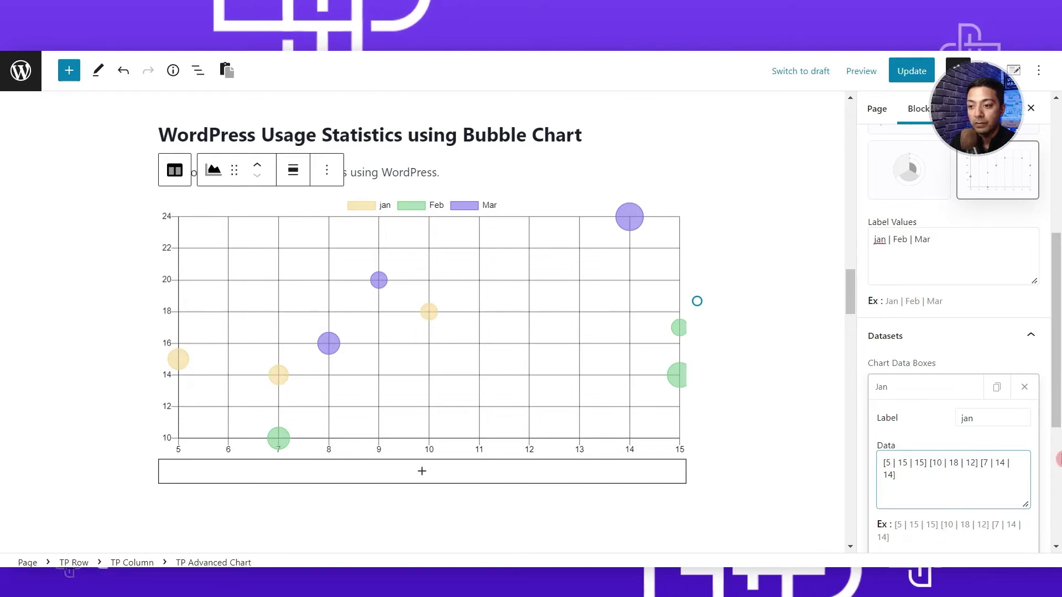
pyautogui.write('3')
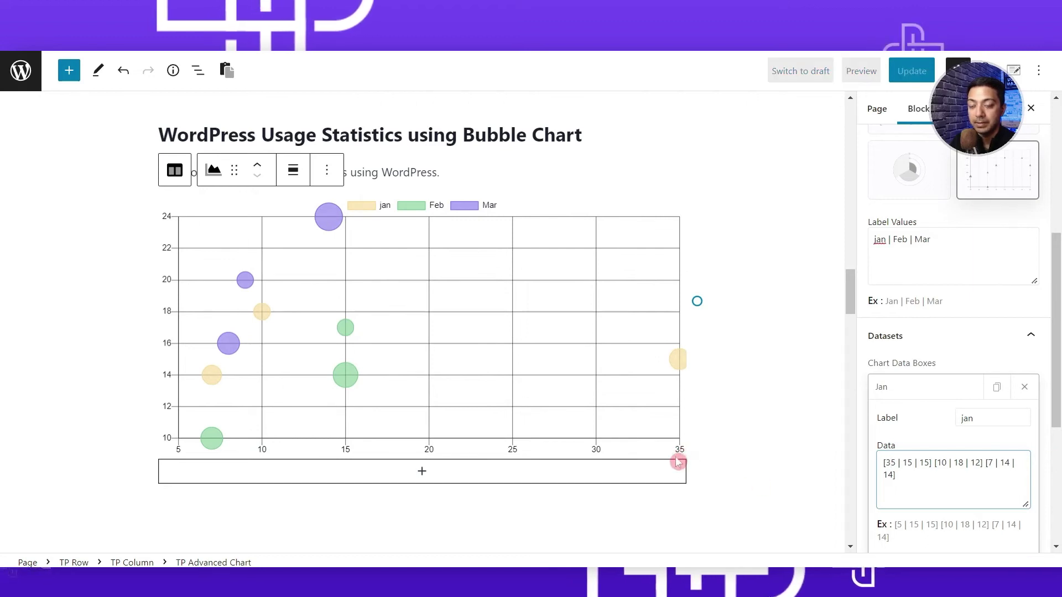
# Change the first data point of the Jan dataset to an X value of 25 and a Y value of 10.
pyautogui.press('BackSpace')
pyautogui.write('2')
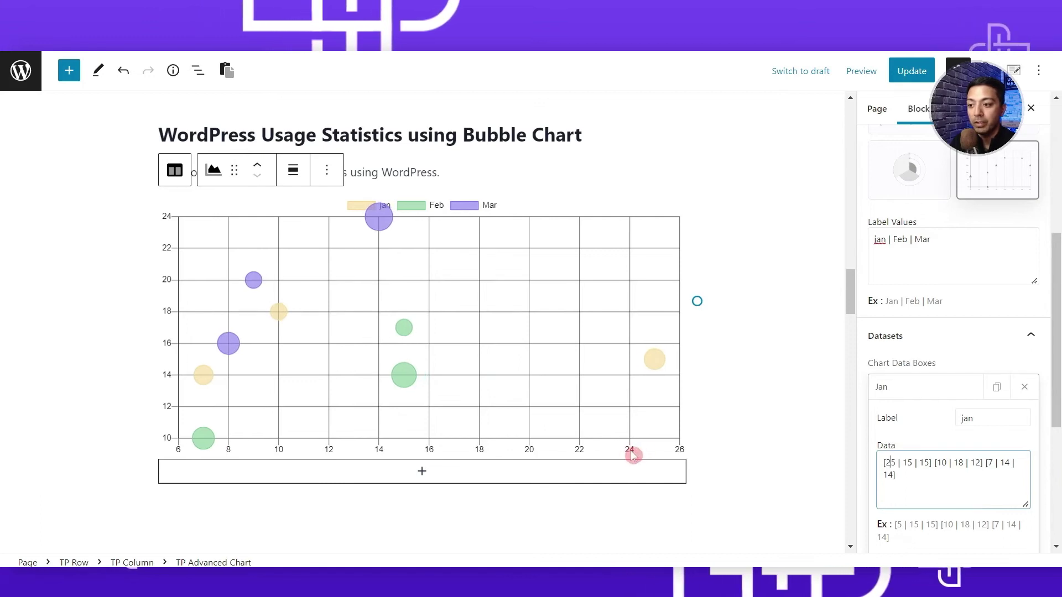
pyautogui.press('Right')
pyautogui.press('Right')
pyautogui.press('Right')
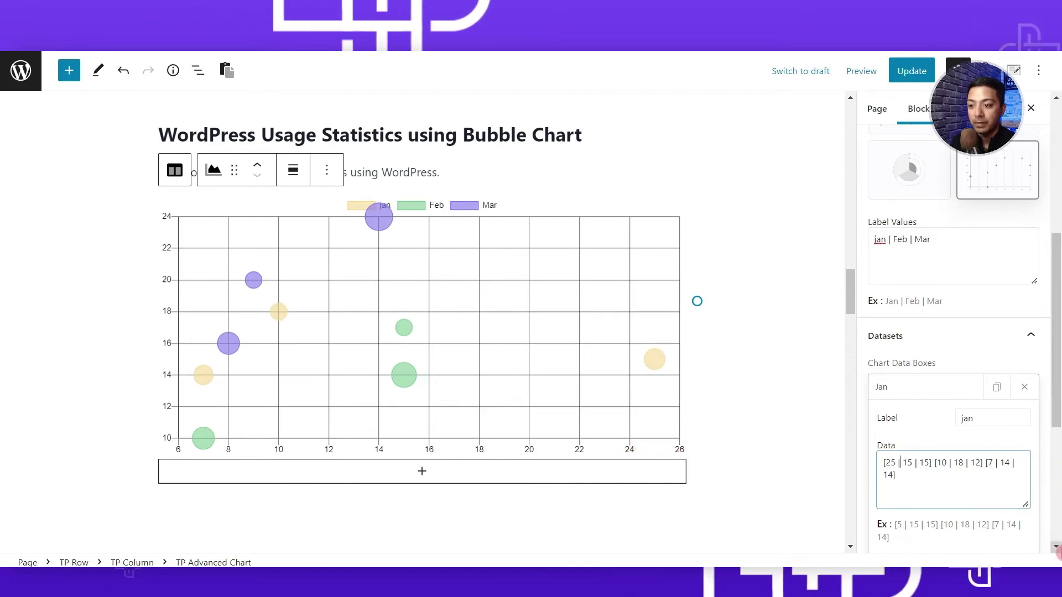
pyautogui.press('Right')
pyautogui.hotkey('shift', 'Right')
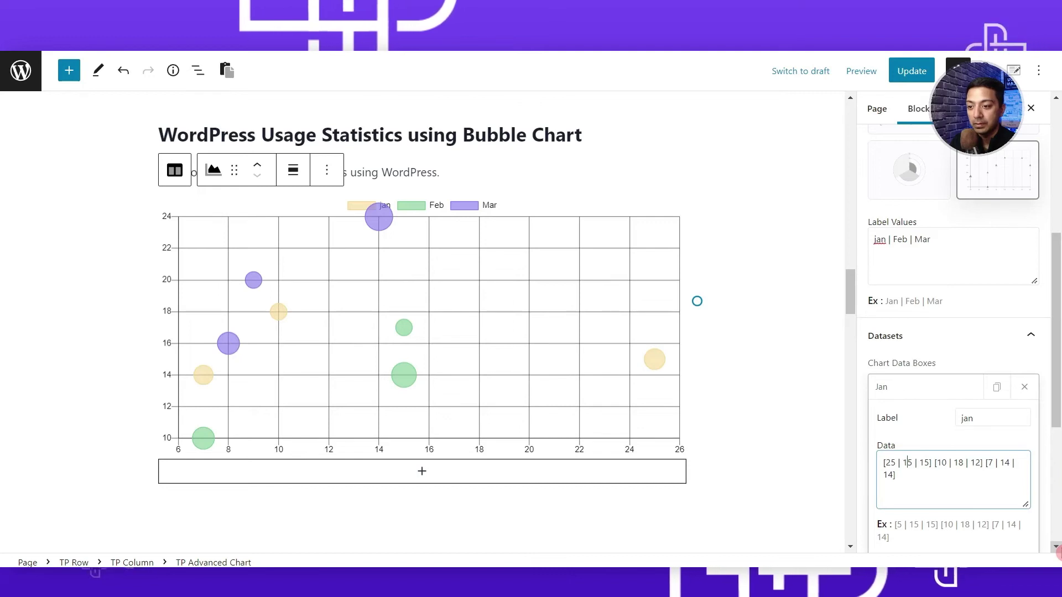
pyautogui.write('0')
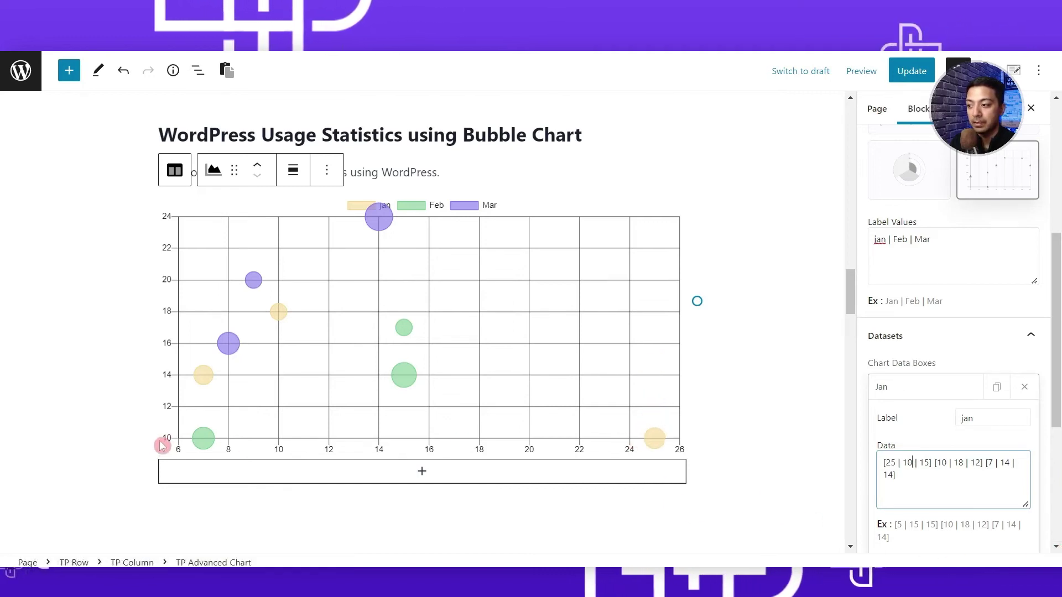
# Try 45 as the bubble size of the first Jan data point, and settle on 35.
pyautogui.press('Right')
pyautogui.press('Right')
pyautogui.press('Right')
pyautogui.hotkey('shift', 'Right')
pyautogui.hotkey('shift', 'Right')
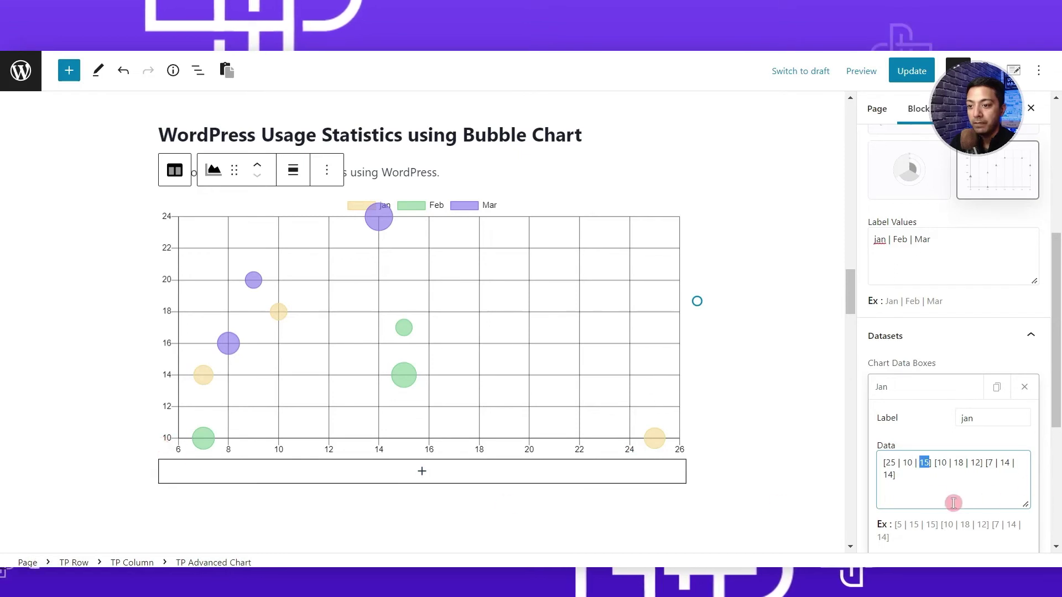
pyautogui.write('45')
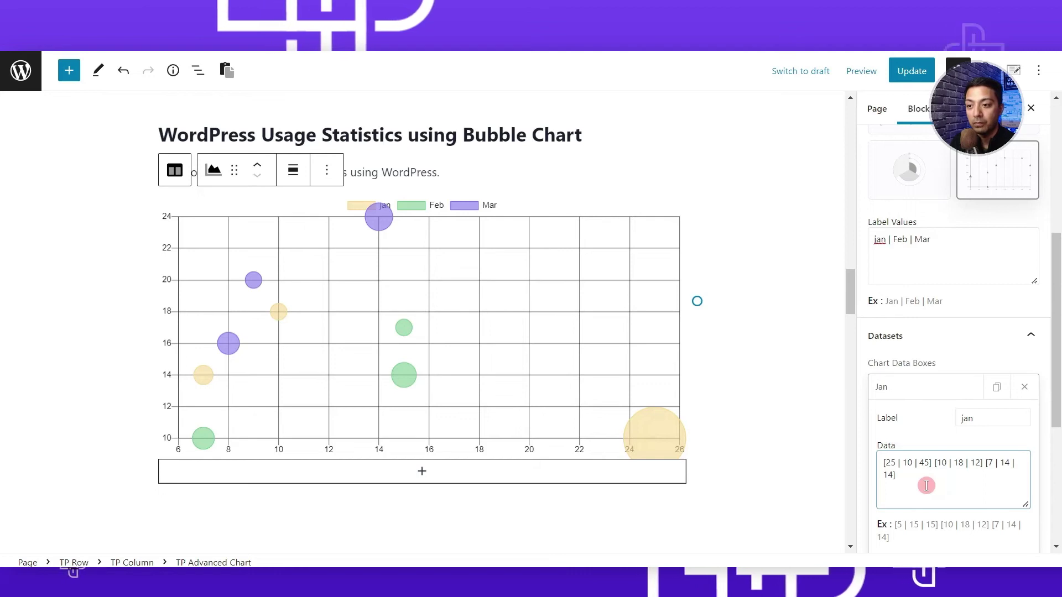
pyautogui.write('35')
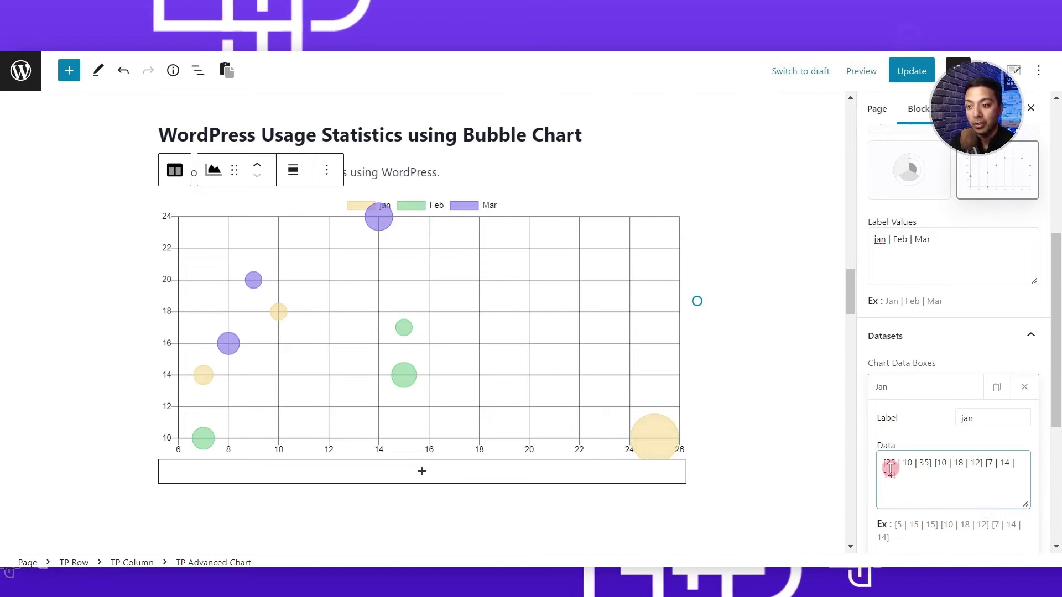
pyautogui.doubleClick(889, 462)
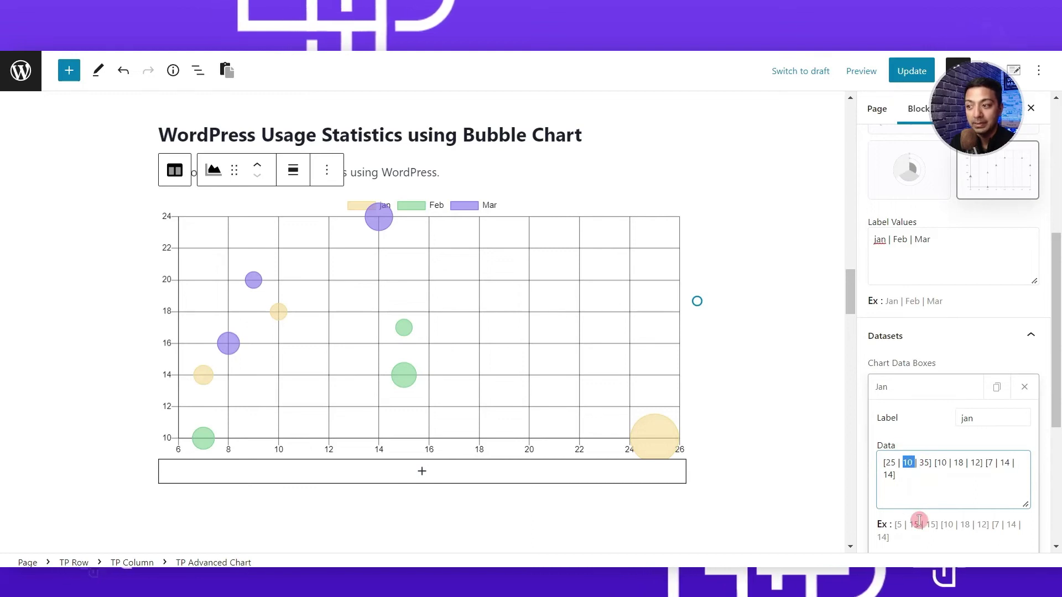
pyautogui.doubleClick(925, 463)
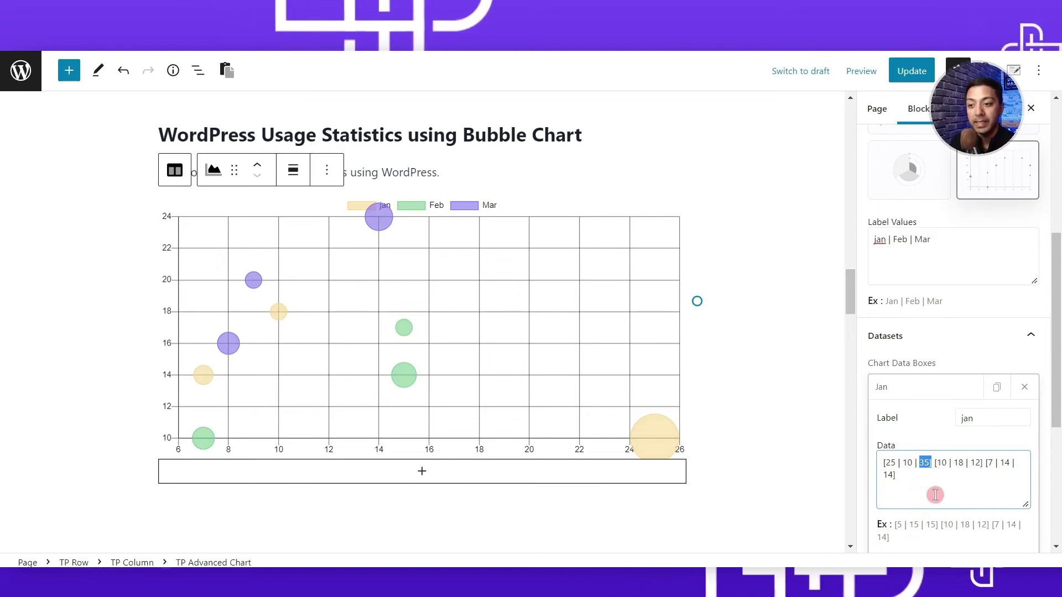
pyautogui.click(933, 423)
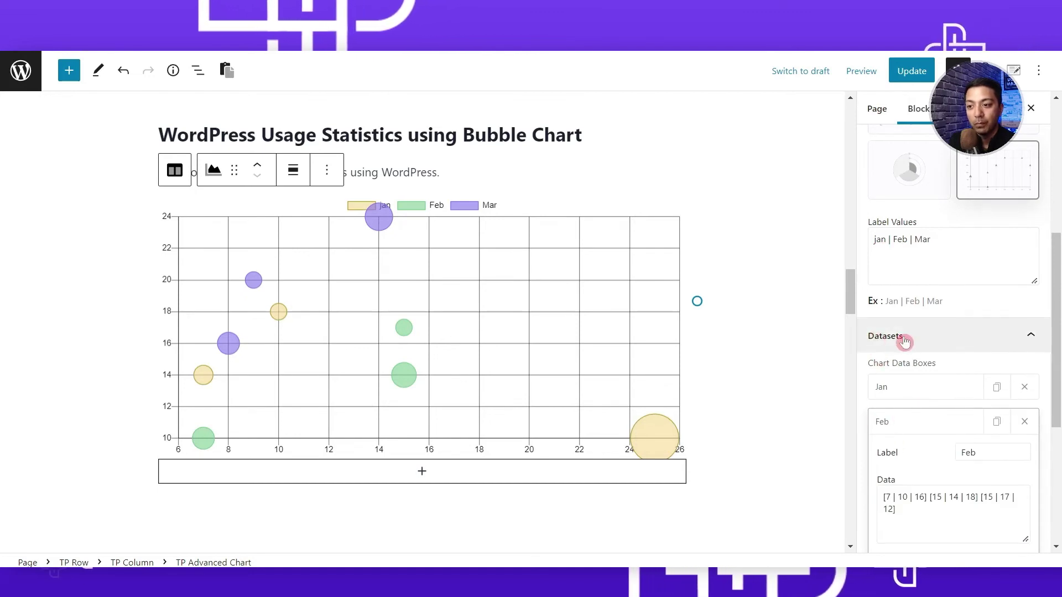
pyautogui.moveTo(884, 497); pyautogui.dragTo(927, 498)
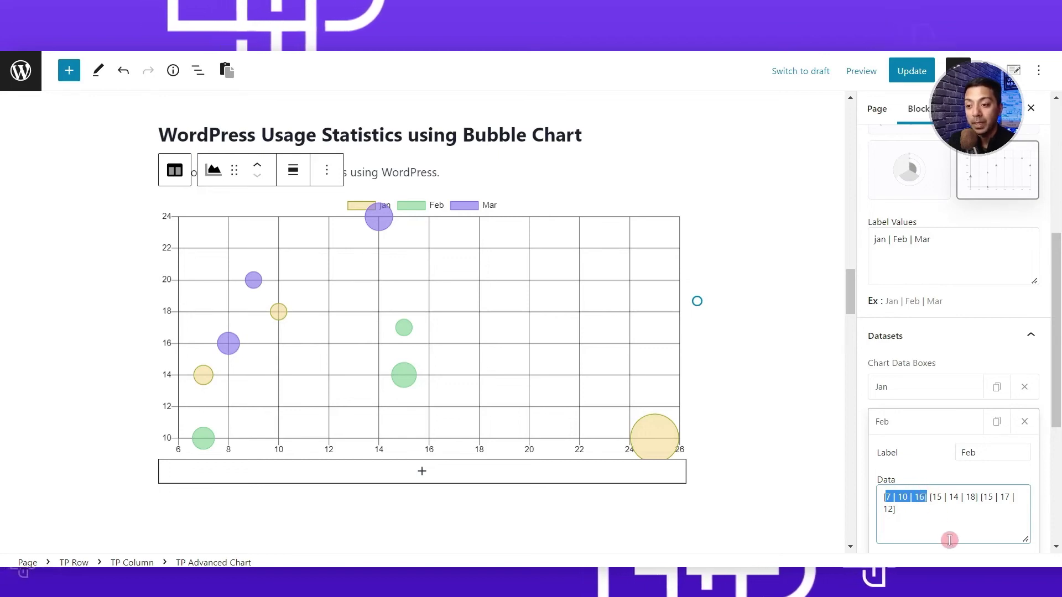
# Give the bubbles of the Jan dataset a darker olive-yellow border color.
pyautogui.click(889, 387)
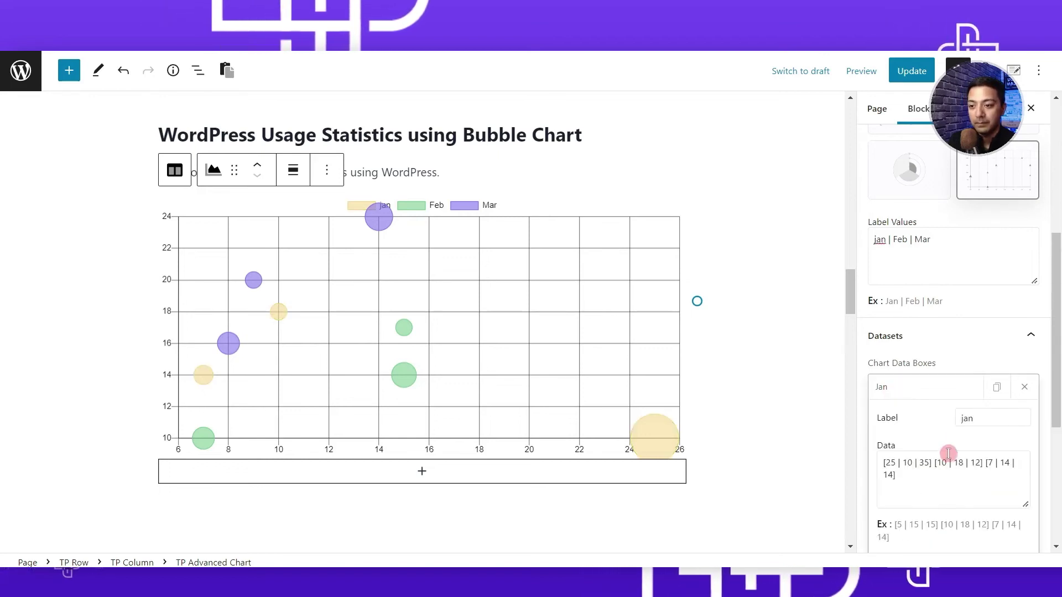
pyautogui.scroll(-5, 948, 454)
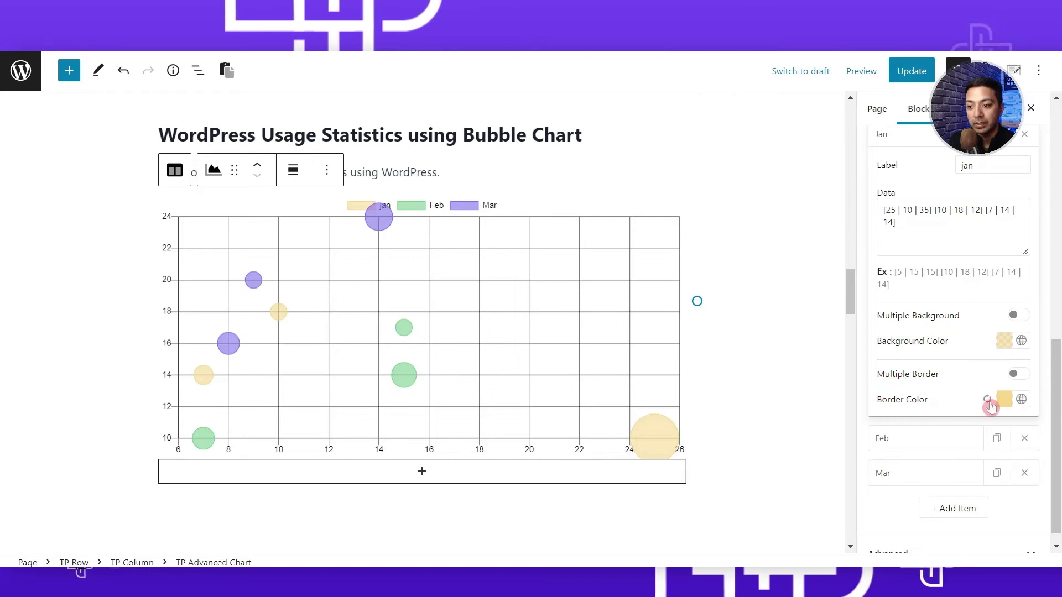
pyautogui.click(1004, 400)
pyautogui.moveTo(918, 233); pyautogui.dragTo(916, 295)
pyautogui.click(880, 305)
pyautogui.moveTo(944, 259)
pyautogui.mouseDown()
pyautogui.moveTo(996, 175)
pyautogui.moveTo(973, 165)
pyautogui.moveTo(867, 189)
pyautogui.moveTo(913, 230)
pyautogui.moveTo(1013, 230)
pyautogui.moveTo(924, 241)
pyautogui.mouseUp()
pyautogui.moveTo(883, 306); pyautogui.dragTo(898, 306)
pyautogui.moveTo(930, 240)
pyautogui.mouseDown()
pyautogui.moveTo(923, 255)
pyautogui.moveTo(965, 193)
pyautogui.moveTo(1015, 174)
pyautogui.mouseUp()
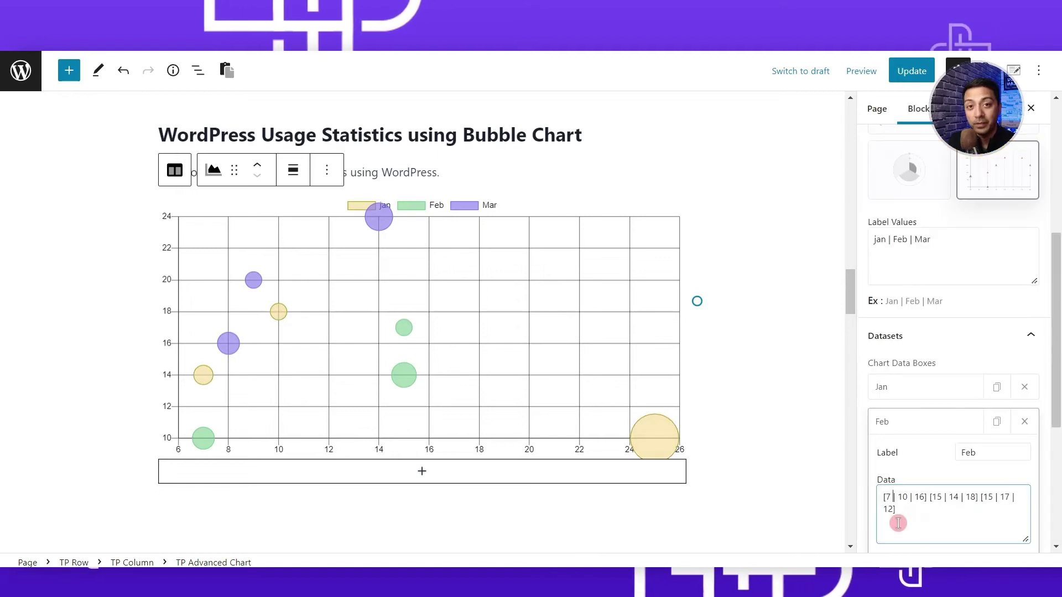
# Change the first data point of the Feb dataset to an X value of 17 and a Y value of 15.
pyautogui.moveTo(886, 497); pyautogui.dragTo(925, 497)
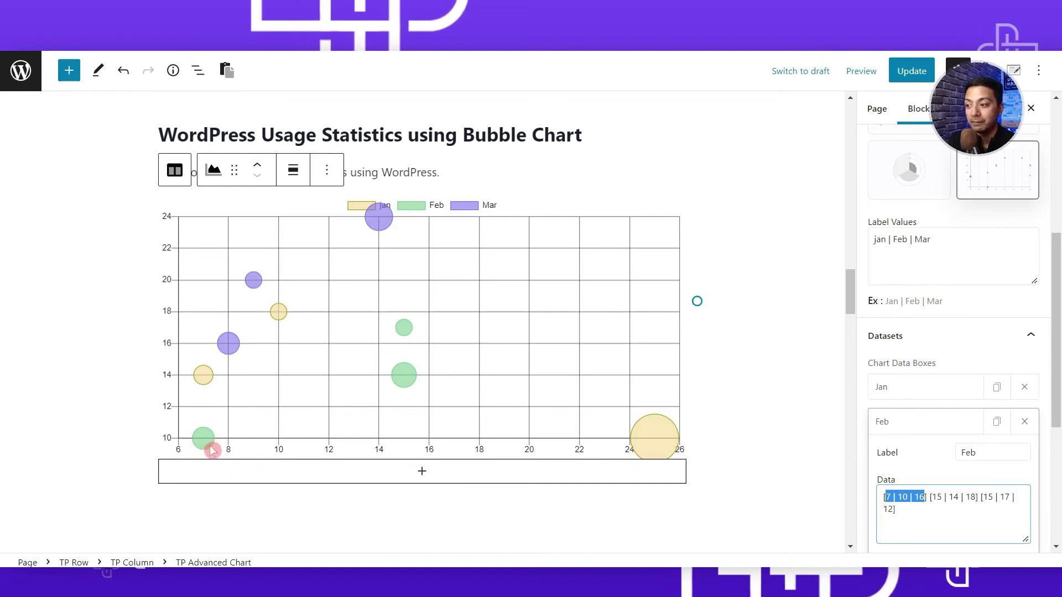
pyautogui.click(895, 497)
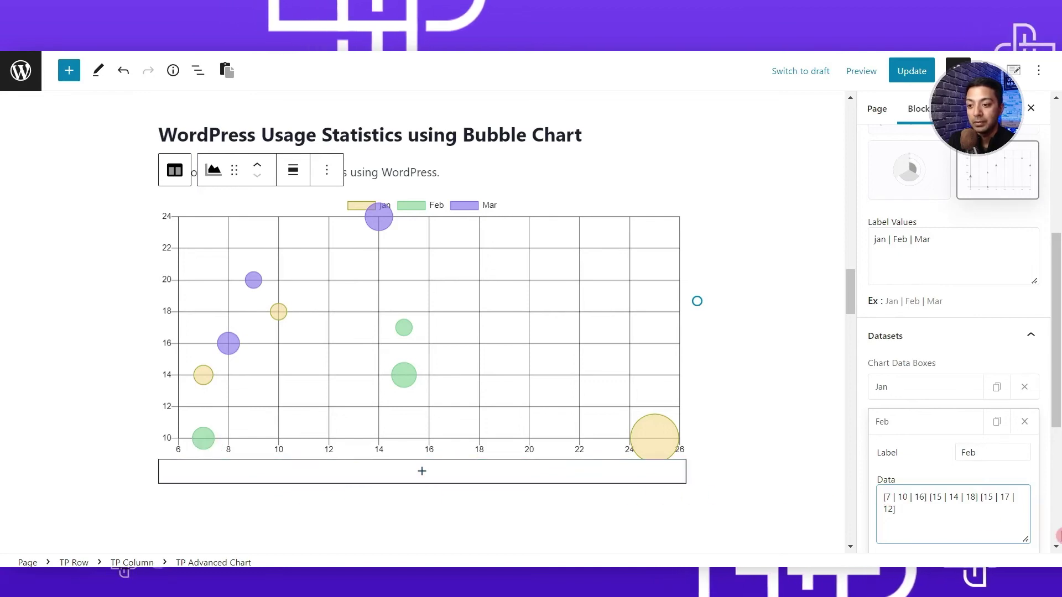
pyautogui.click(887, 497)
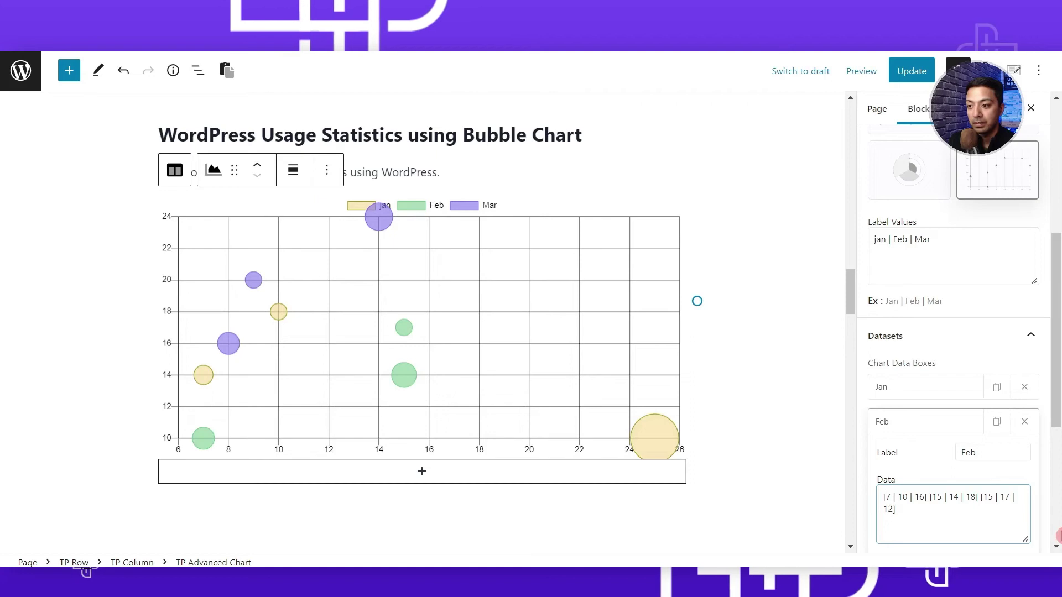
pyautogui.write('1')
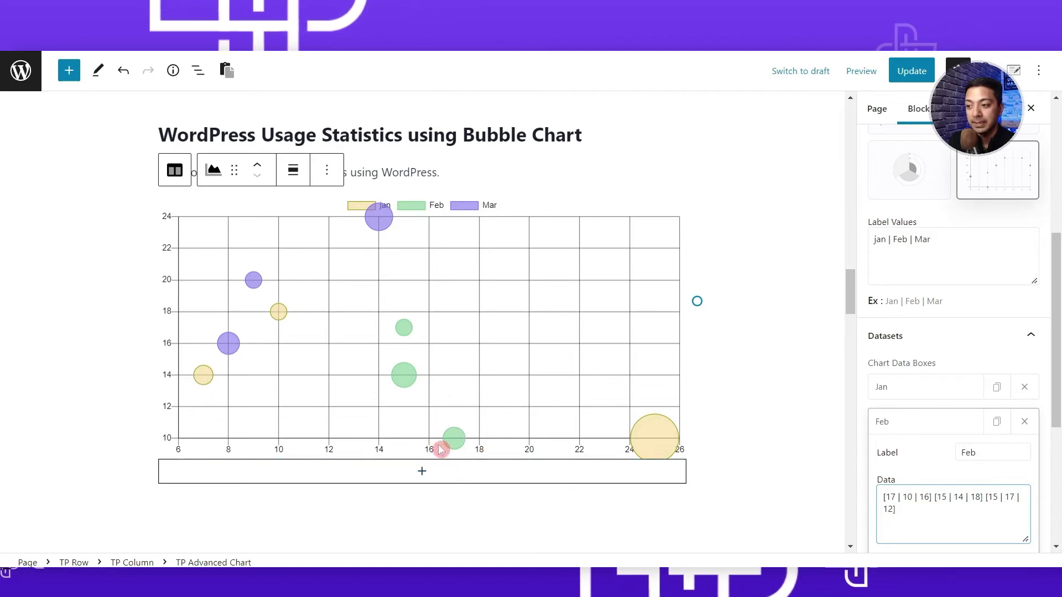
pyautogui.click(910, 495)
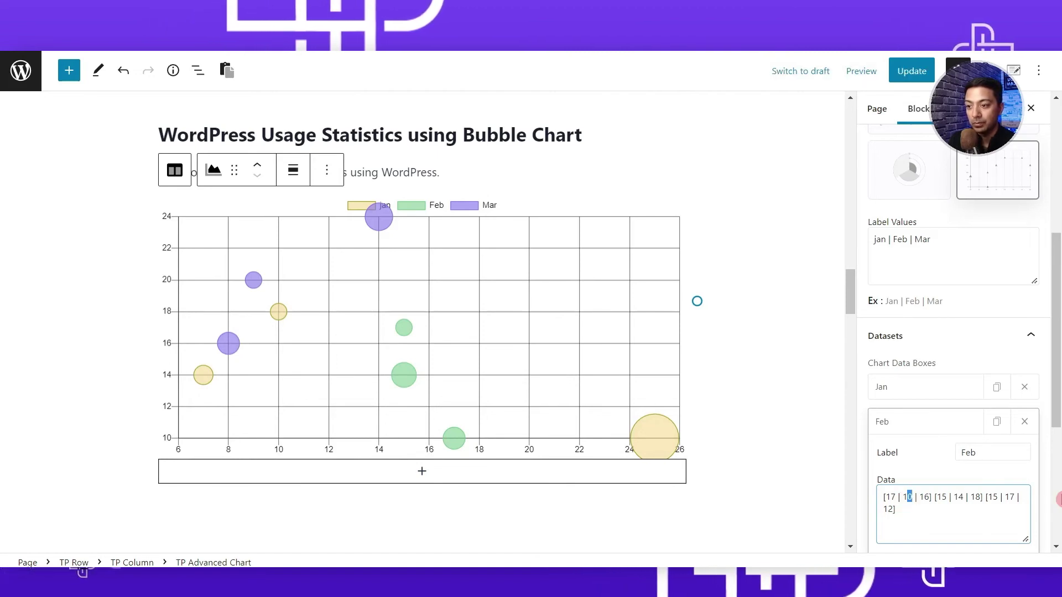
pyautogui.write('5')
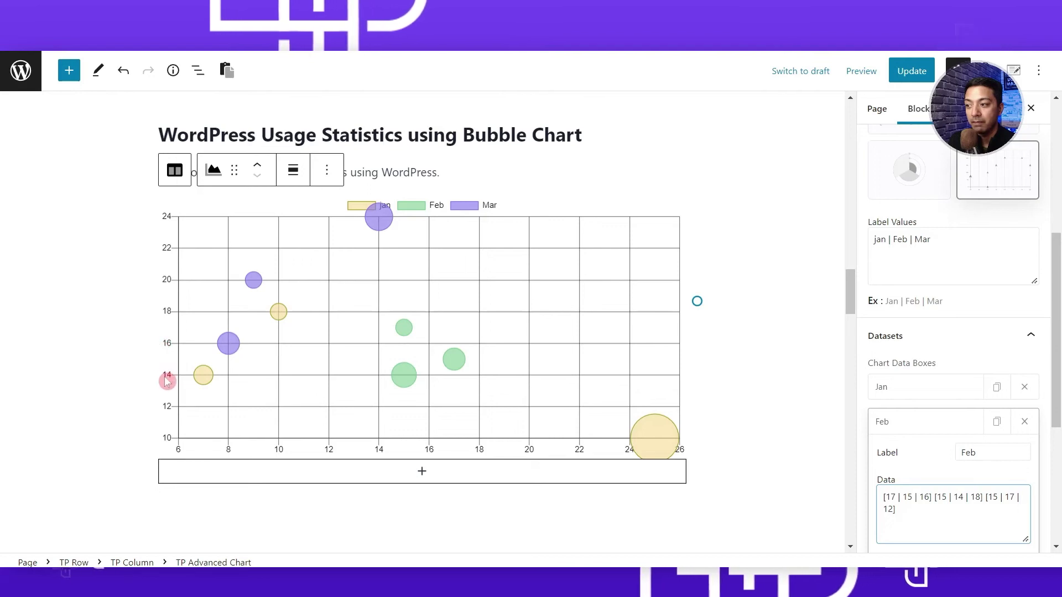
# Try 56 as the bubble size of the first Feb data point, reduce it to 6 and save the page.
pyautogui.click(924, 497)
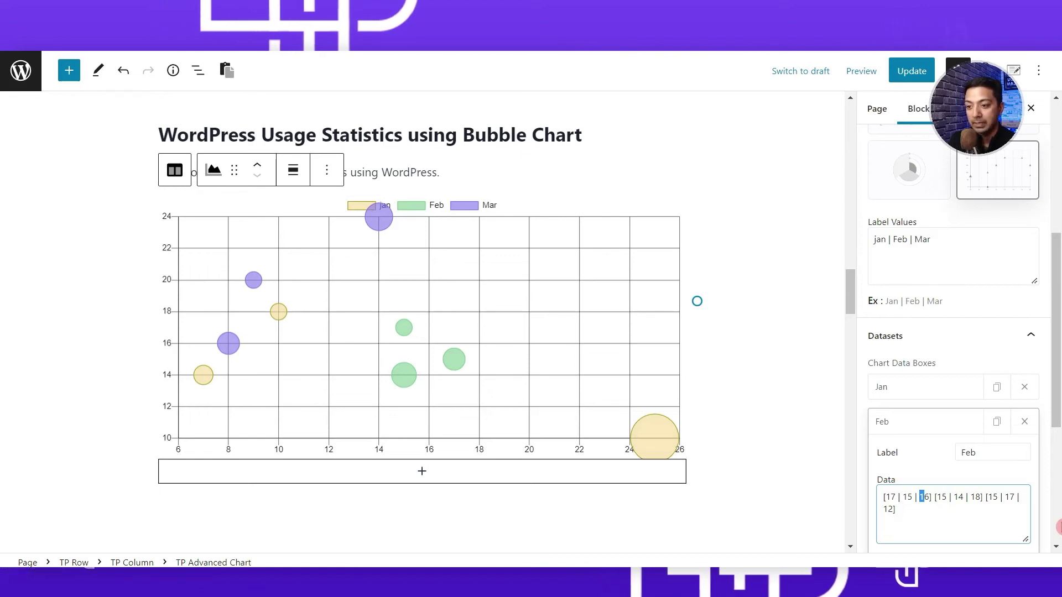
pyautogui.write('5')
pyautogui.click(468, 376)
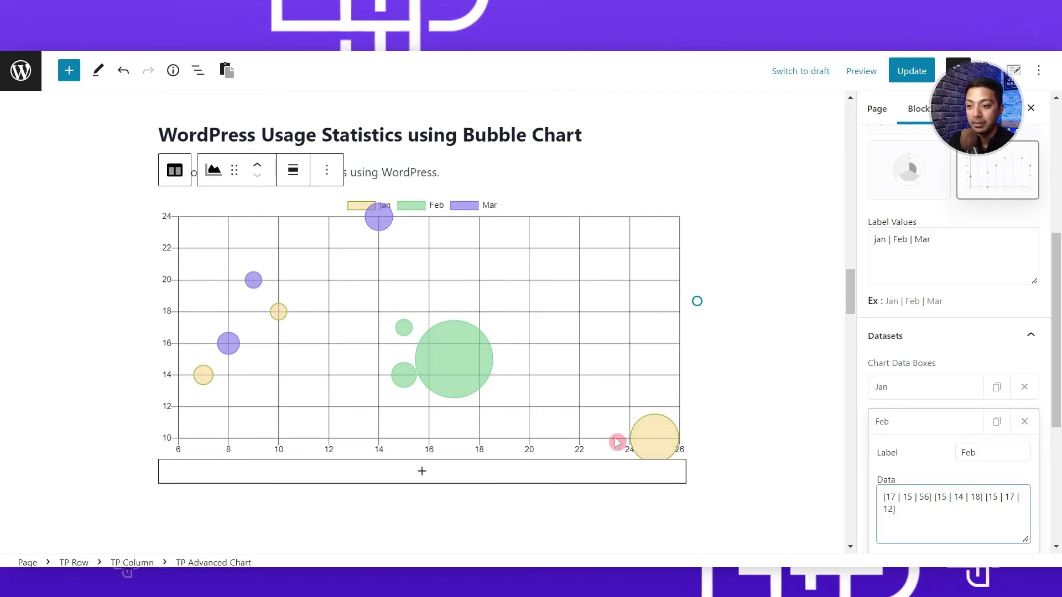
pyautogui.press('BackSpace')
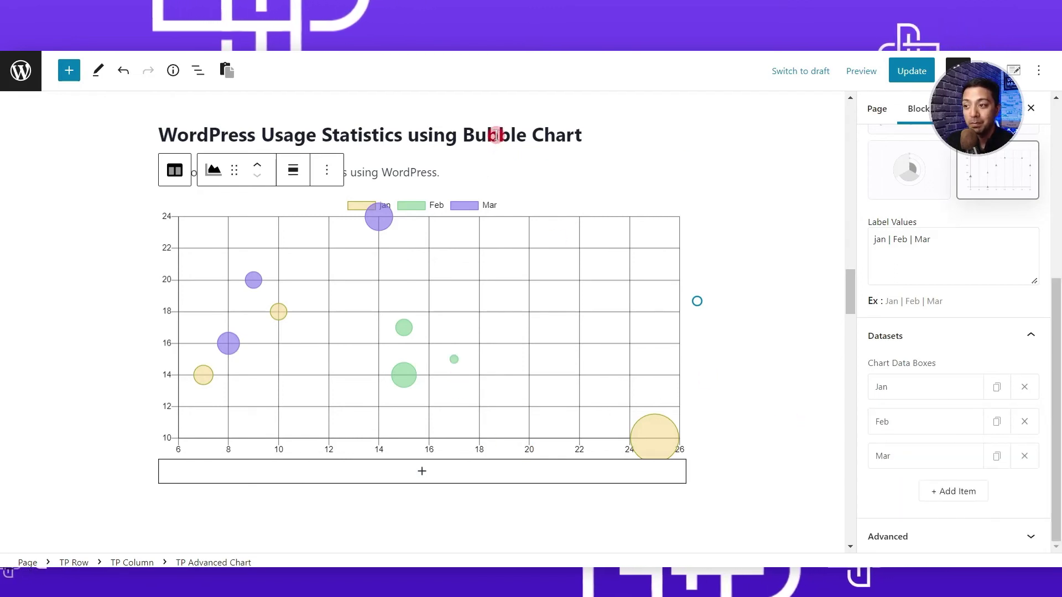
pyautogui.hotkey('ctrl', 's')
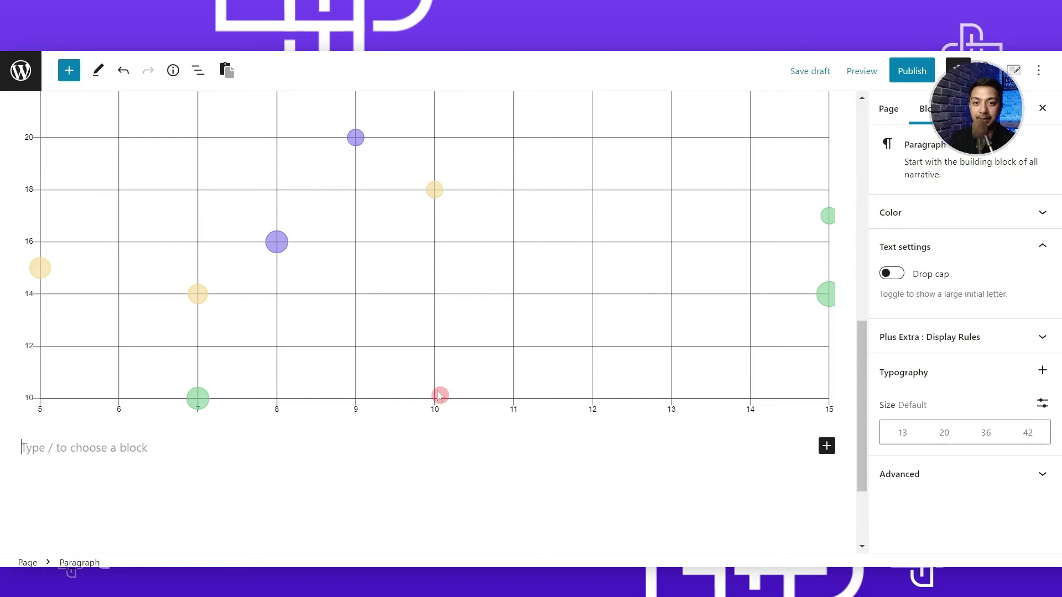
# Insert a TP Advanced Chart block below the bubble chart and set its style to Doughnut & Pie with the pie orientation.
pyautogui.write('/')
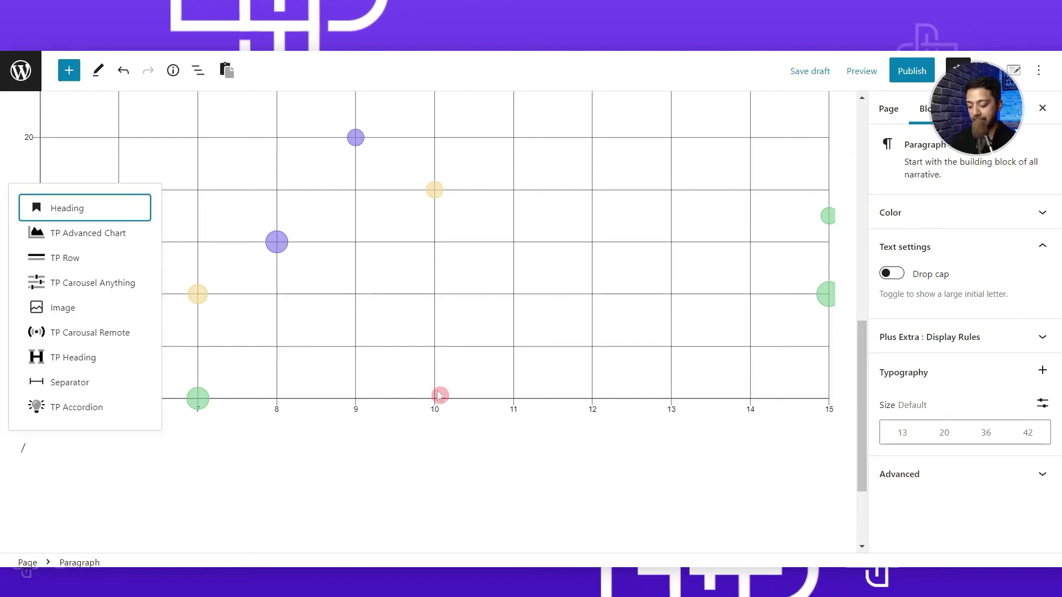
pyautogui.write('cha')
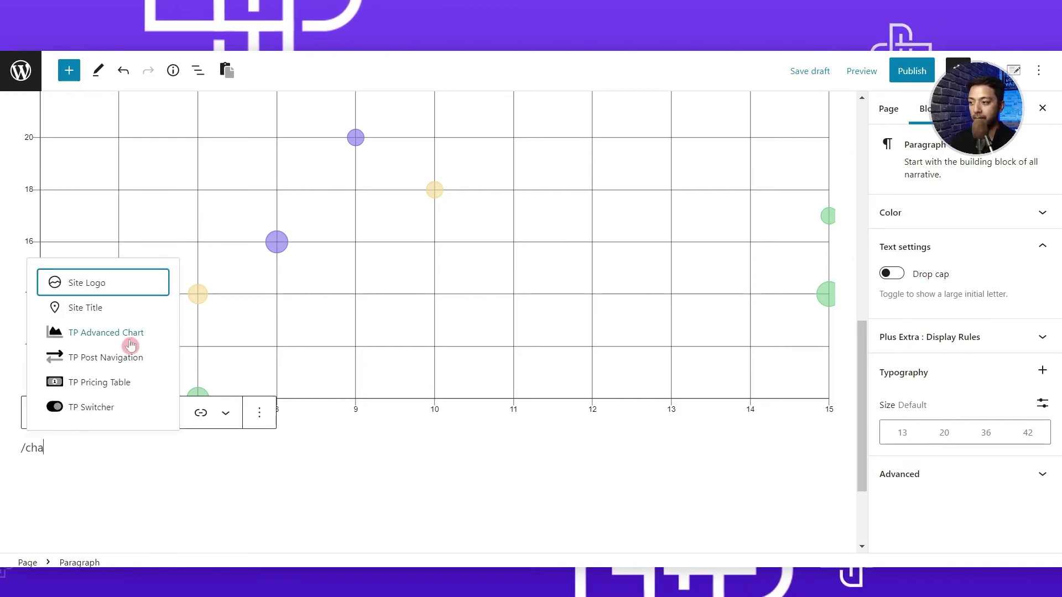
pyautogui.click(132, 345)
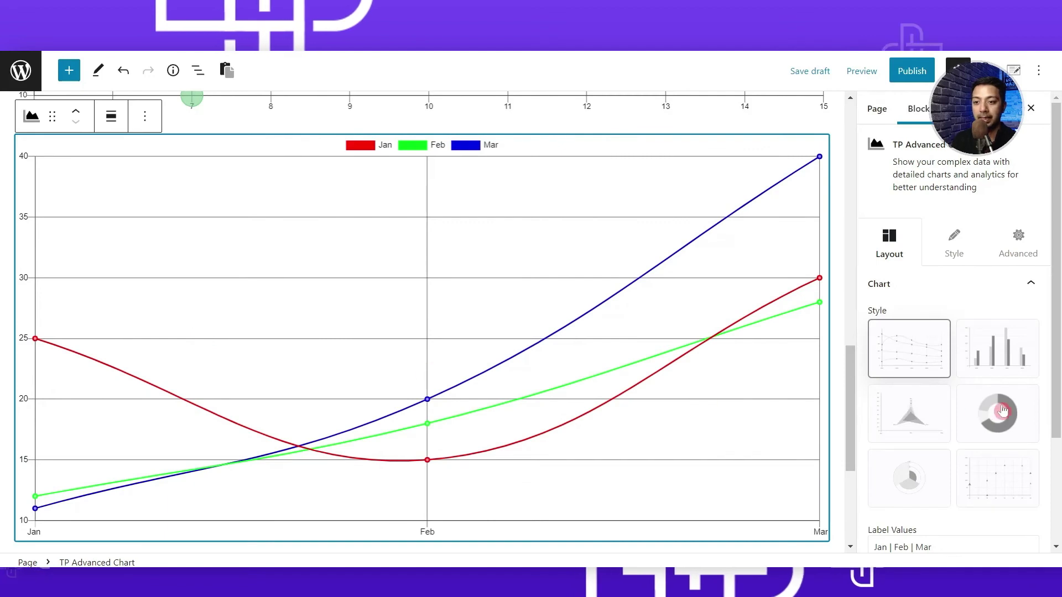
pyautogui.click(1003, 410)
pyautogui.scroll(-2, 999, 381)
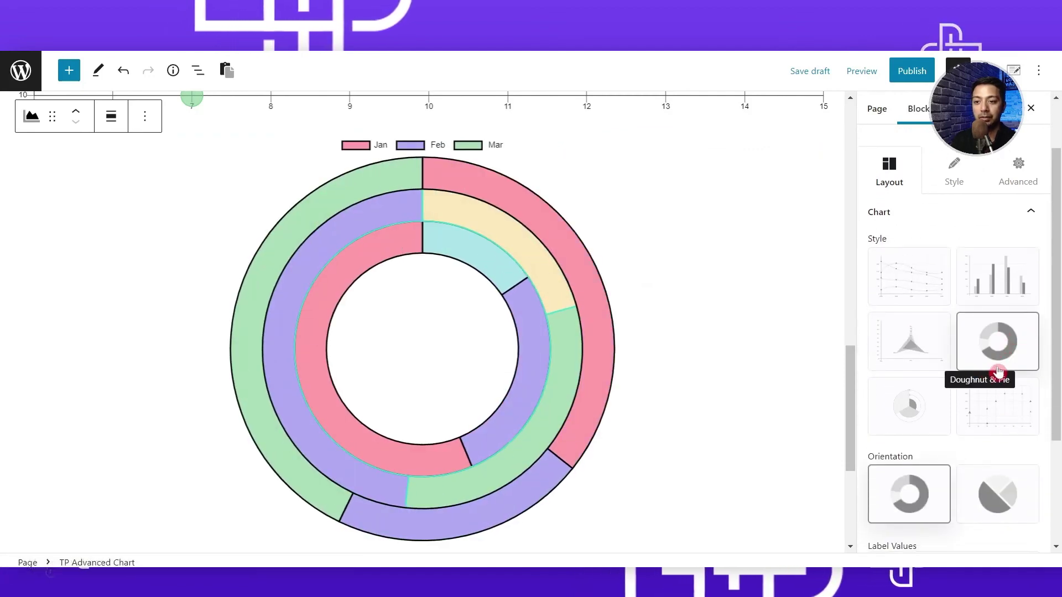
pyautogui.scroll(-2, 1000, 359)
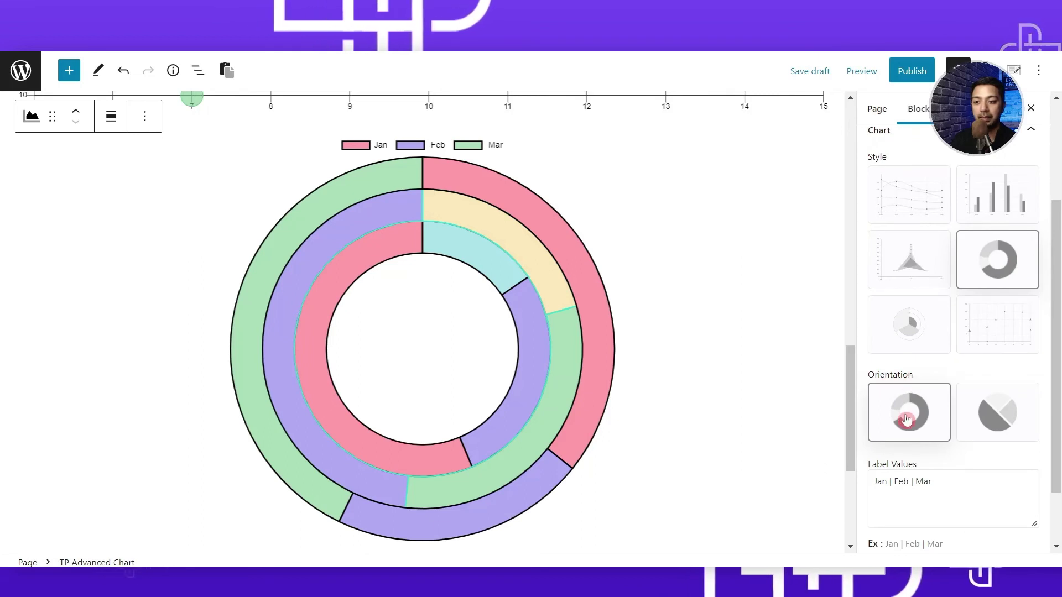
pyautogui.click(999, 420)
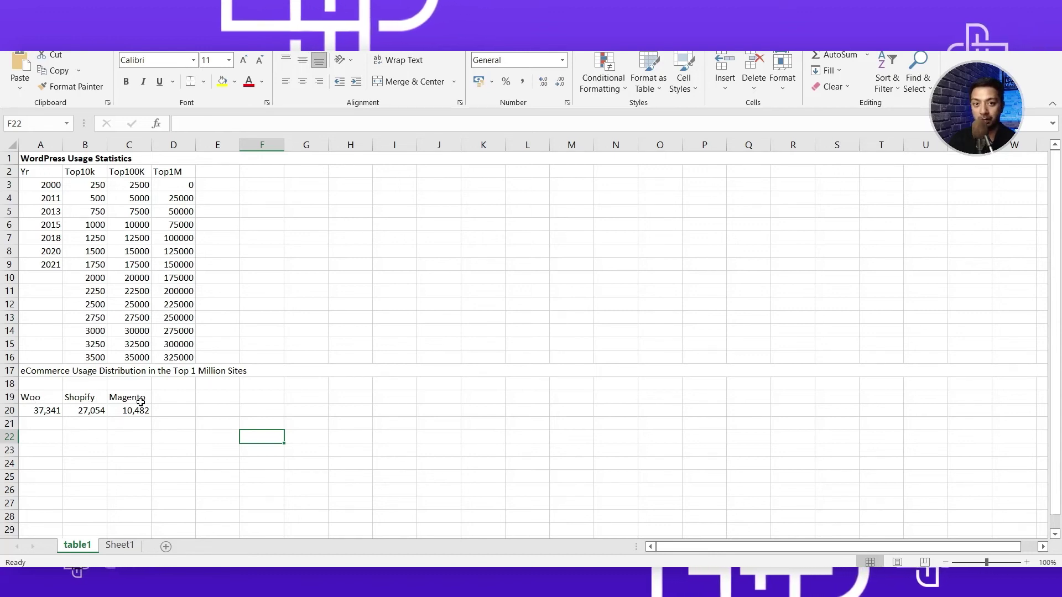
# Copy the Woo, Shopify and Magento headers from the Excel sheet and paste them over the pie chart's label values.
pyautogui.click(47, 402)
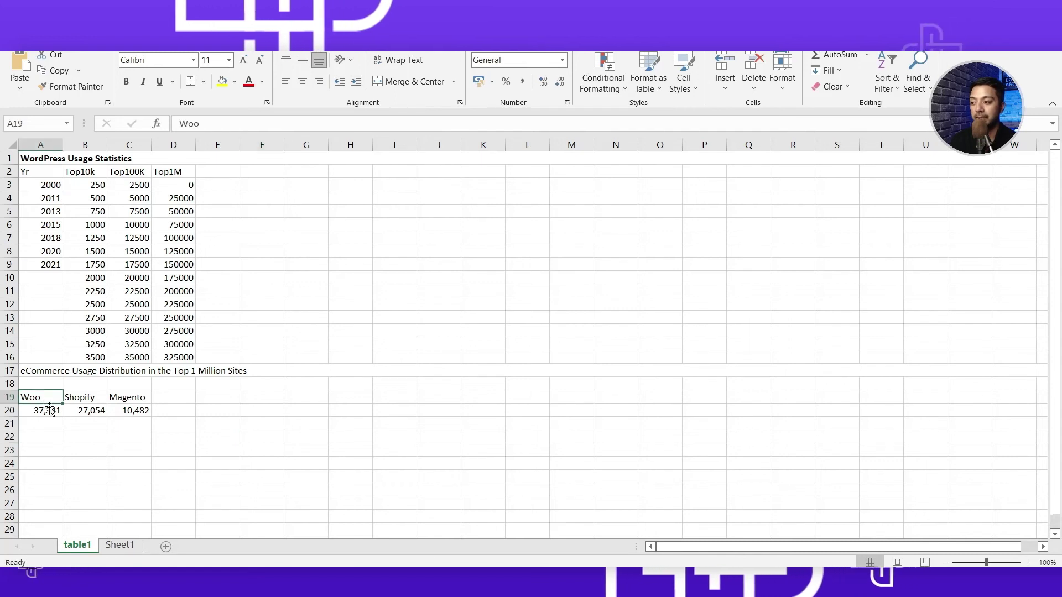
pyautogui.keyDown('shift'); pyautogui.click(148, 397); pyautogui.keyUp('shift')
pyautogui.hotkey('ctrl', 'c')
pyautogui.hotkey('alt', 'Tab')
pyautogui.hotkey('ctrl', 'a')
pyautogui.hotkey('ctrl', 'v')
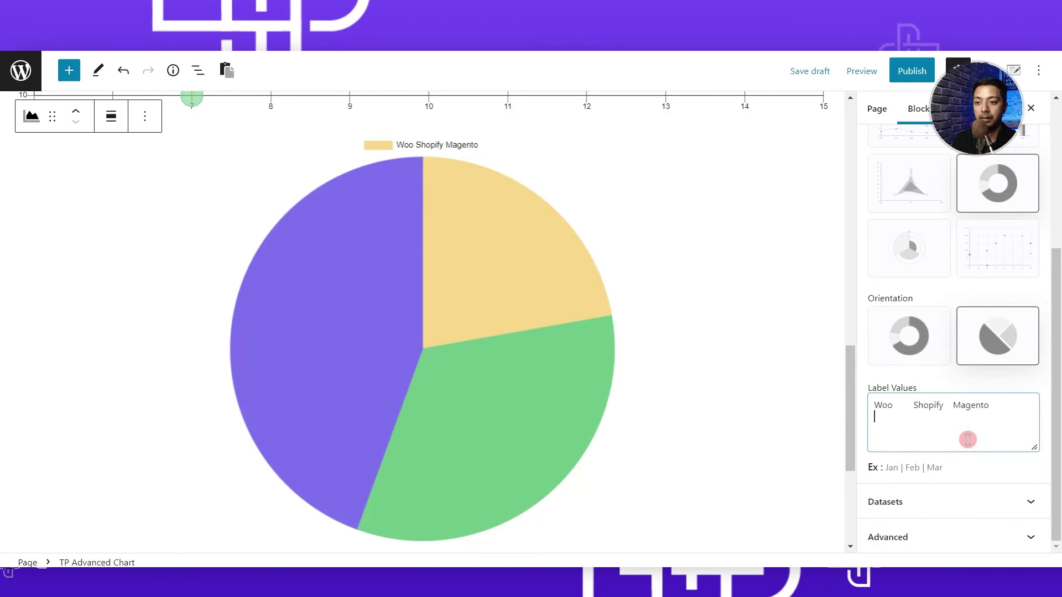
# Separate the pie chart's pasted label values with pipes so they read Woo | Shopify | Magento.
pyautogui.click(914, 405)
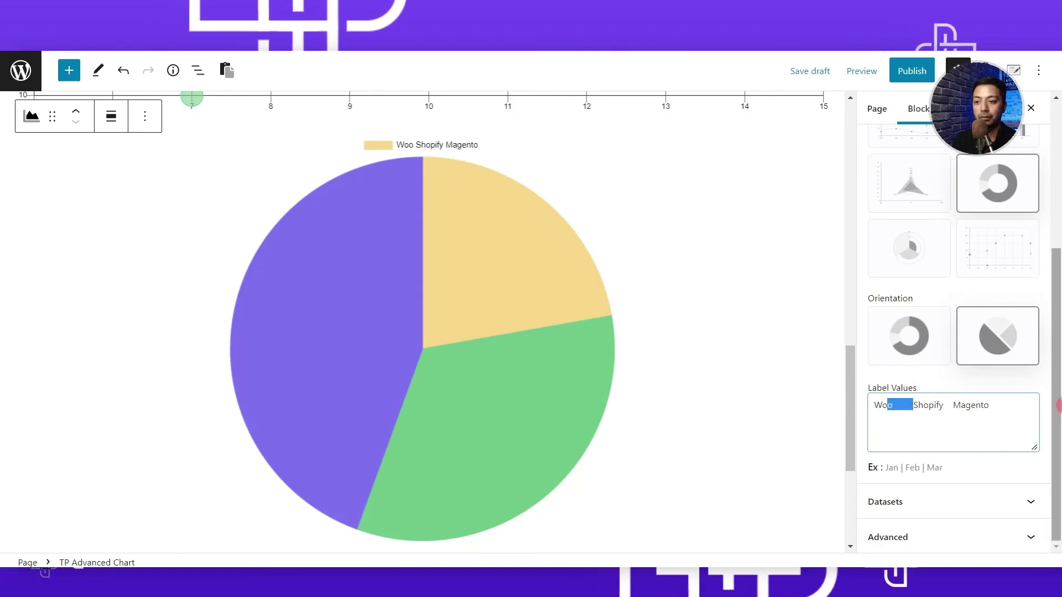
pyautogui.write('|')
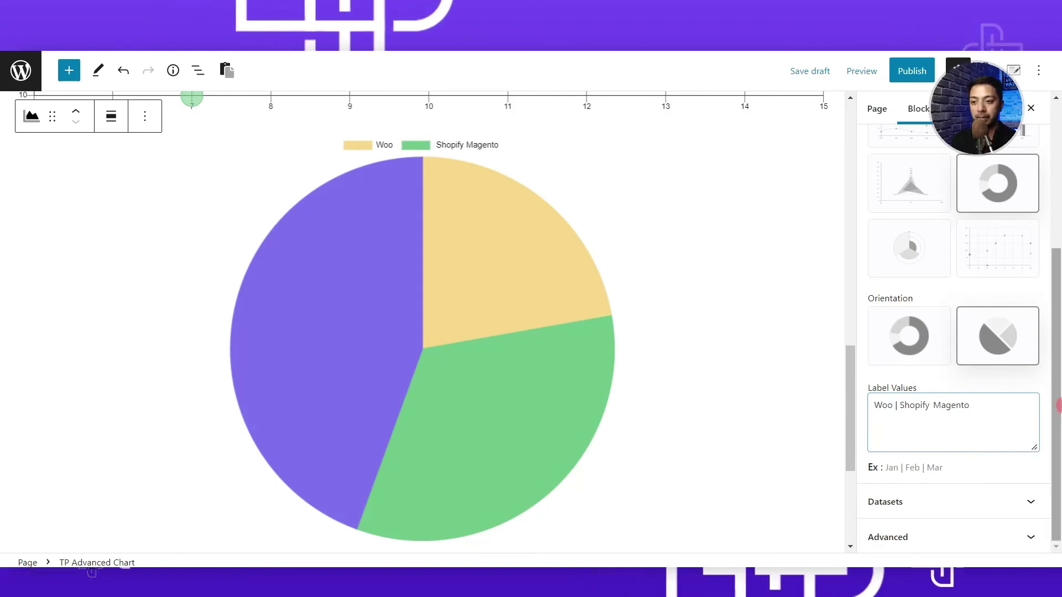
pyautogui.click(932, 405)
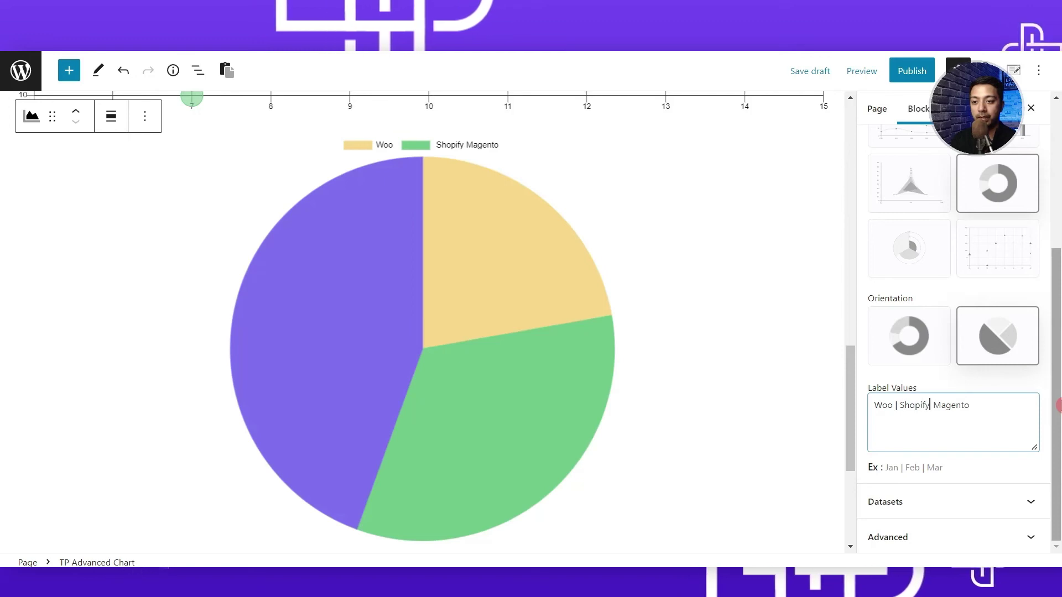
pyautogui.write('|')
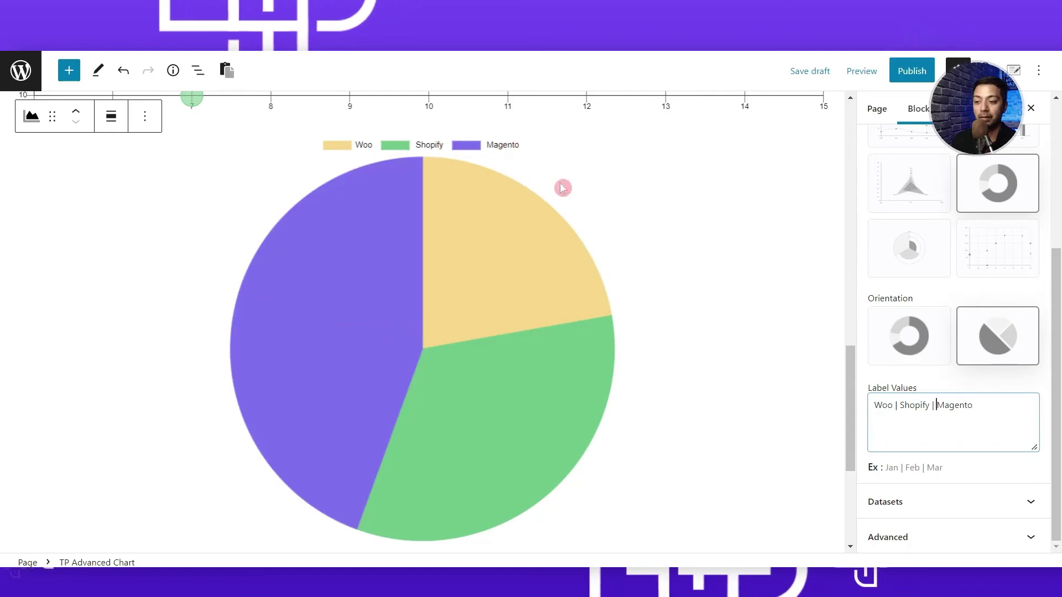
# Set the first data value of the pie chart's dataset to 37341 for Woo.
pyautogui.click(1011, 516)
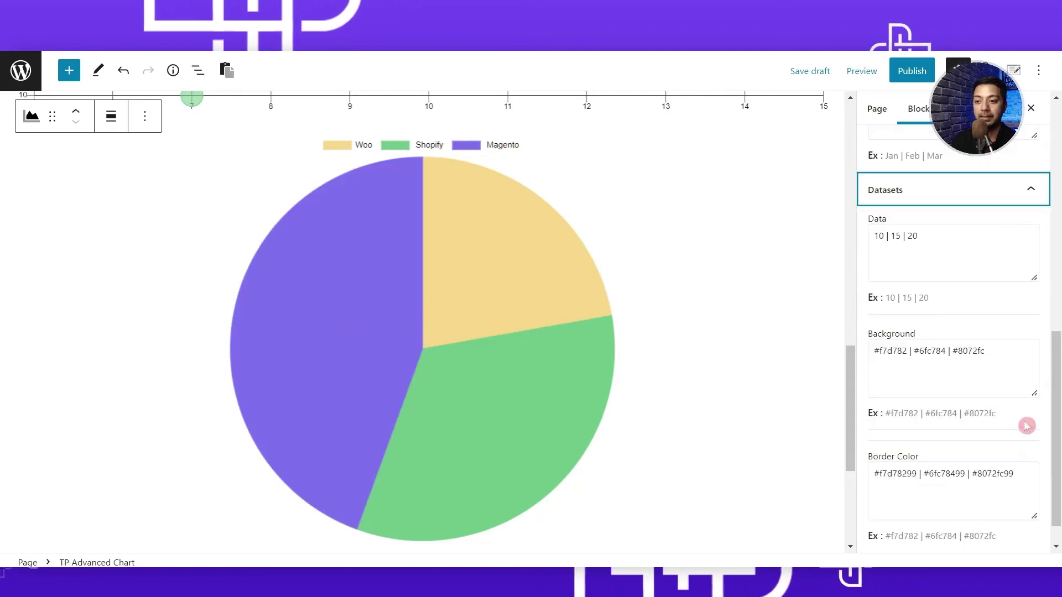
pyautogui.scroll(2, 894, 338)
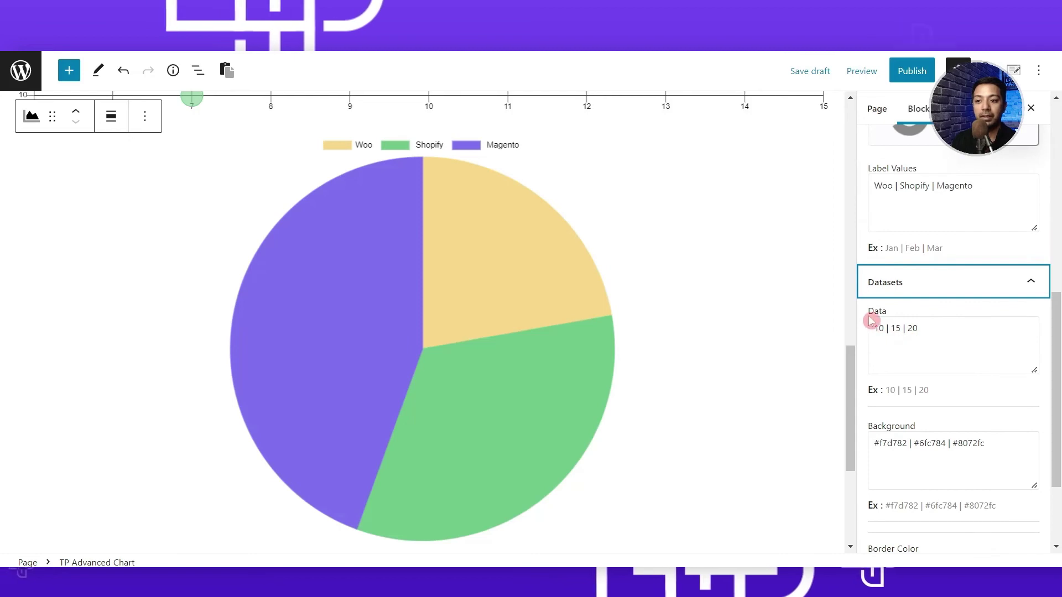
pyautogui.click(877, 189)
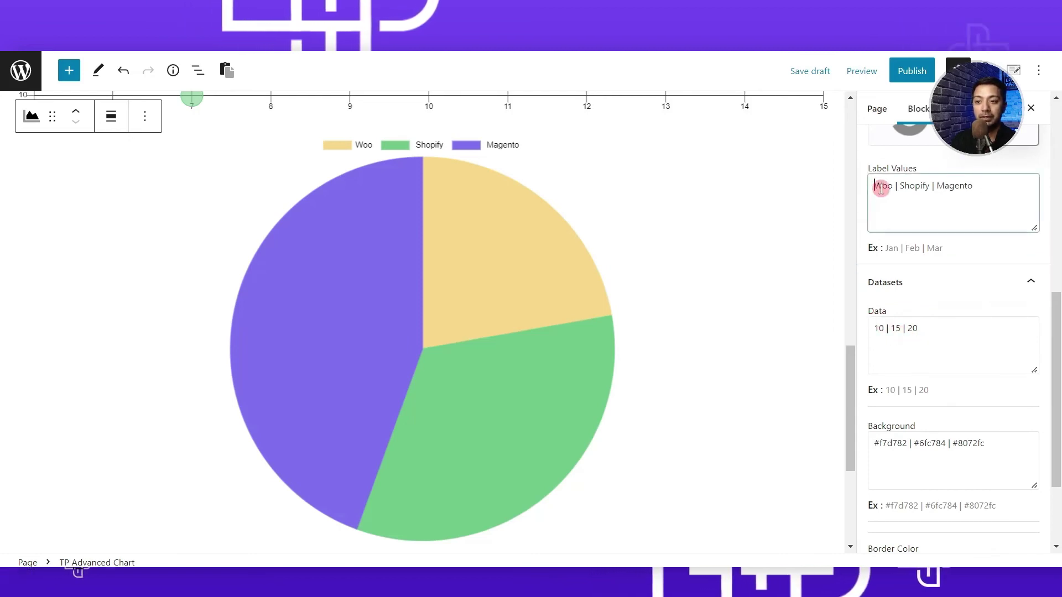
pyautogui.doubleClick(879, 329)
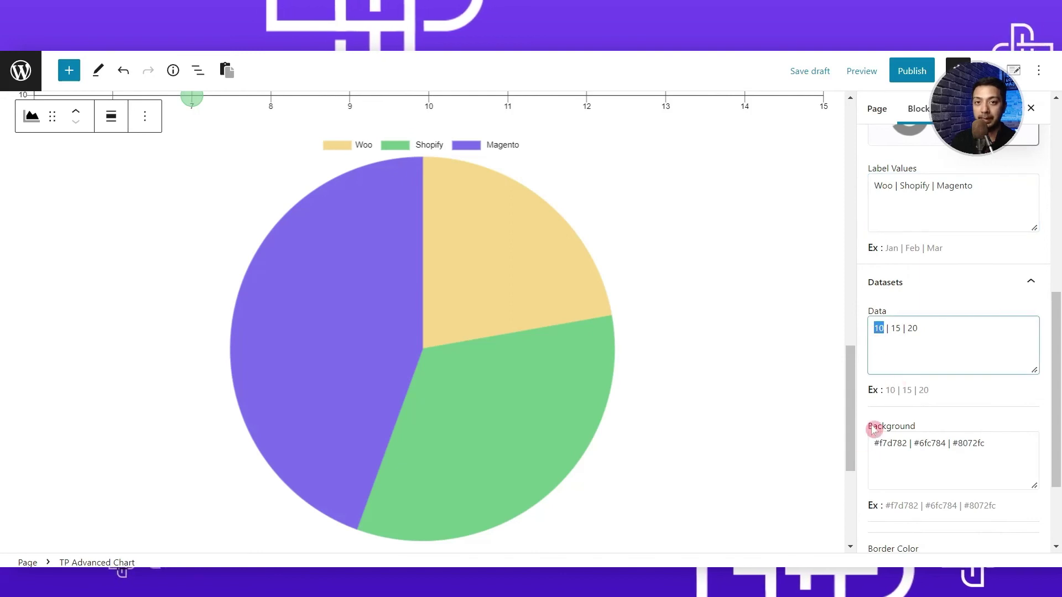
pyautogui.write('37341')
pyautogui.press('Left')
pyautogui.press('Left')
pyautogui.press('Left')
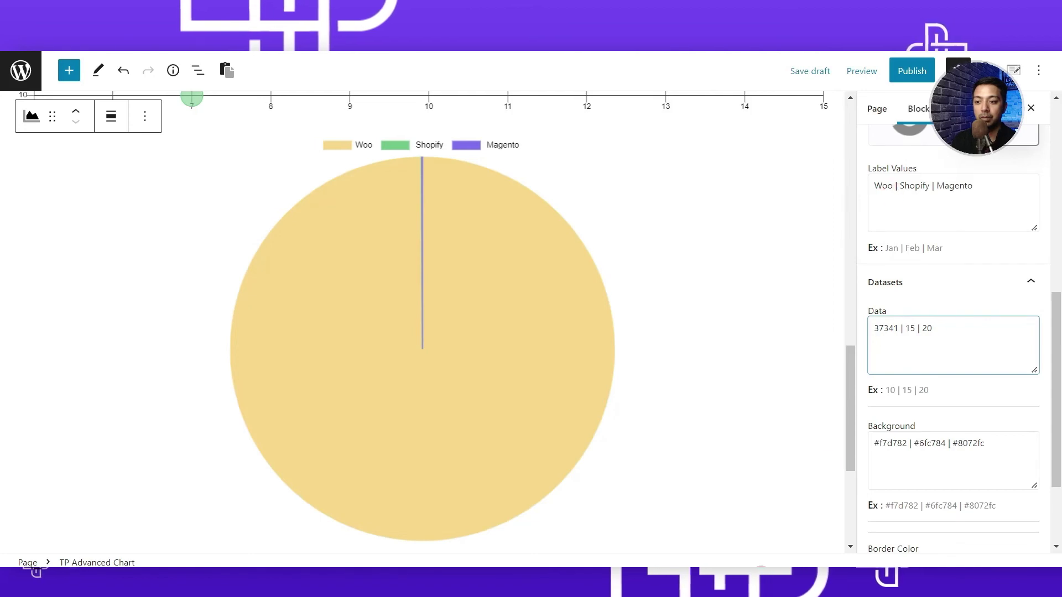
# Copy the Shopify and Magento figures from the Excel sheet and enter 27054 and 10482 as the remaining pie chart data values.
pyautogui.hotkey('alt', 'Tab')
pyautogui.press('Right')
pyautogui.hotkey('ctrl', 'c')
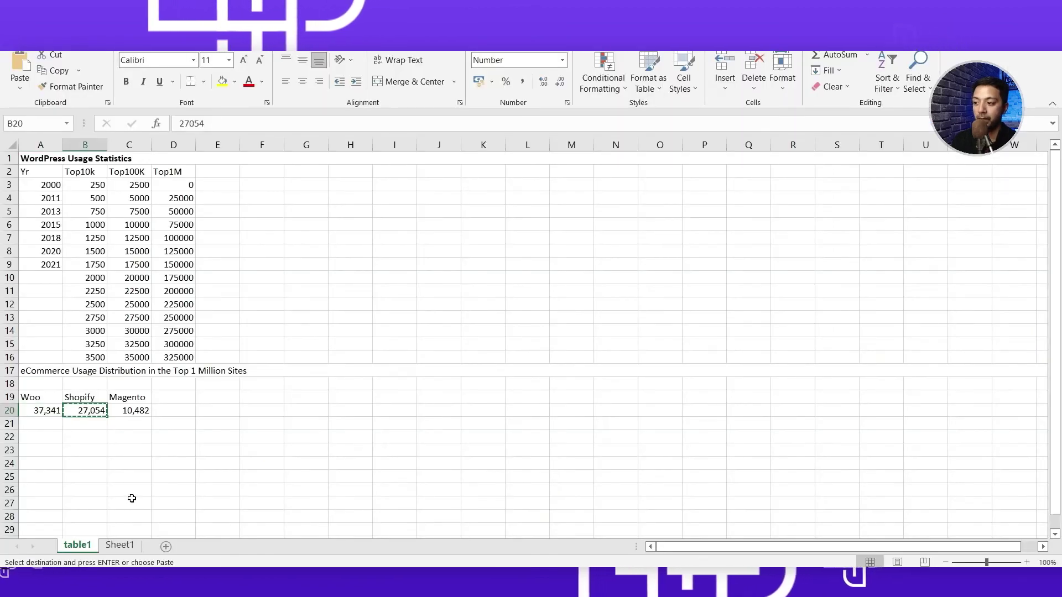
pyautogui.press('Right')
pyautogui.hotkey('ctrl', 'c')
pyautogui.hotkey('alt', 'Tab')
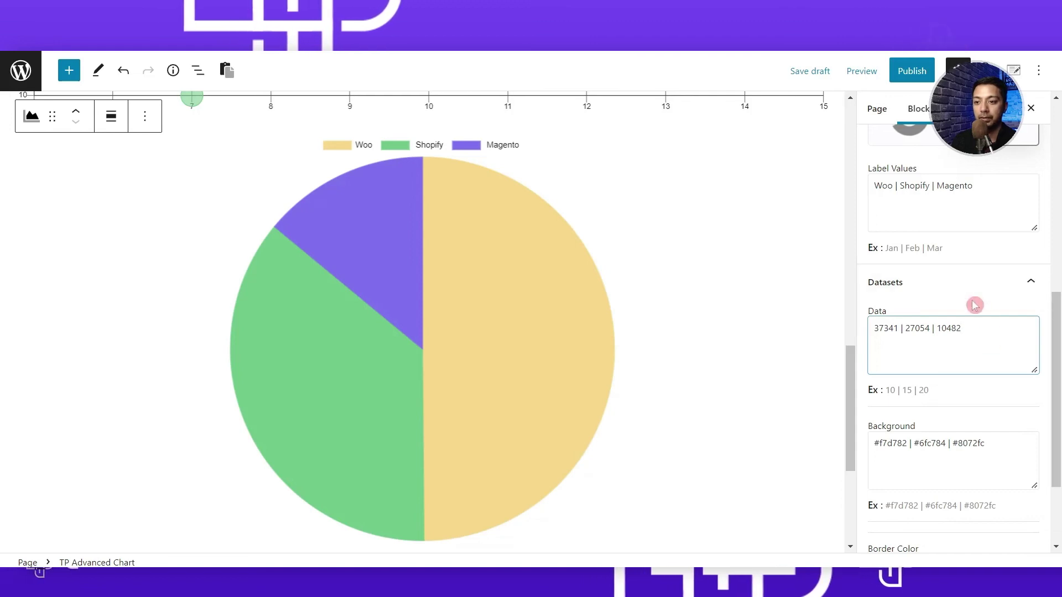
pyautogui.moveTo(589, 292)
# Set the pie chart's slice border colors to #000.
pyautogui.scroll(-2, 907, 373)
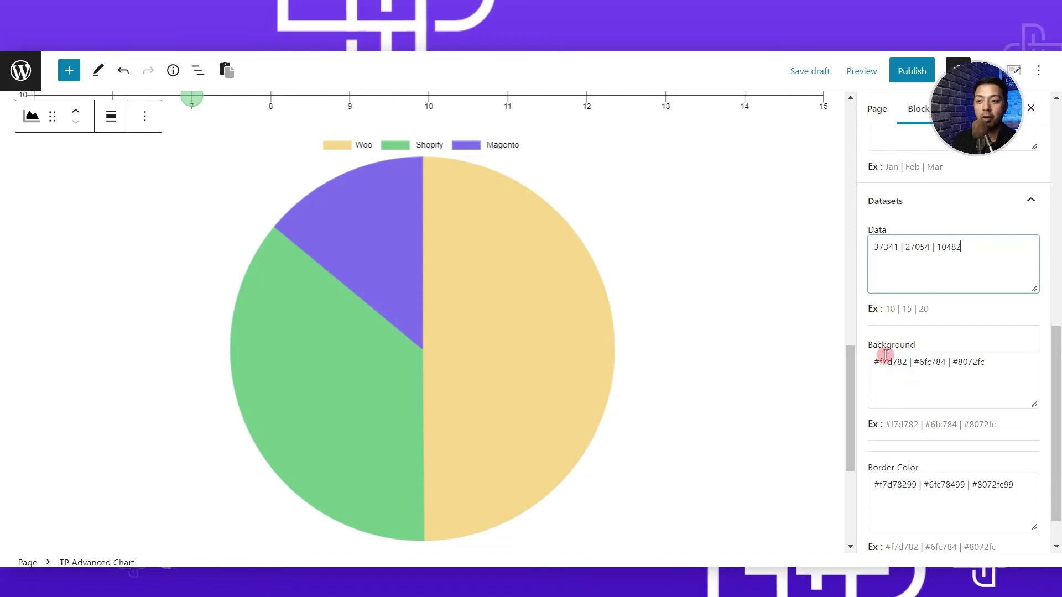
pyautogui.moveTo(404, 290)
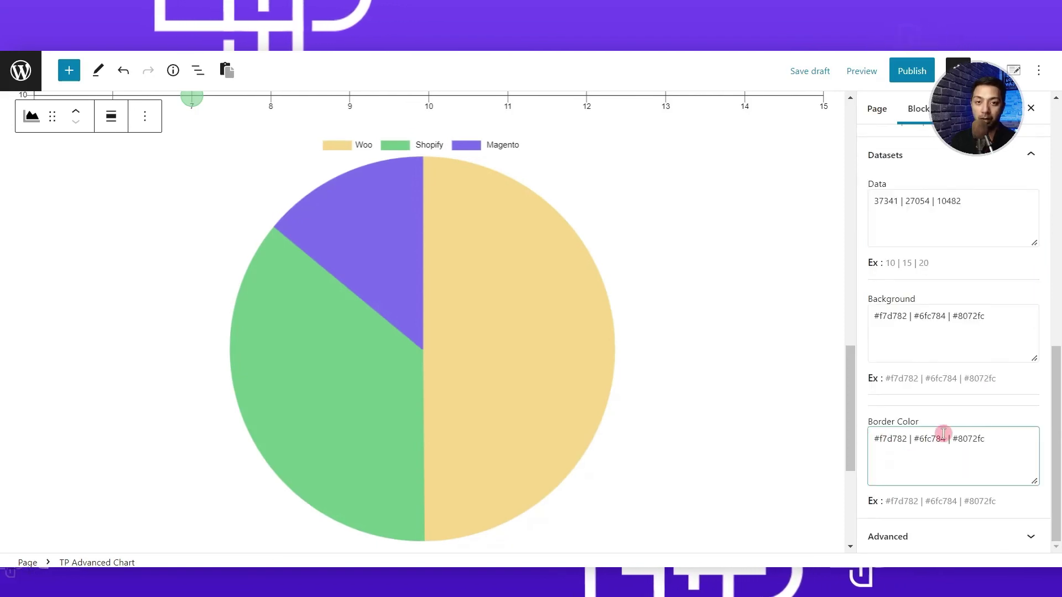
pyautogui.doubleClick(894, 440)
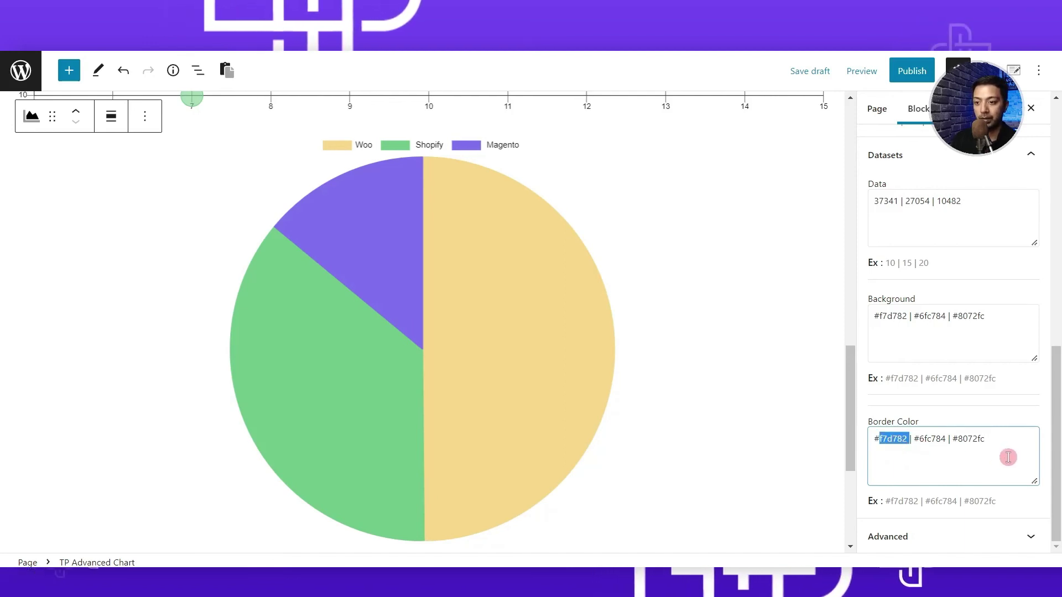
pyautogui.write('000| #')
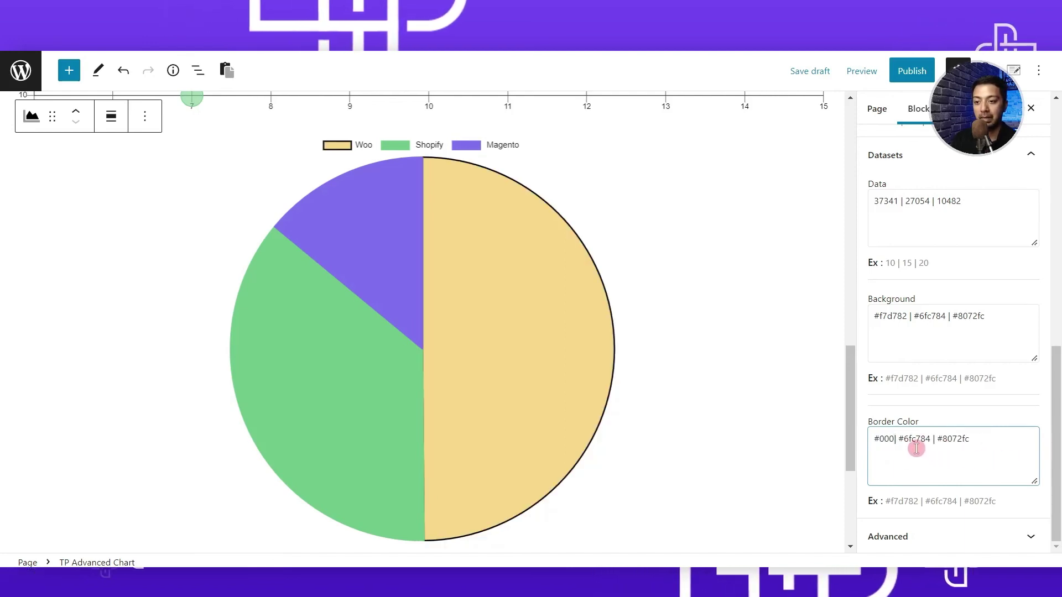
pyautogui.write('000')
pyautogui.doubleClick(940, 439)
pyautogui.write('0')
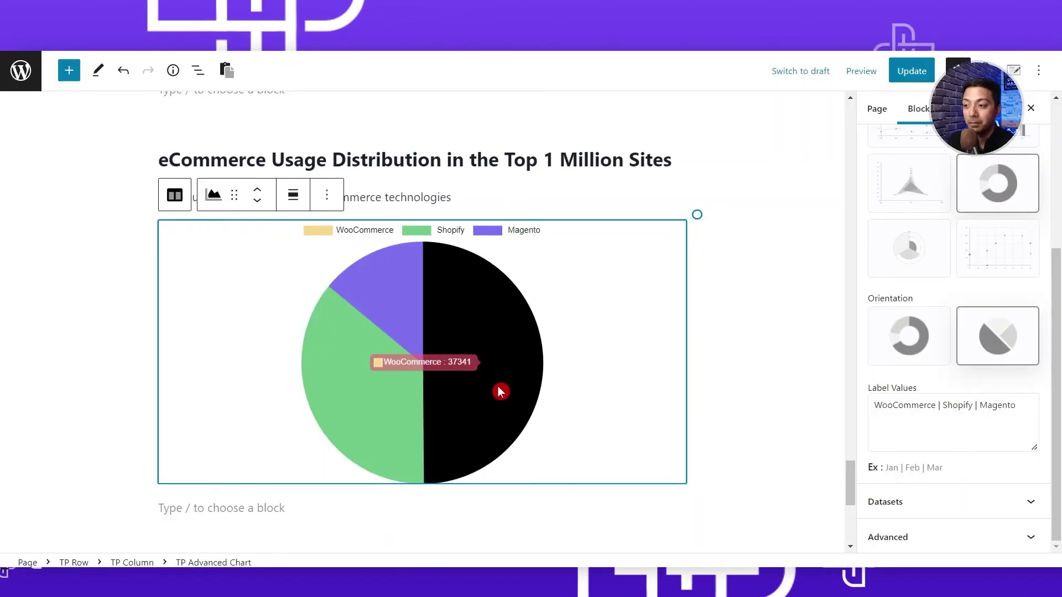
# Duplicate the WooCommerce, Shopify and Magento pie chart and change the copy's style to Polar Area.
pyautogui.click(326, 195)
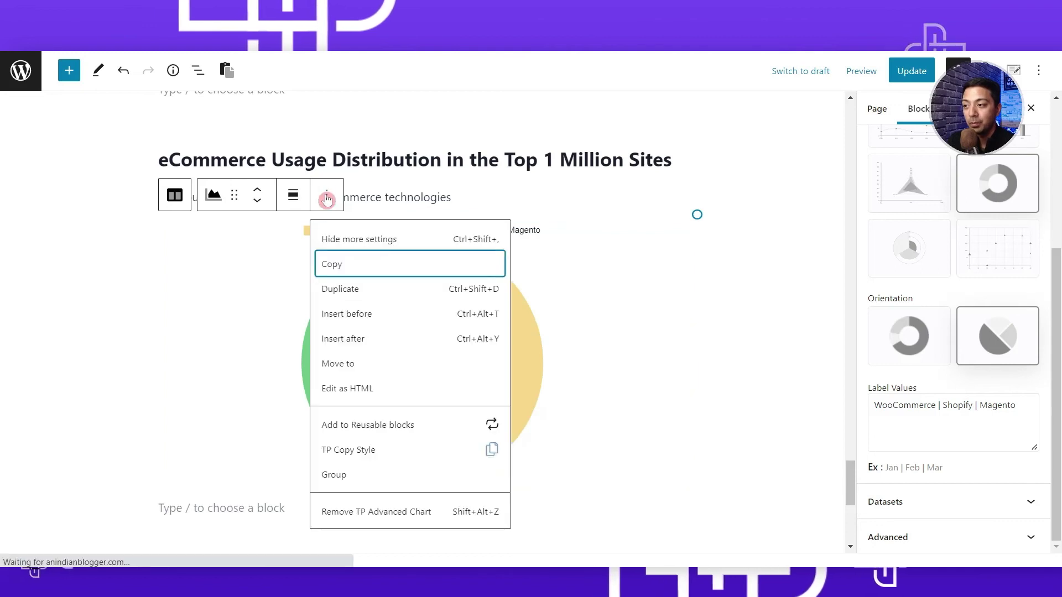
pyautogui.click(346, 290)
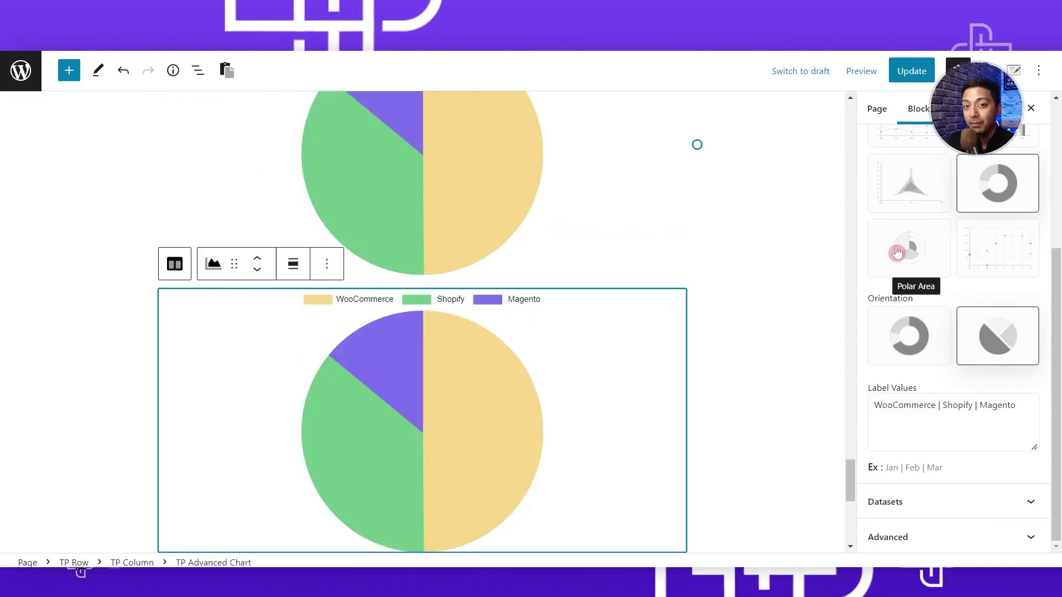
pyautogui.click(898, 253)
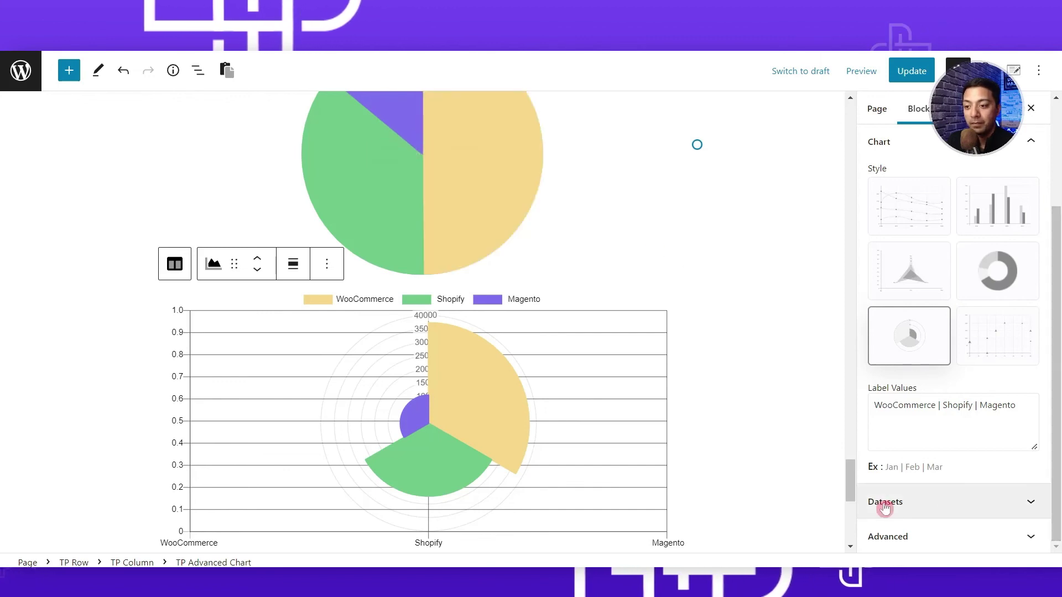
# Examine how the polar chart's label values correspond to its data values and background colors in the datasets.
pyautogui.click(1007, 509)
pyautogui.scroll(2, 879, 185)
pyautogui.moveTo(882, 185); pyautogui.dragTo(922, 185)
pyautogui.moveTo(875, 327); pyautogui.dragTo(886, 326)
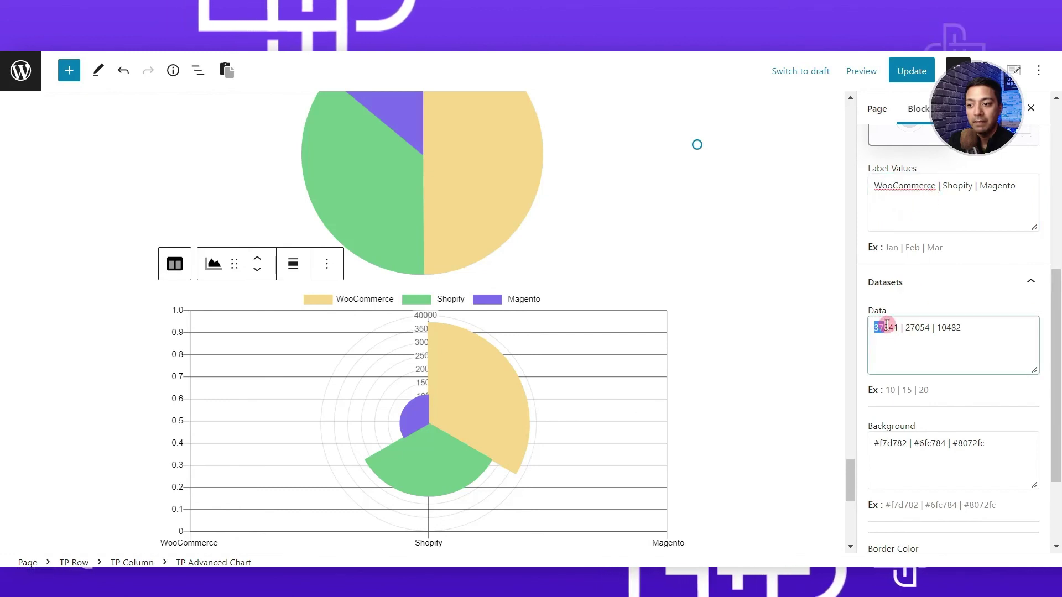
pyautogui.click(950, 188)
pyautogui.moveTo(906, 328); pyautogui.dragTo(932, 327)
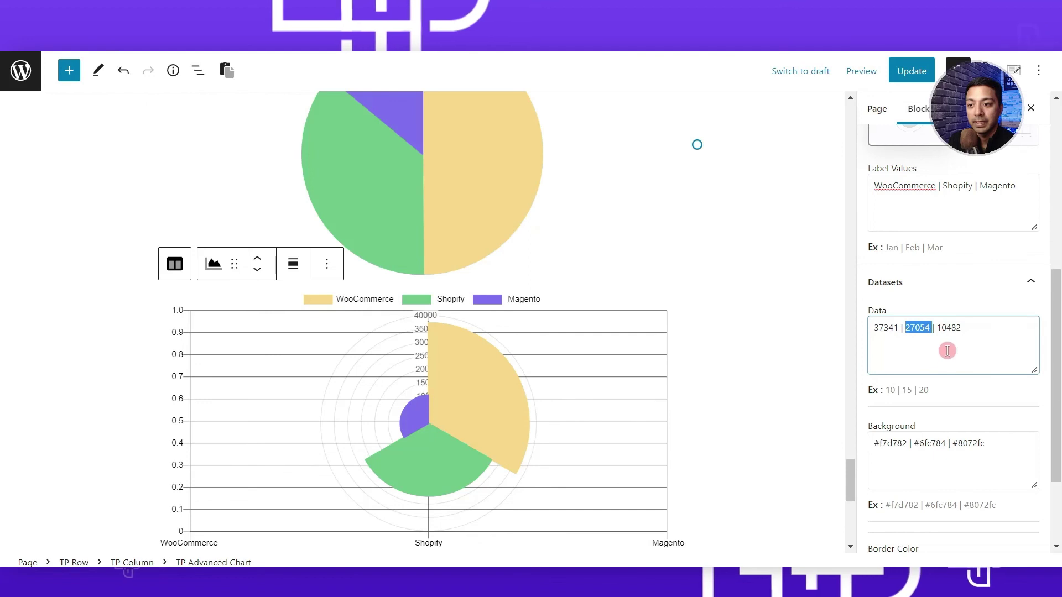
pyautogui.moveTo(988, 185); pyautogui.dragTo(1016, 186)
pyautogui.moveTo(939, 327); pyautogui.dragTo(870, 349)
pyautogui.scroll(-2, 979, 364)
pyautogui.click(898, 363)
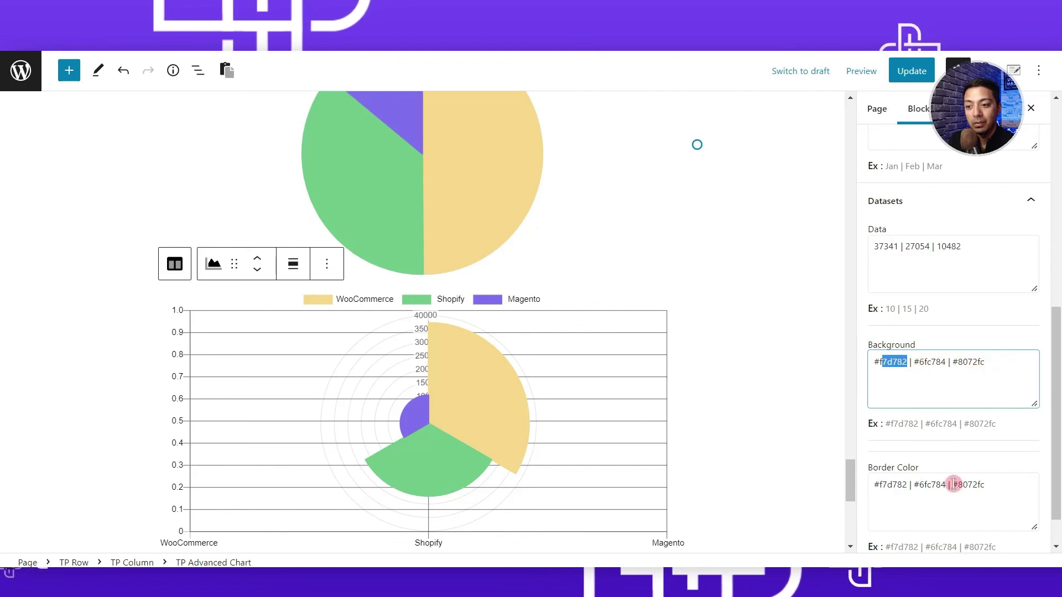
# Set the first border color of the polar chart, for the WooCommerce segment, to #fe0000.
pyautogui.doubleClick(889, 485)
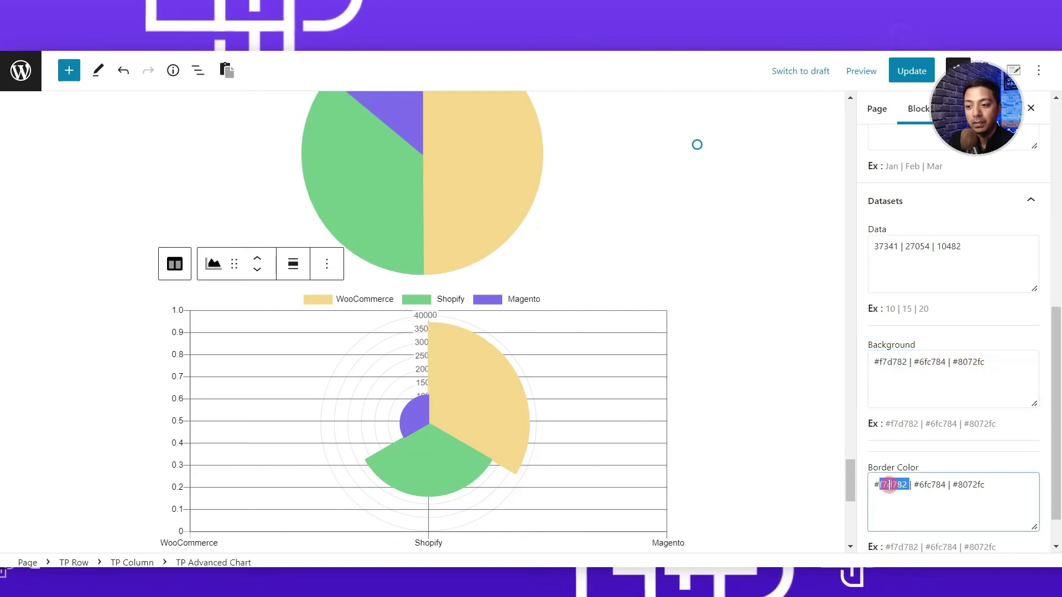
pyautogui.write('fe0000')
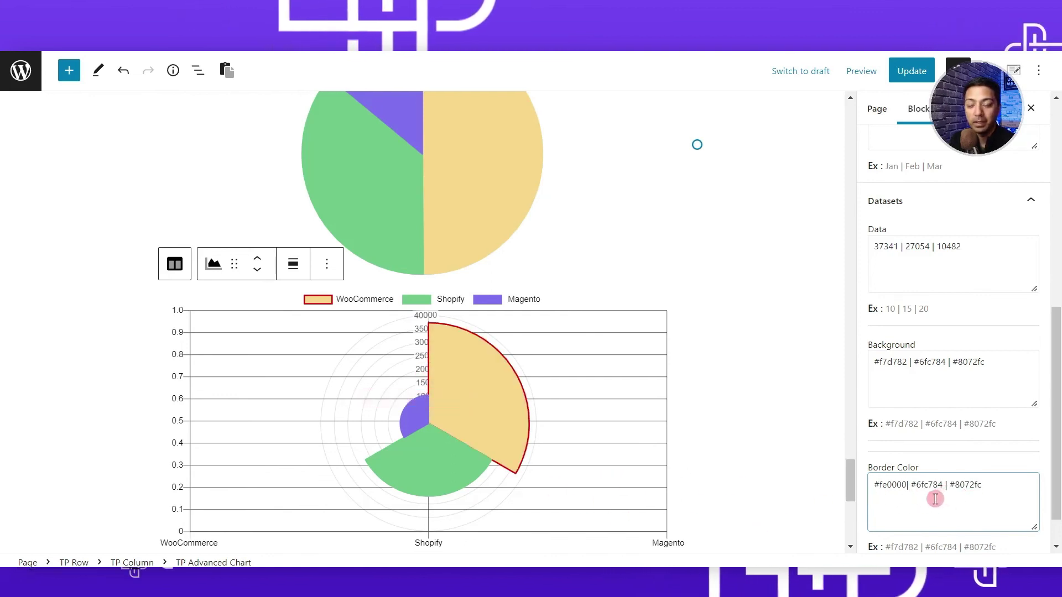
pyautogui.scroll(-1, 963, 470)
pyautogui.click(622, 439)
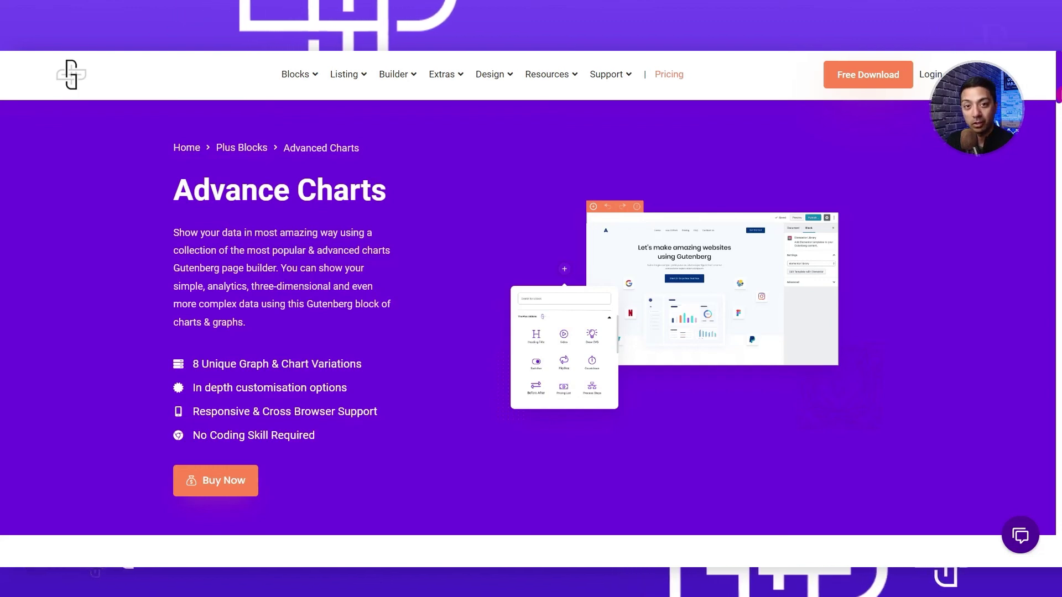
# Copy the line chart section from the Advance Charts demo page and paste it into the WordPress page below the polar chart.
pyautogui.scroll(-20, 531, 299)
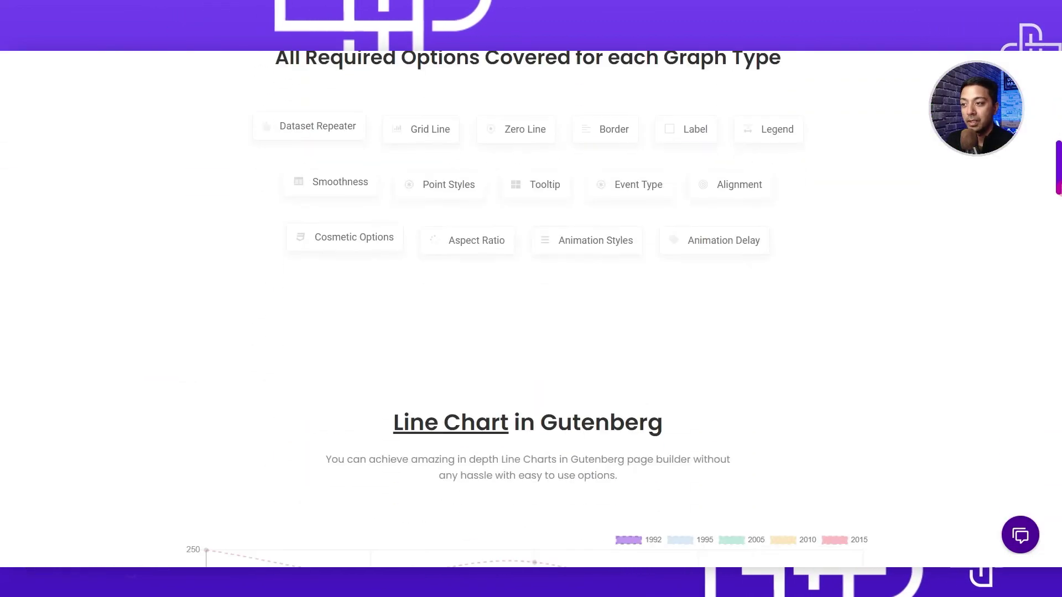
pyautogui.moveTo(728, 256)
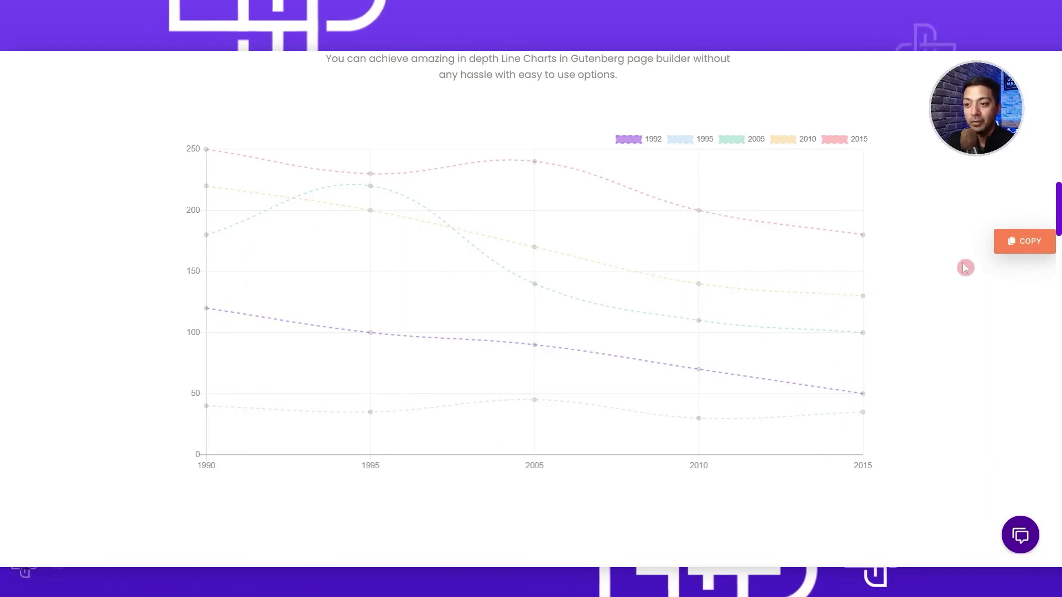
pyautogui.click(1023, 242)
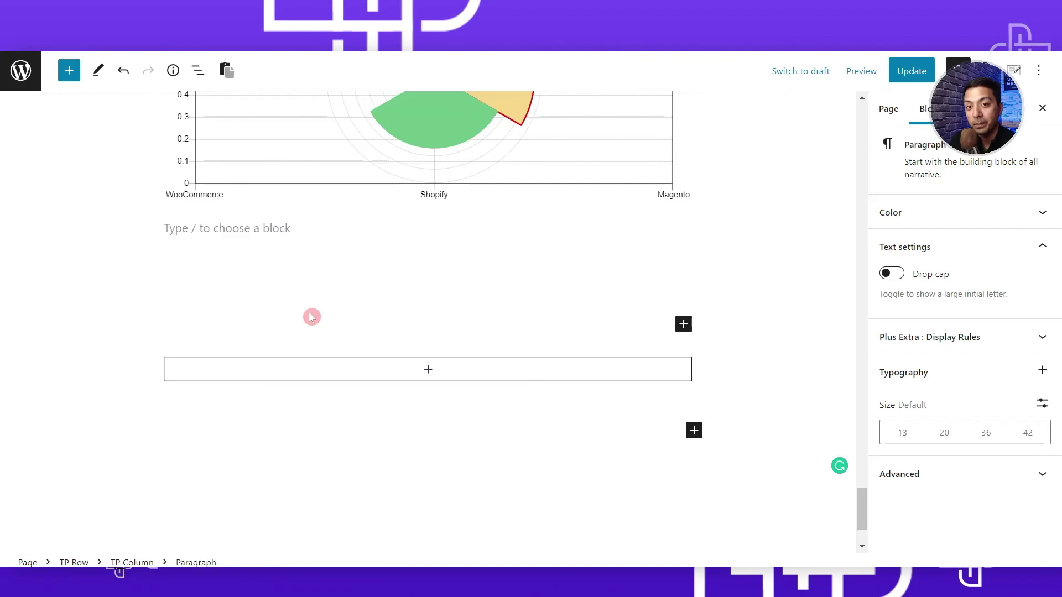
pyautogui.click(230, 71)
pyautogui.scroll(-5, 469, 376)
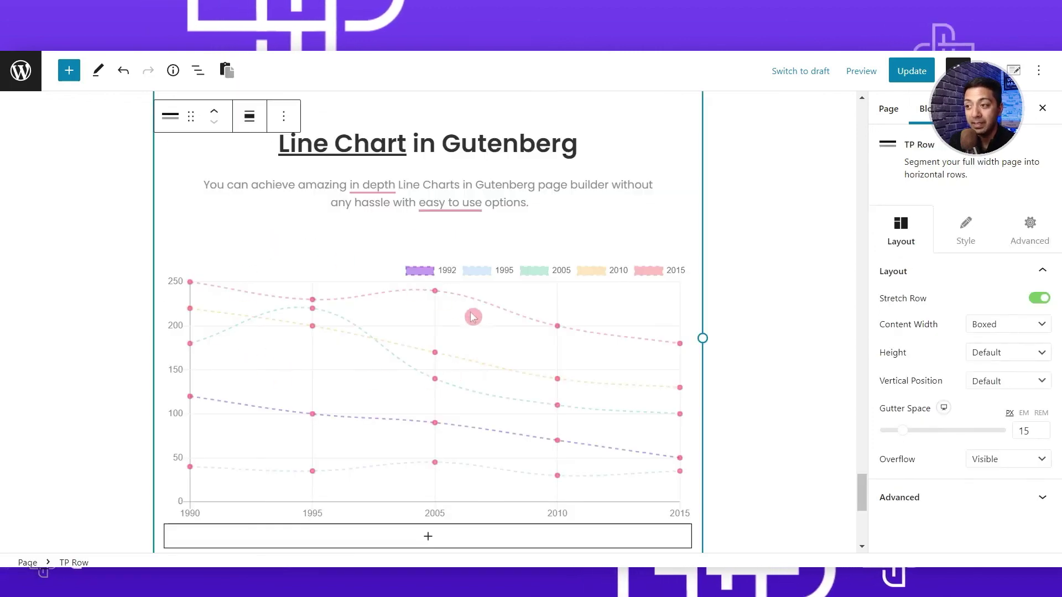
pyautogui.moveTo(427, 219)
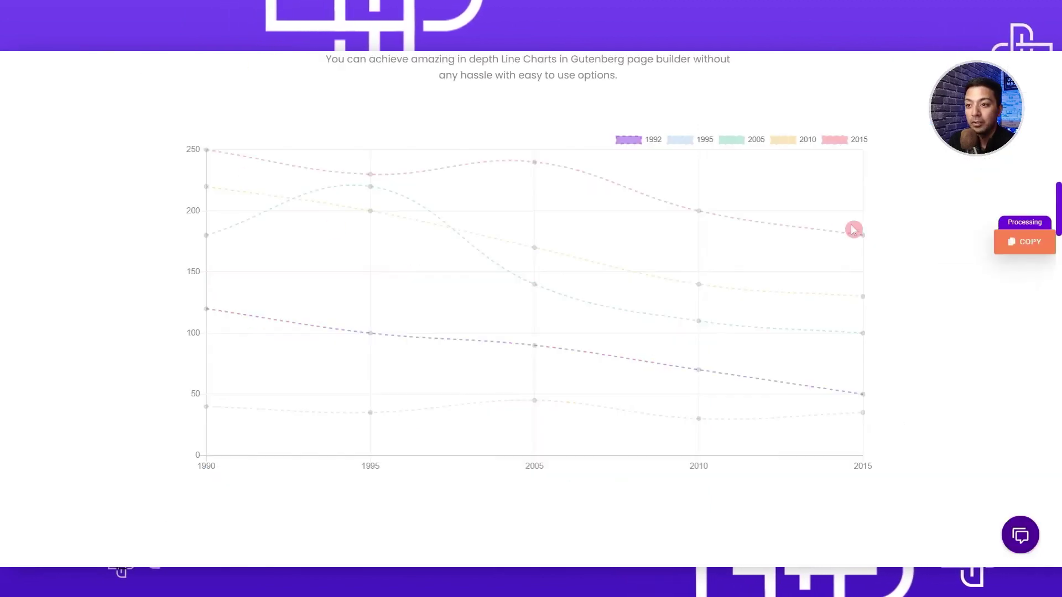
# Copy the Bar Chart Vertical section from the Advance Charts demo page.
pyautogui.scroll(-5, 852, 237)
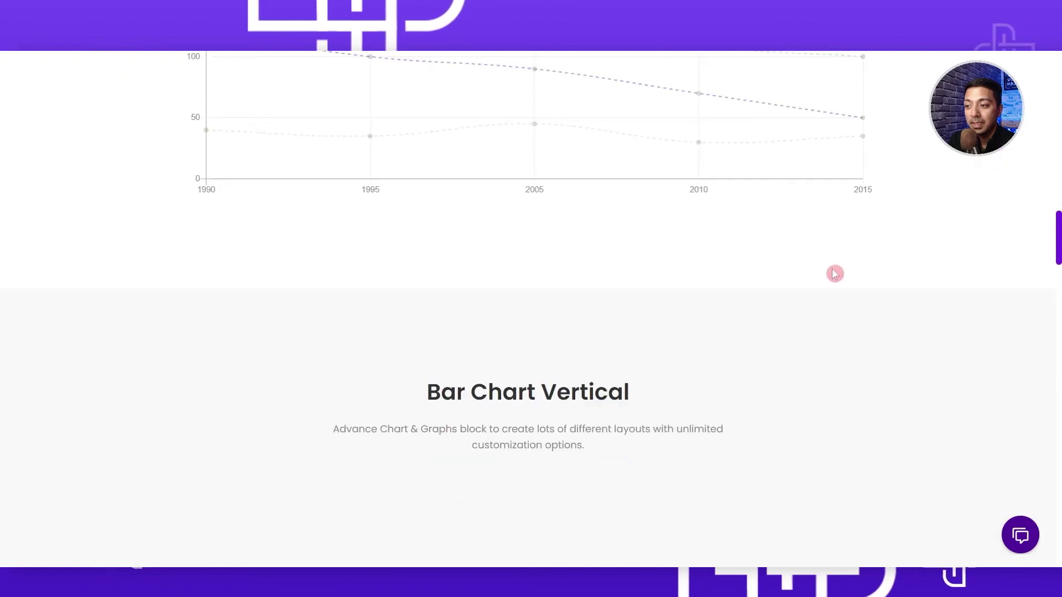
pyautogui.scroll(-6, 833, 276)
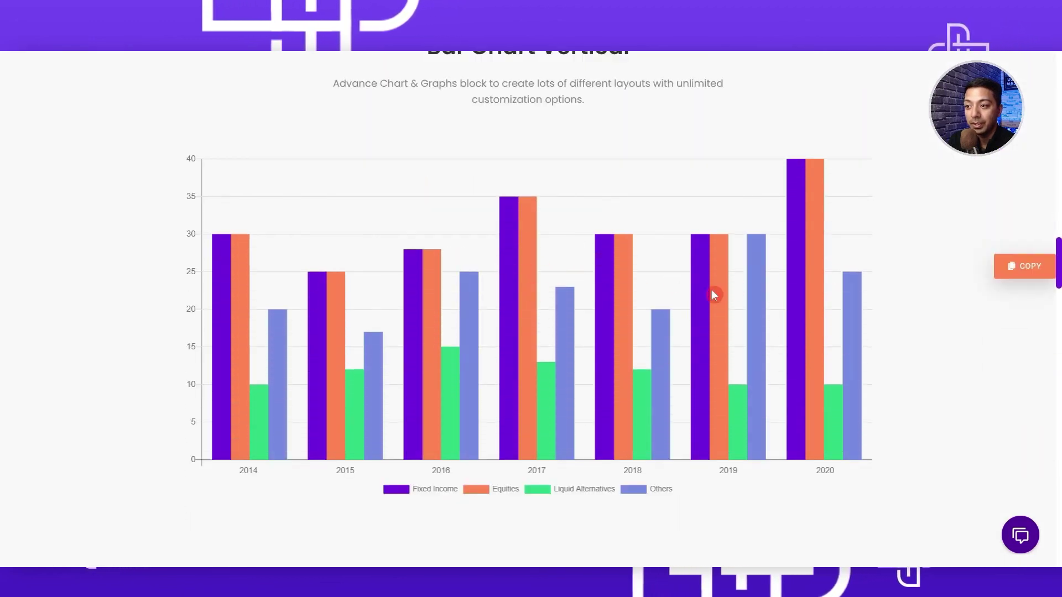
pyautogui.click(1030, 274)
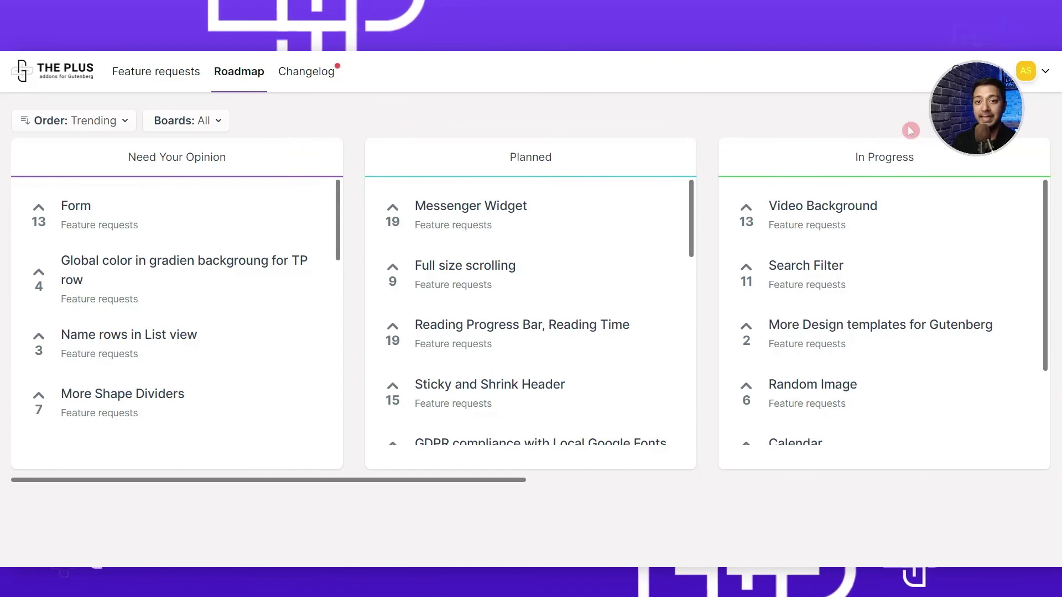
# Open the feature requests board from The Plus roadmap page.
pyautogui.click(143, 74)
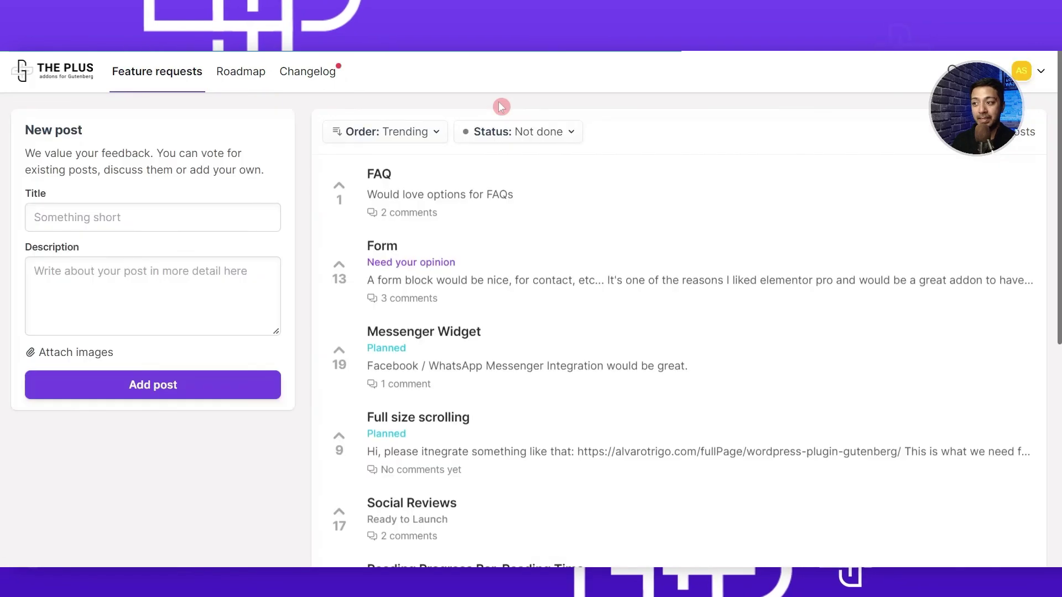